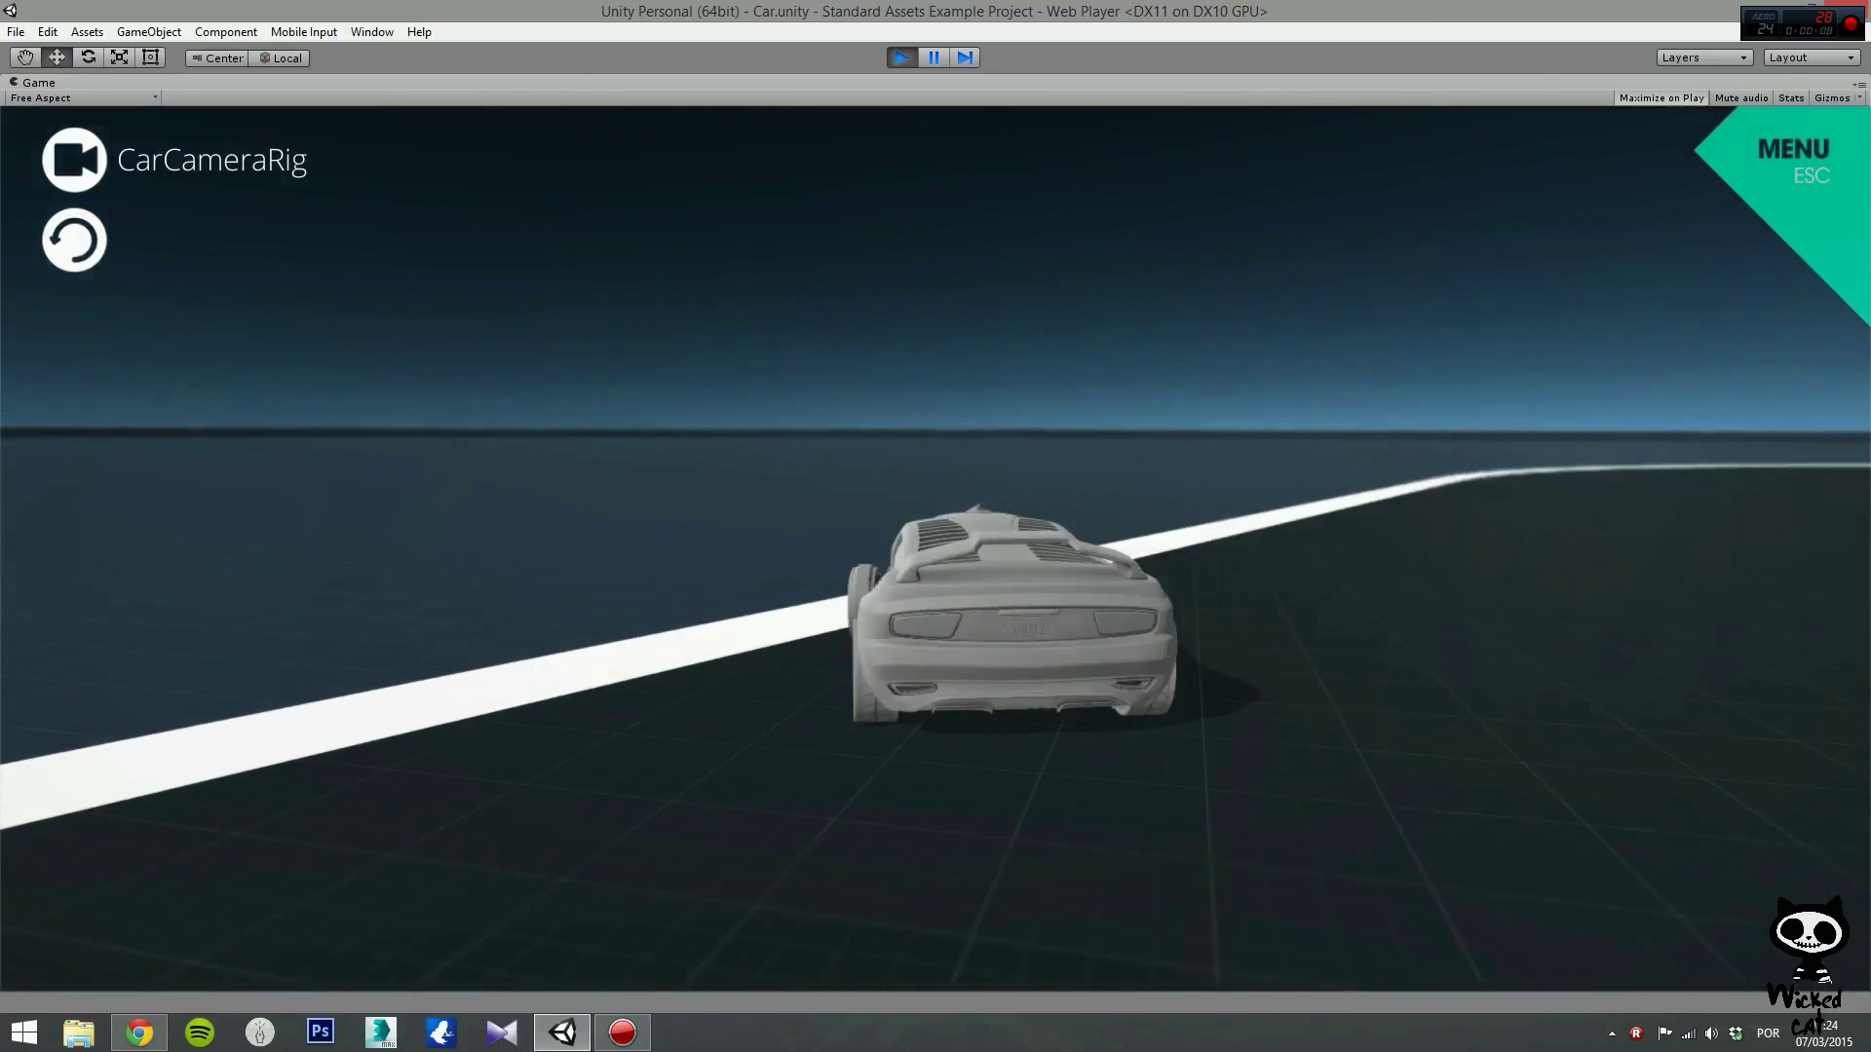
{"action": "key", "text": "d"}
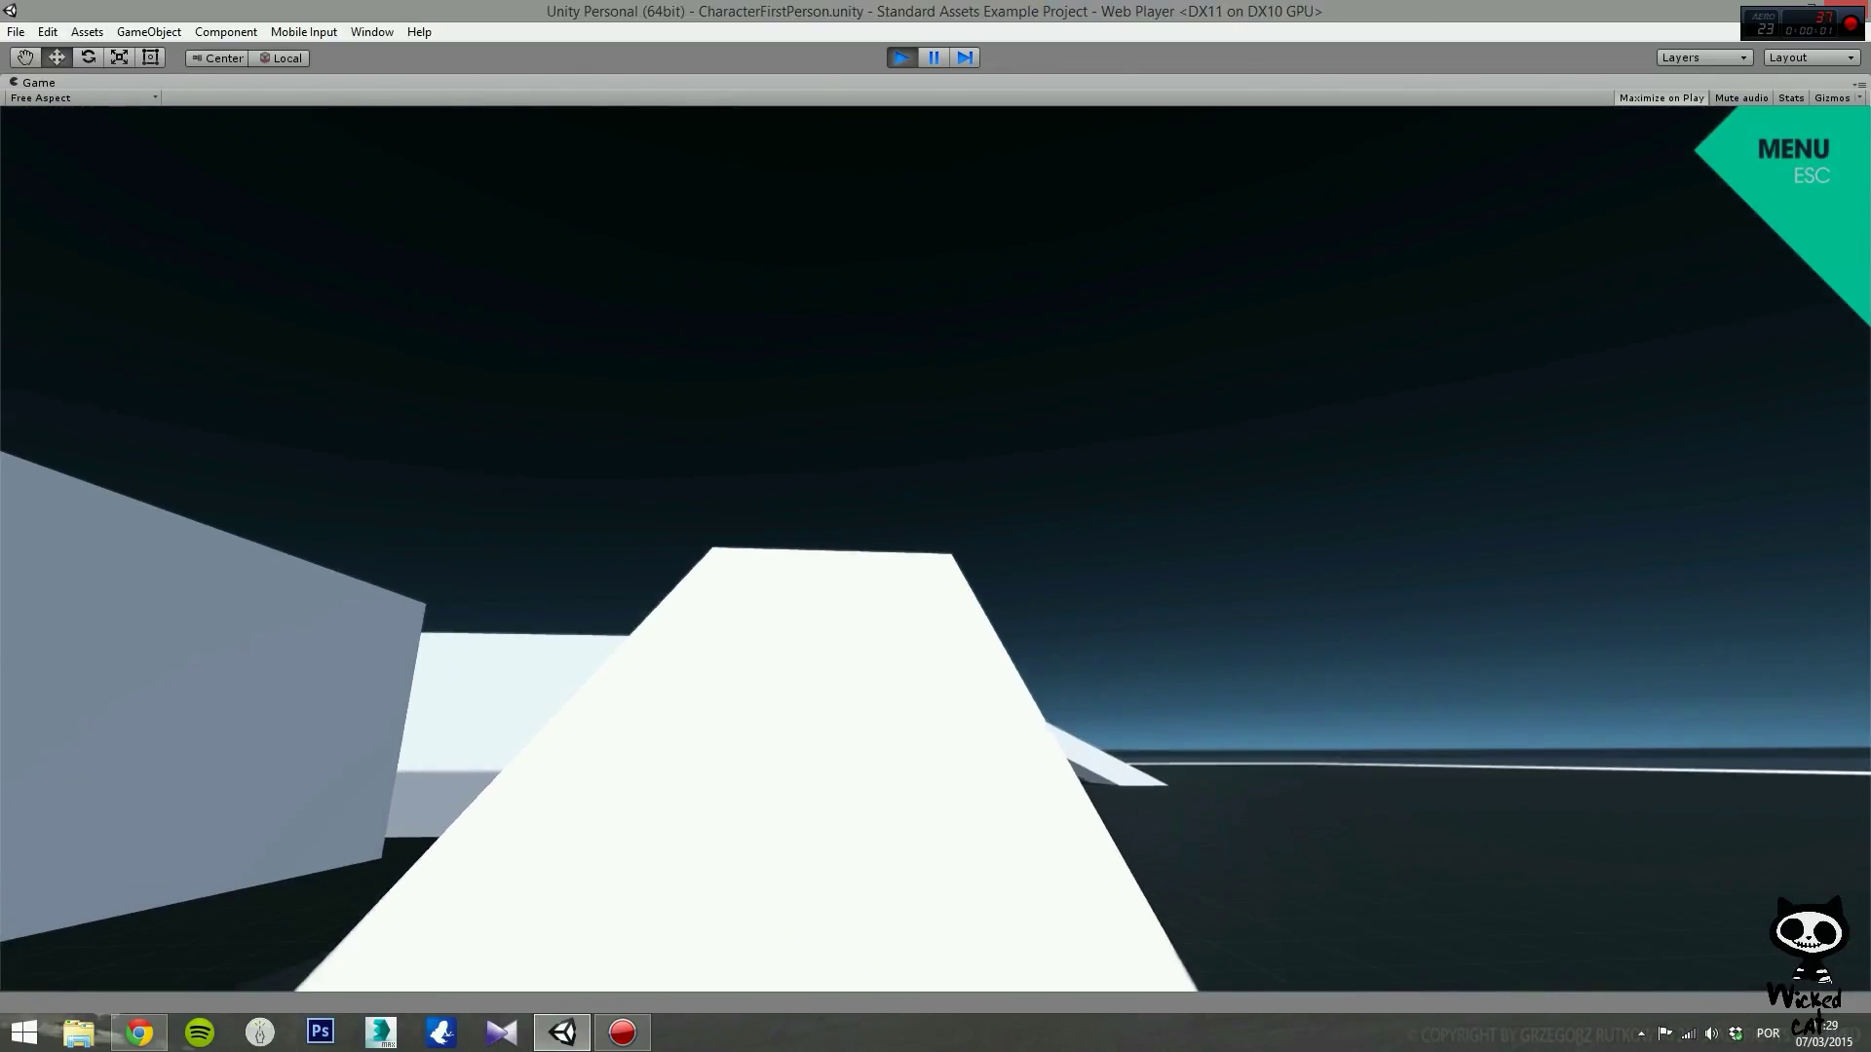
{"action": "key", "text": "w"}
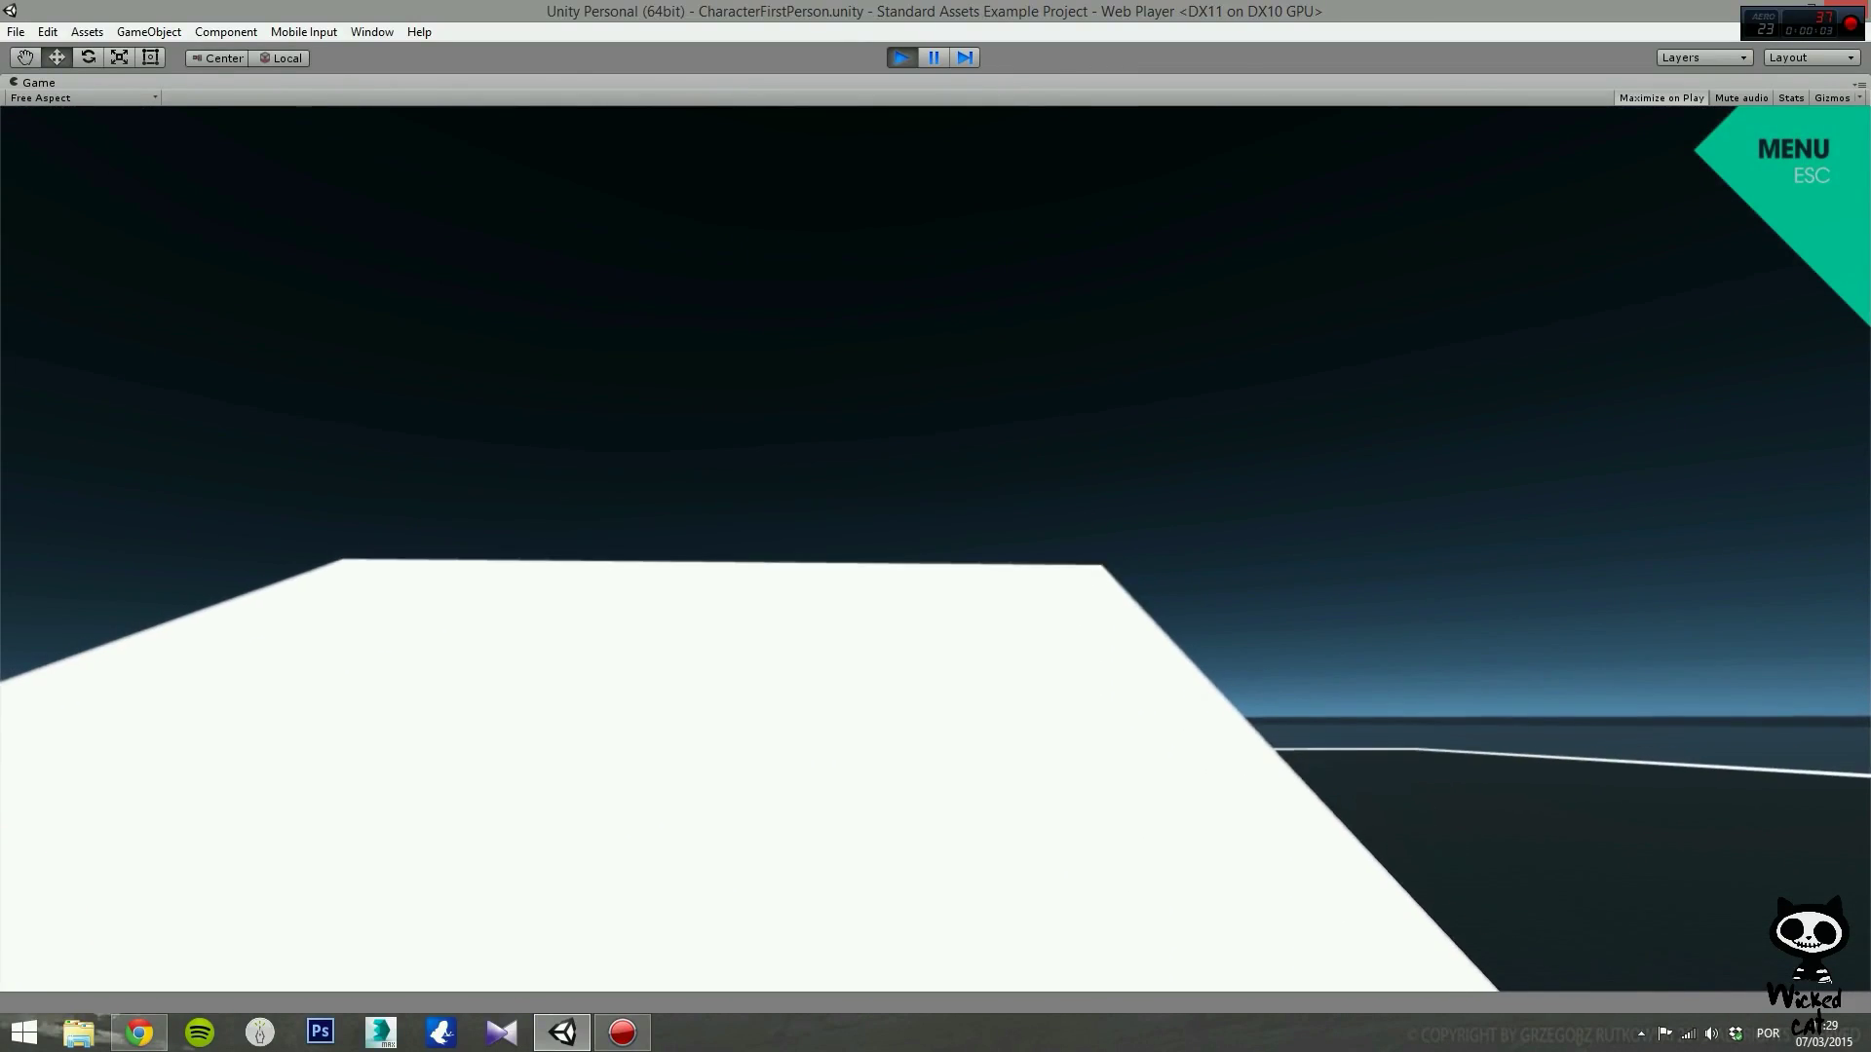
{"action": "key", "text": "w"}
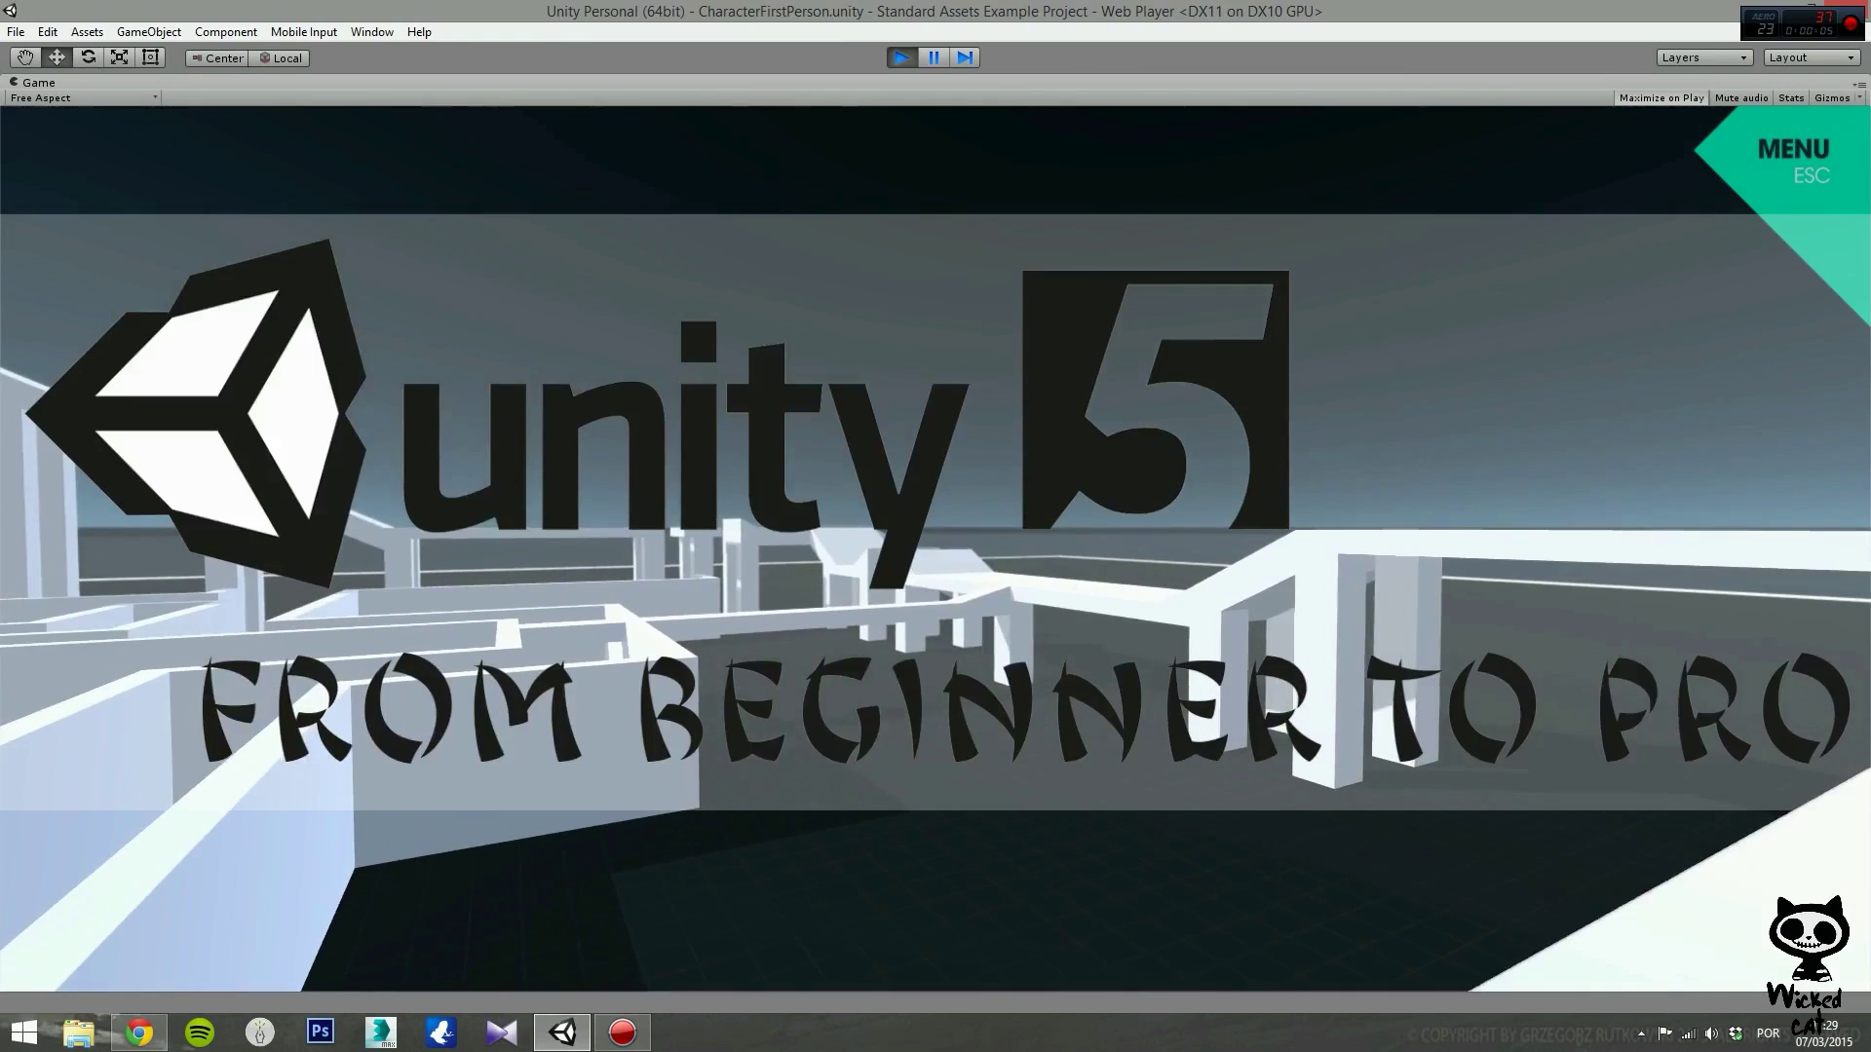
{"action": "key", "text": "w"}
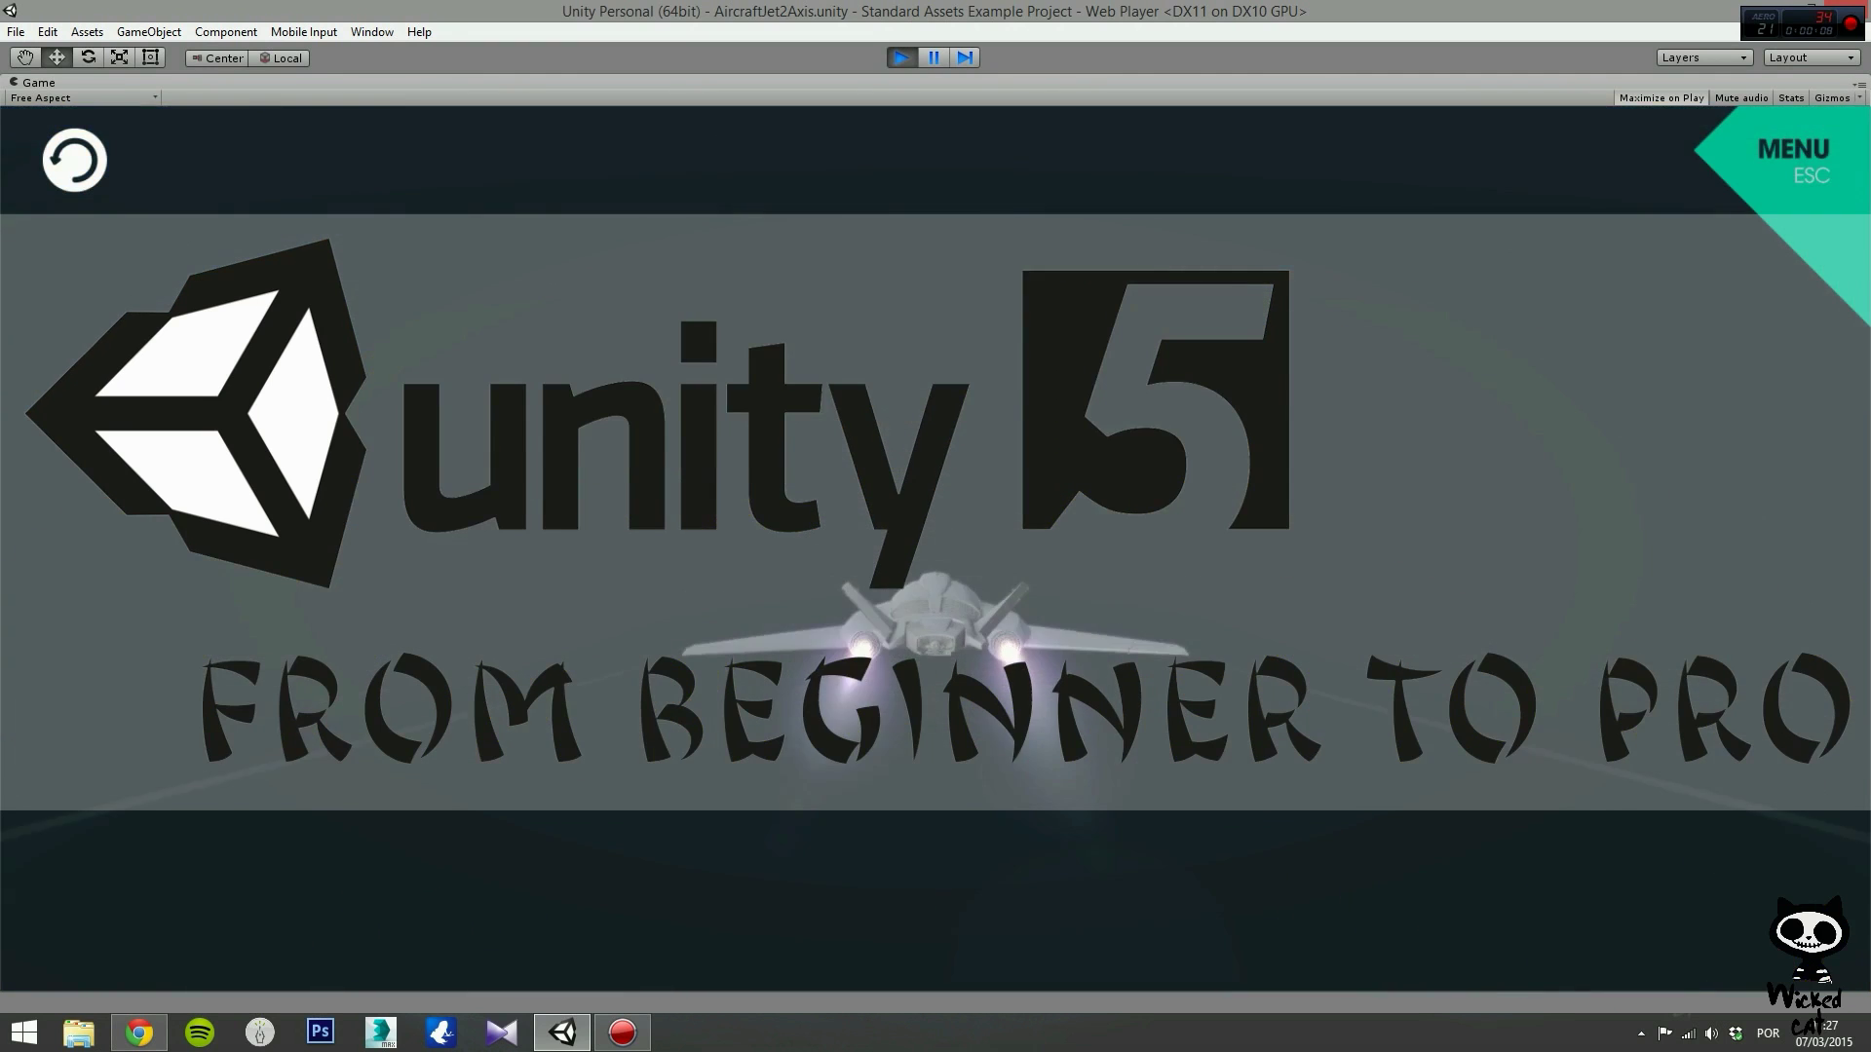
{"action": "key", "text": "s"}
{"action": "key", "text": "a"}
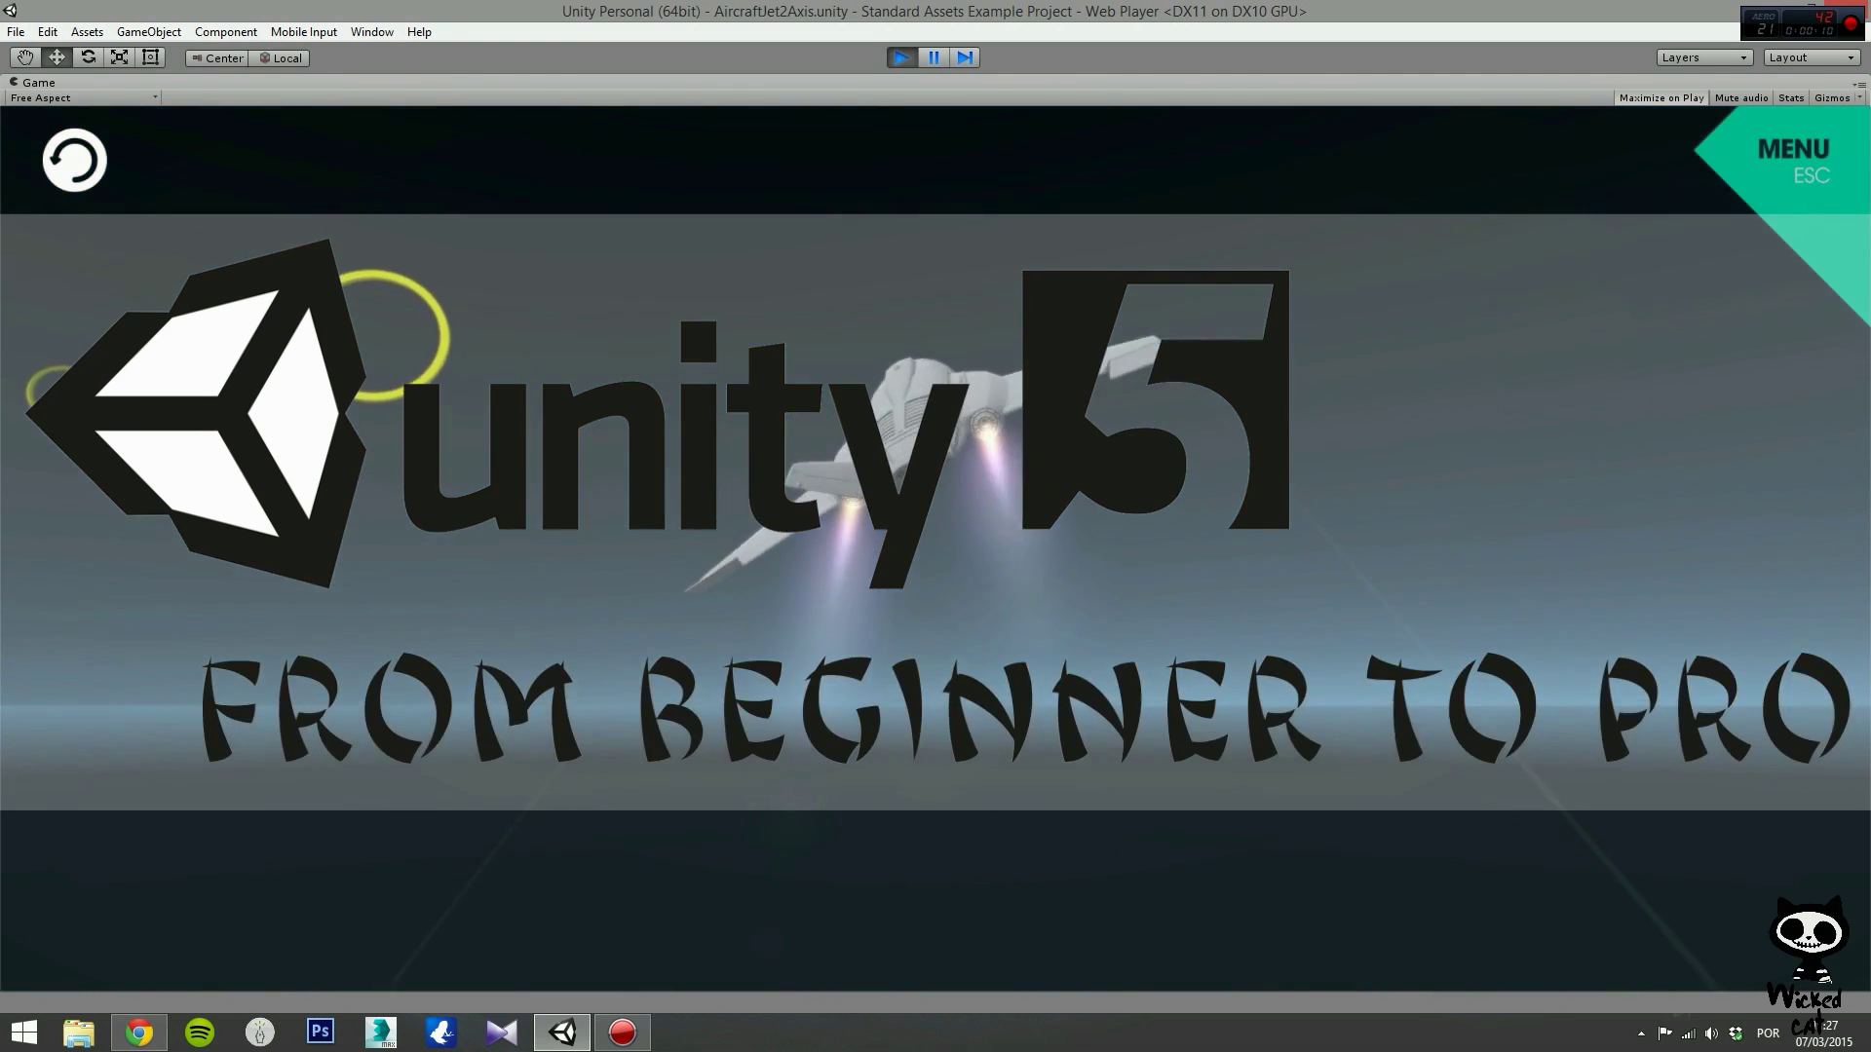
{"action": "key", "text": "a"}
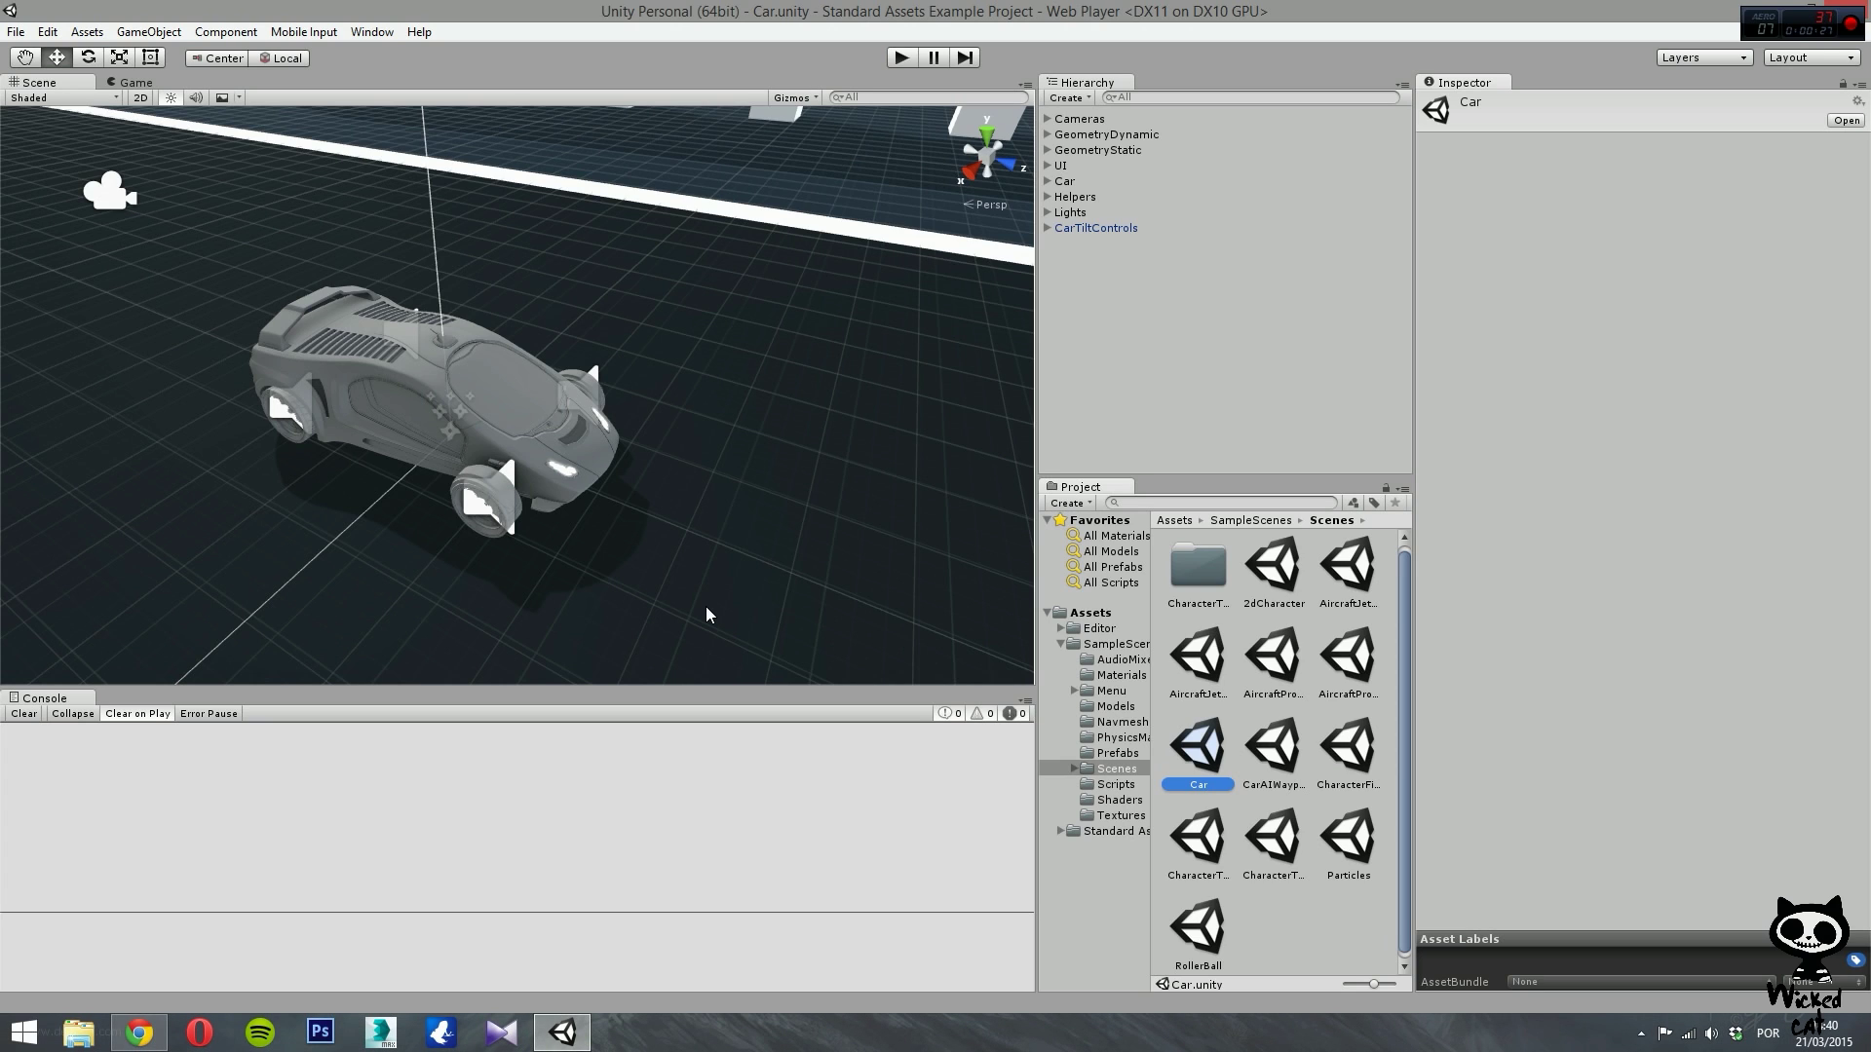
Step: Create a new scene and inspect the properties of its Main Camera and Directional Light
{"action": "left_click", "coordinate": [14, 32]}
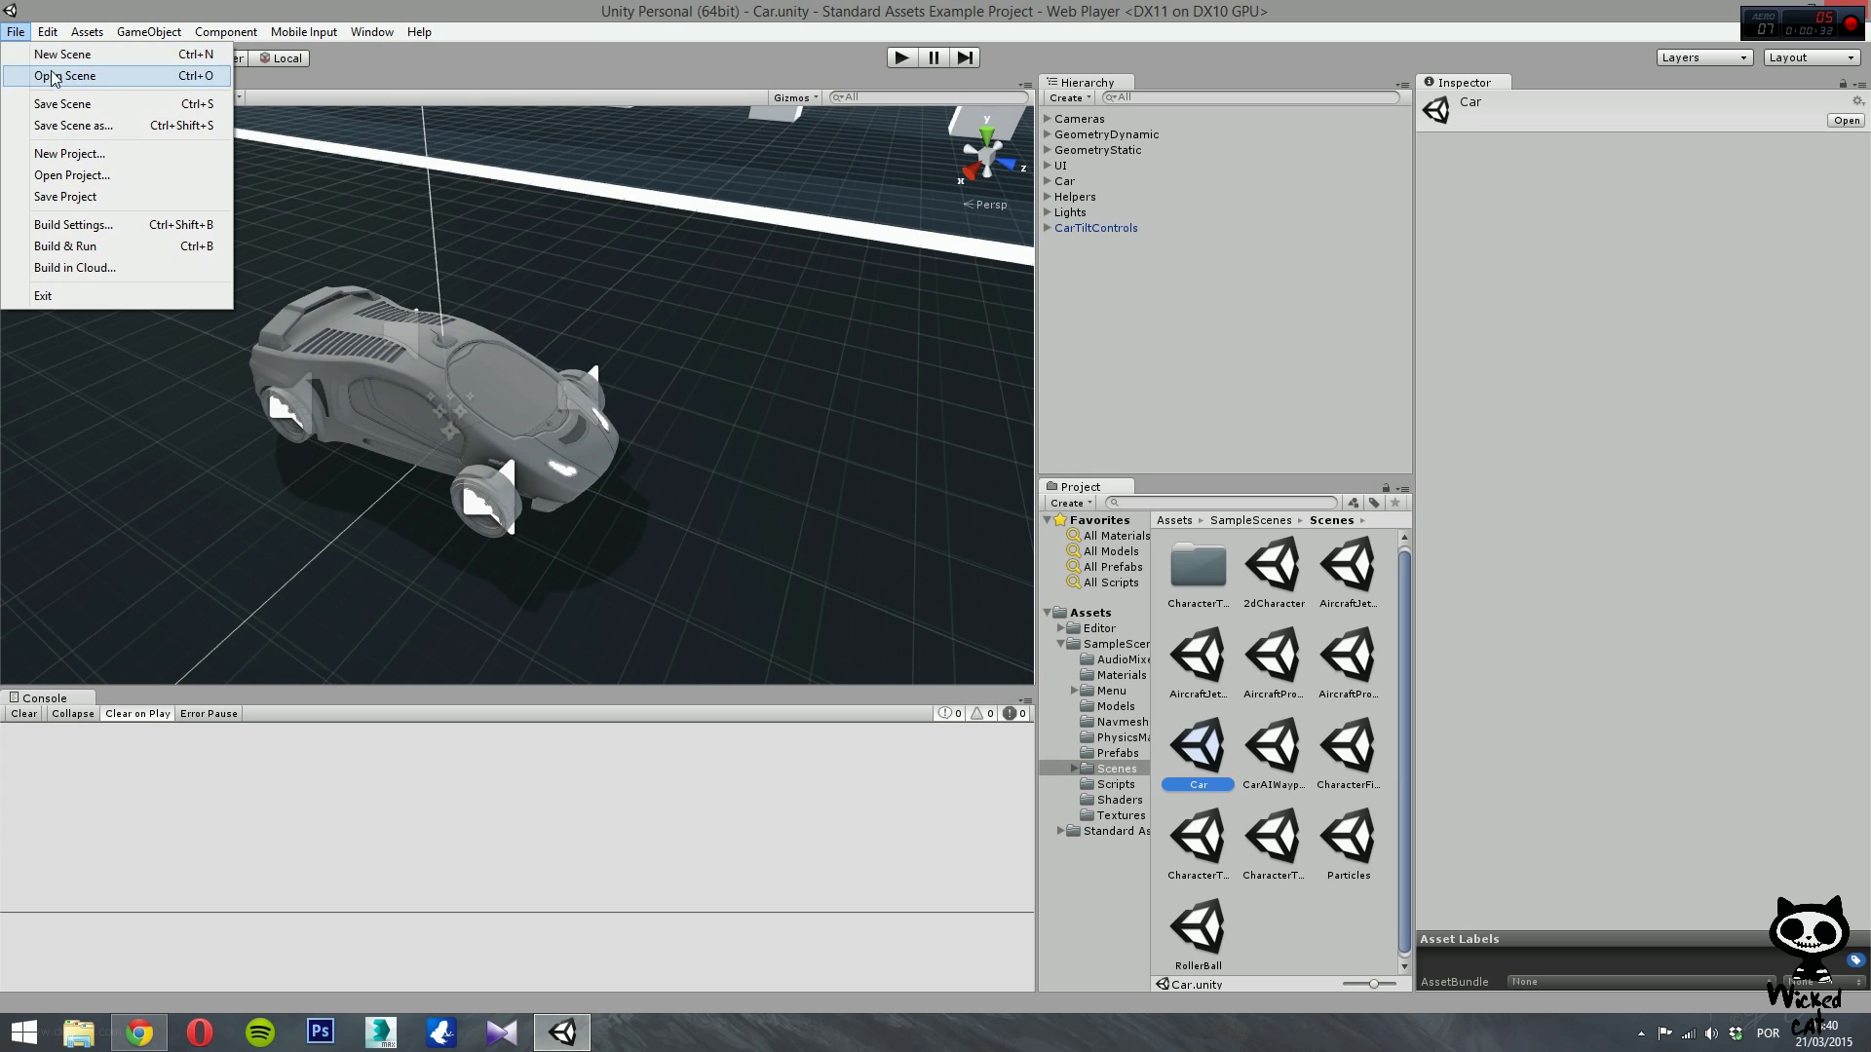
{"action": "left_click", "coordinate": [74, 57]}
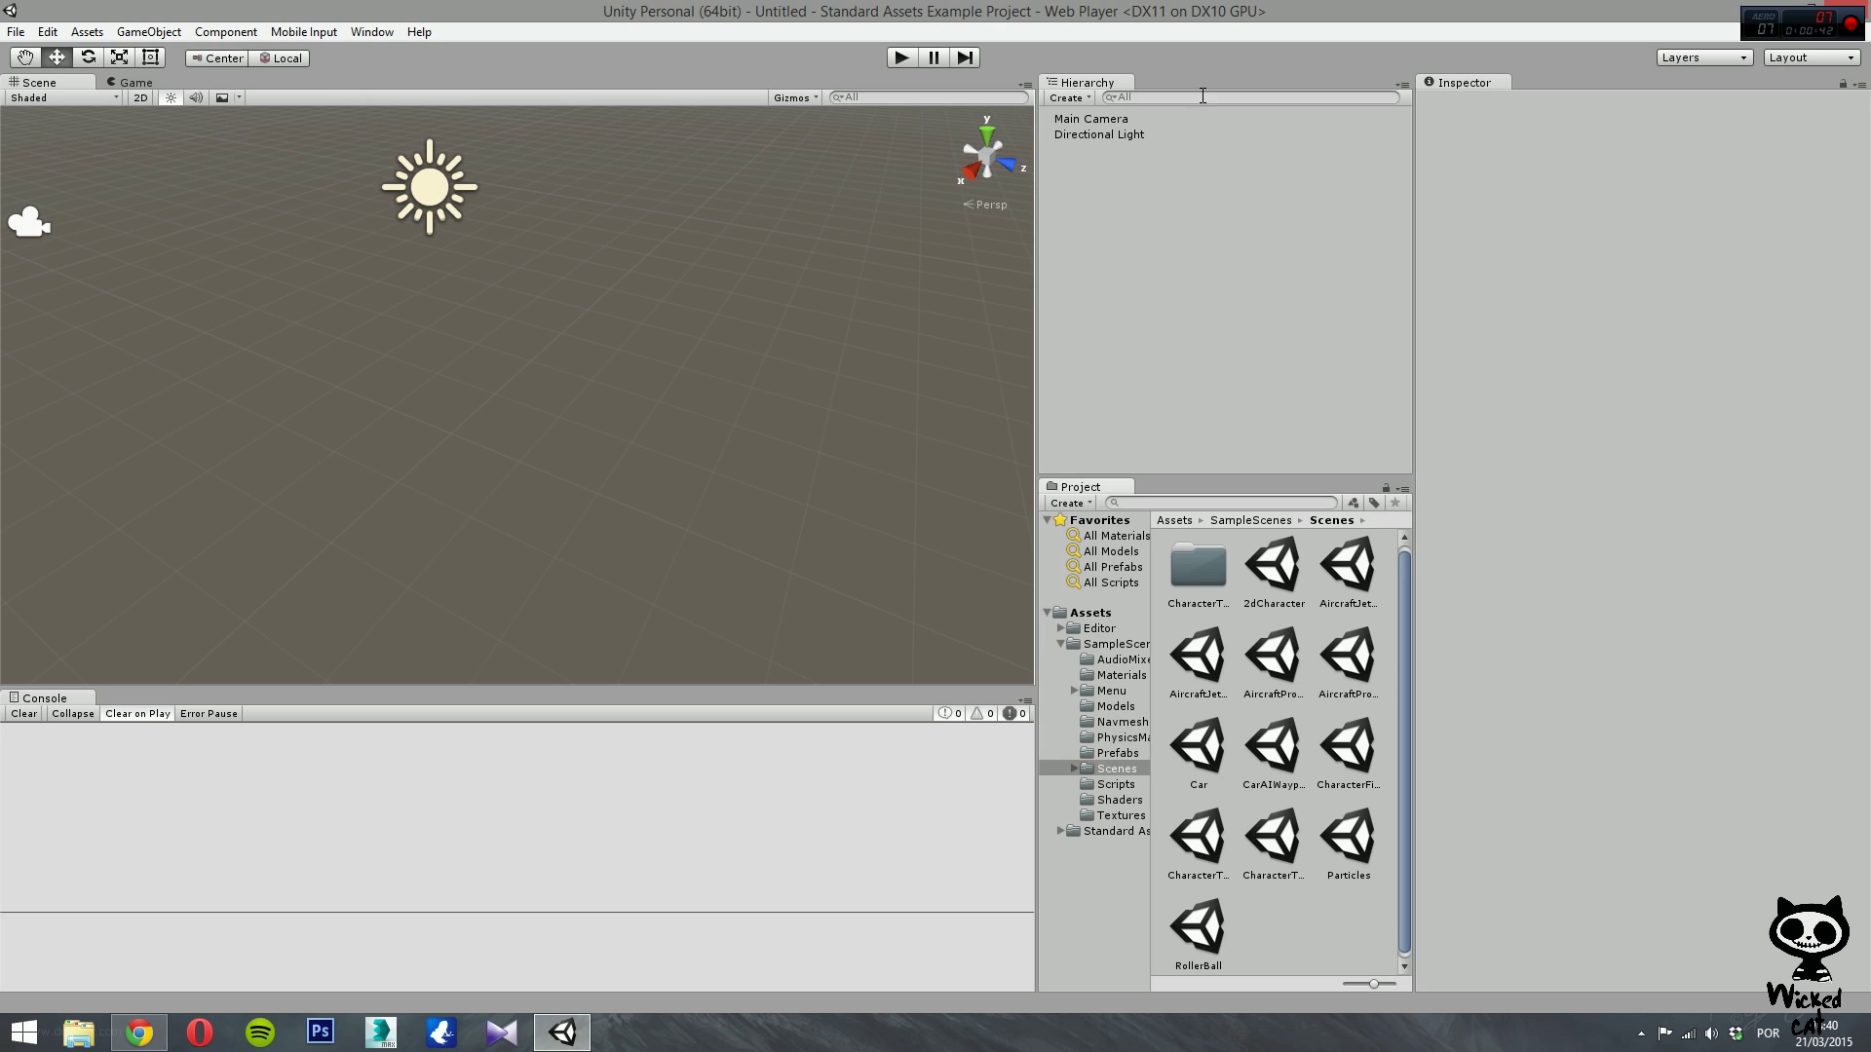
{"action": "left_click", "coordinate": [1093, 119]}
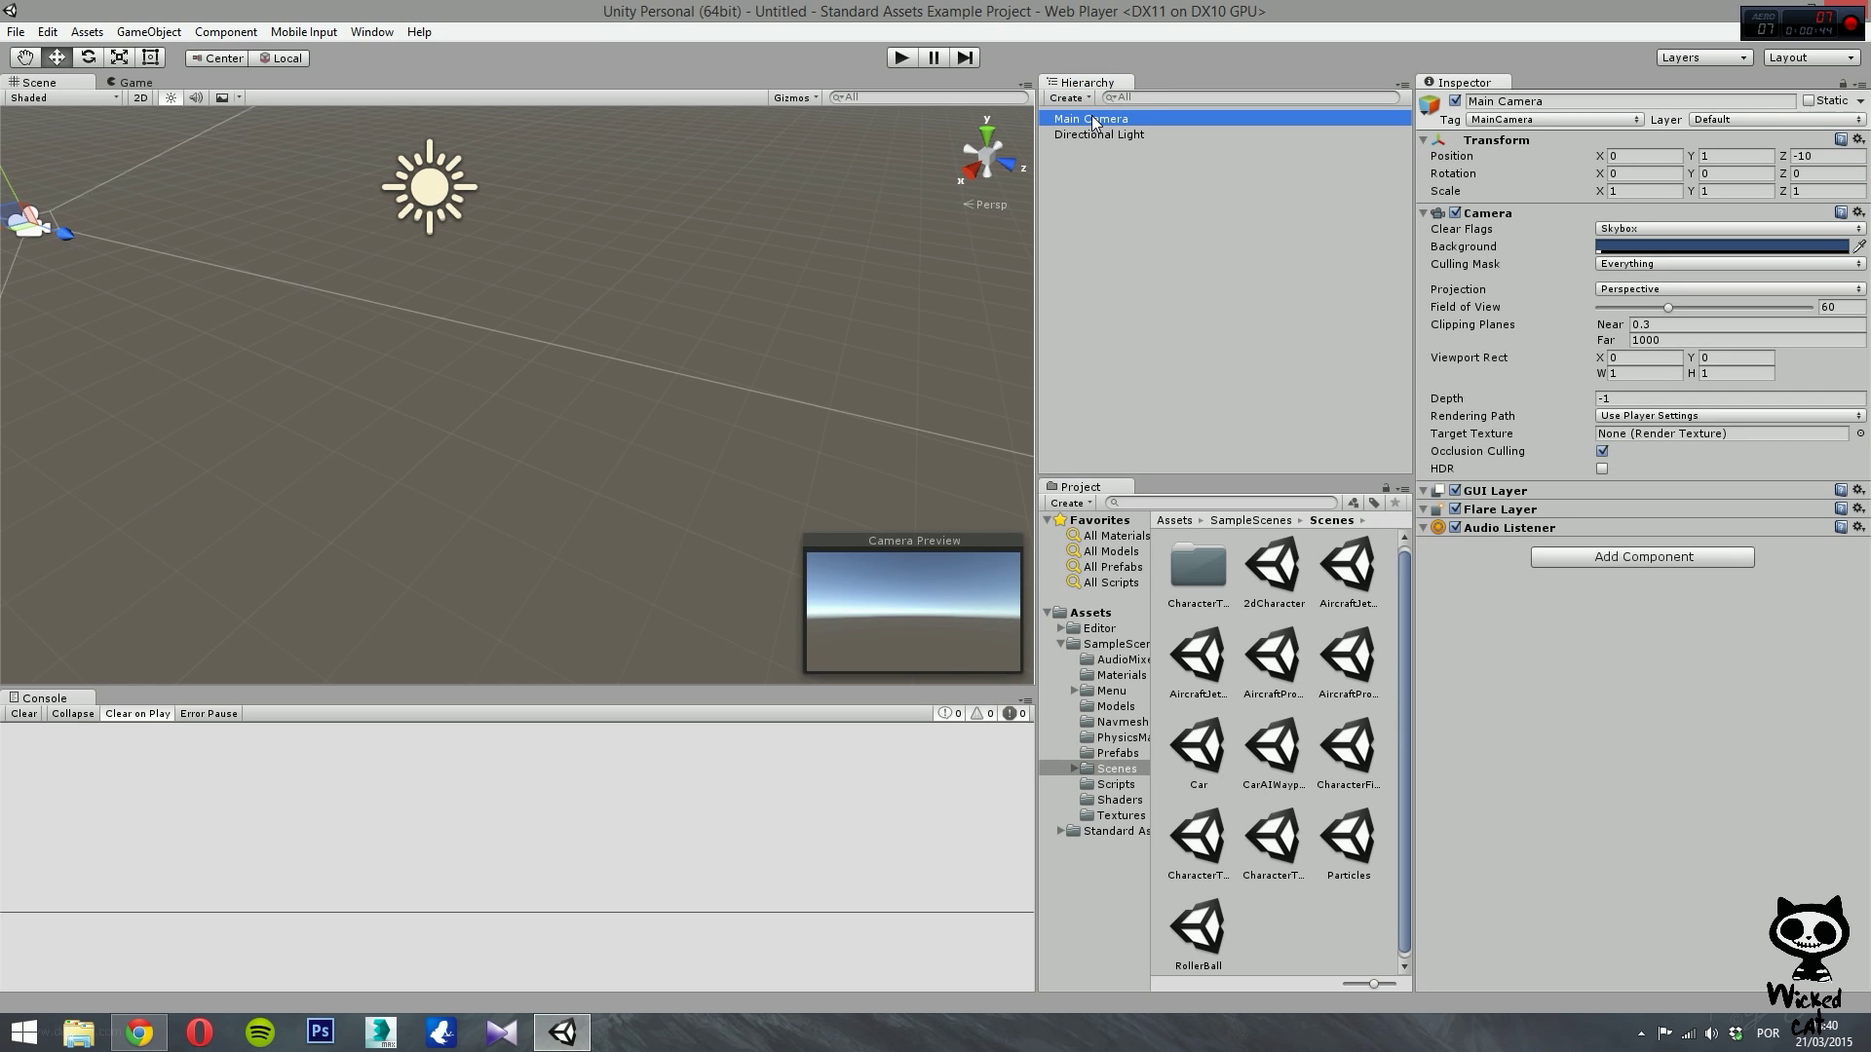
{"action": "left_click", "coordinate": [1108, 135]}
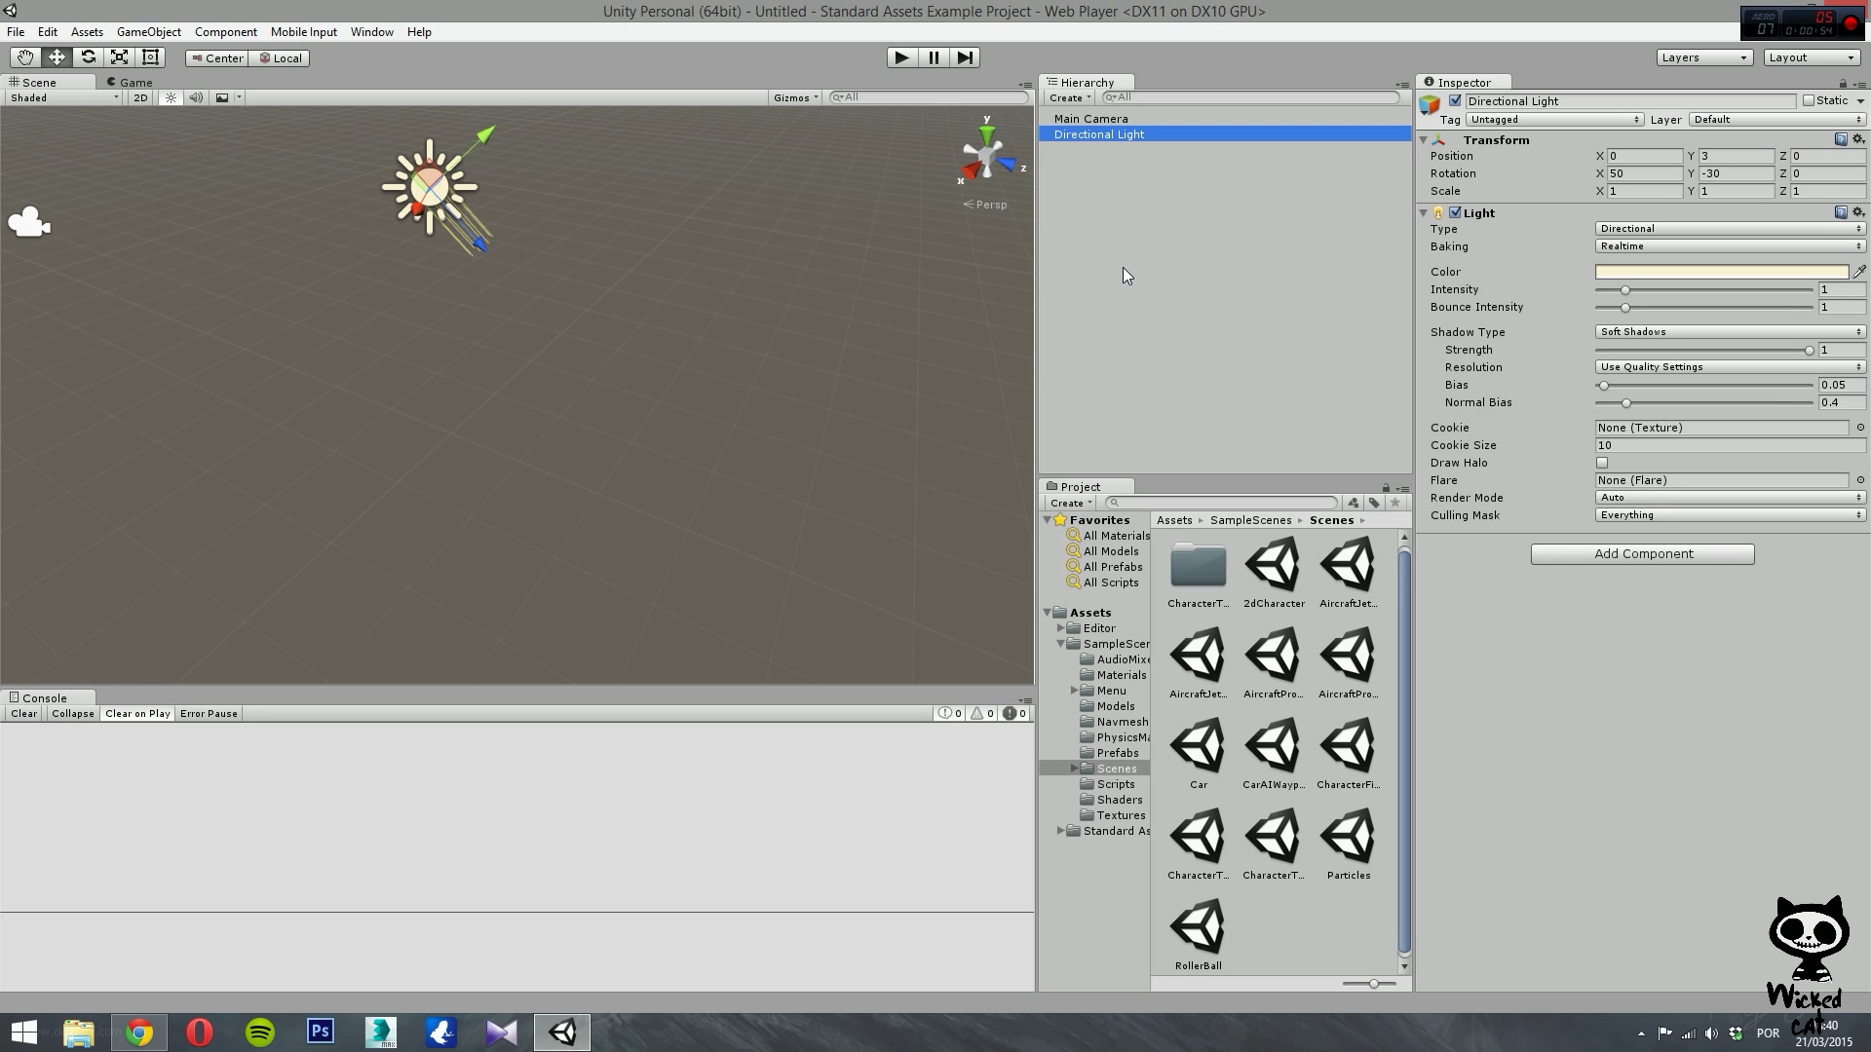
Step: Add a 3D Terrain object to the scene and select its terrain data asset in the project's Assets folder
{"action": "left_click_drag", "start_coordinate": [825, 335], "coordinate": [522, 289], "text": "alt"}
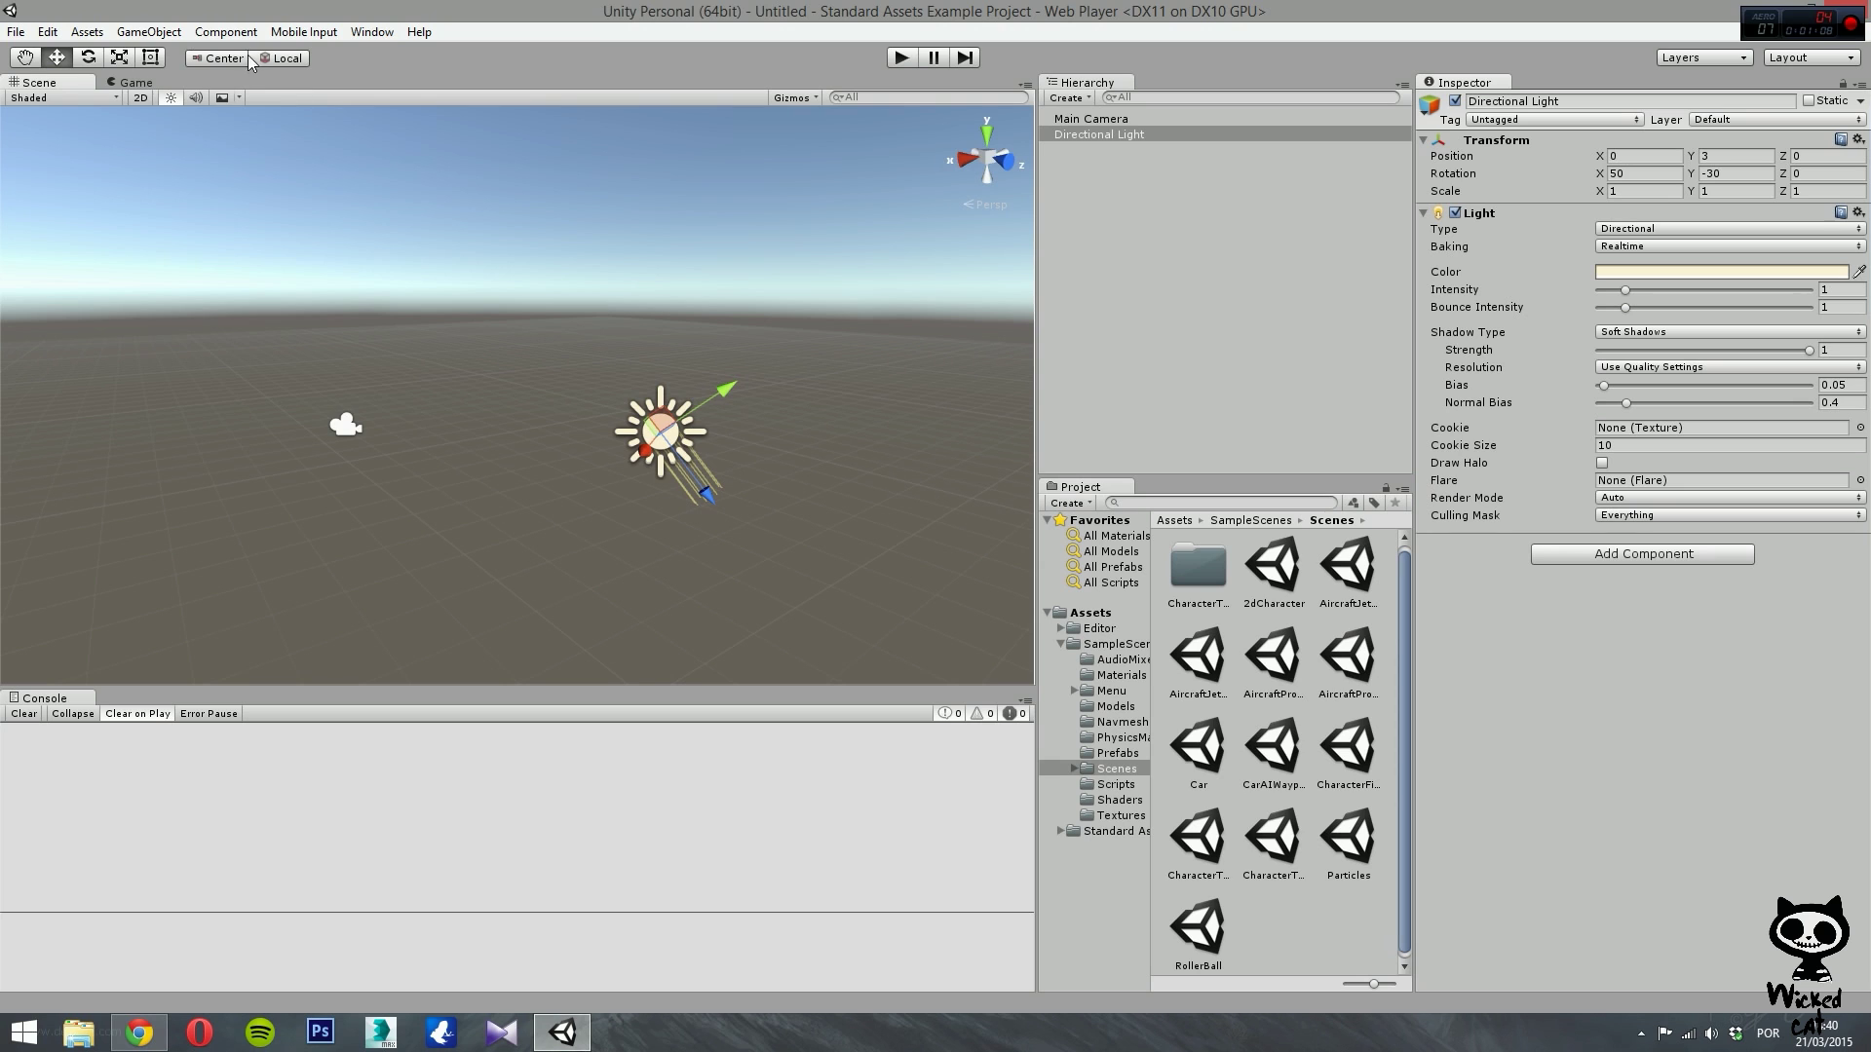
{"action": "left_click", "coordinate": [175, 31]}
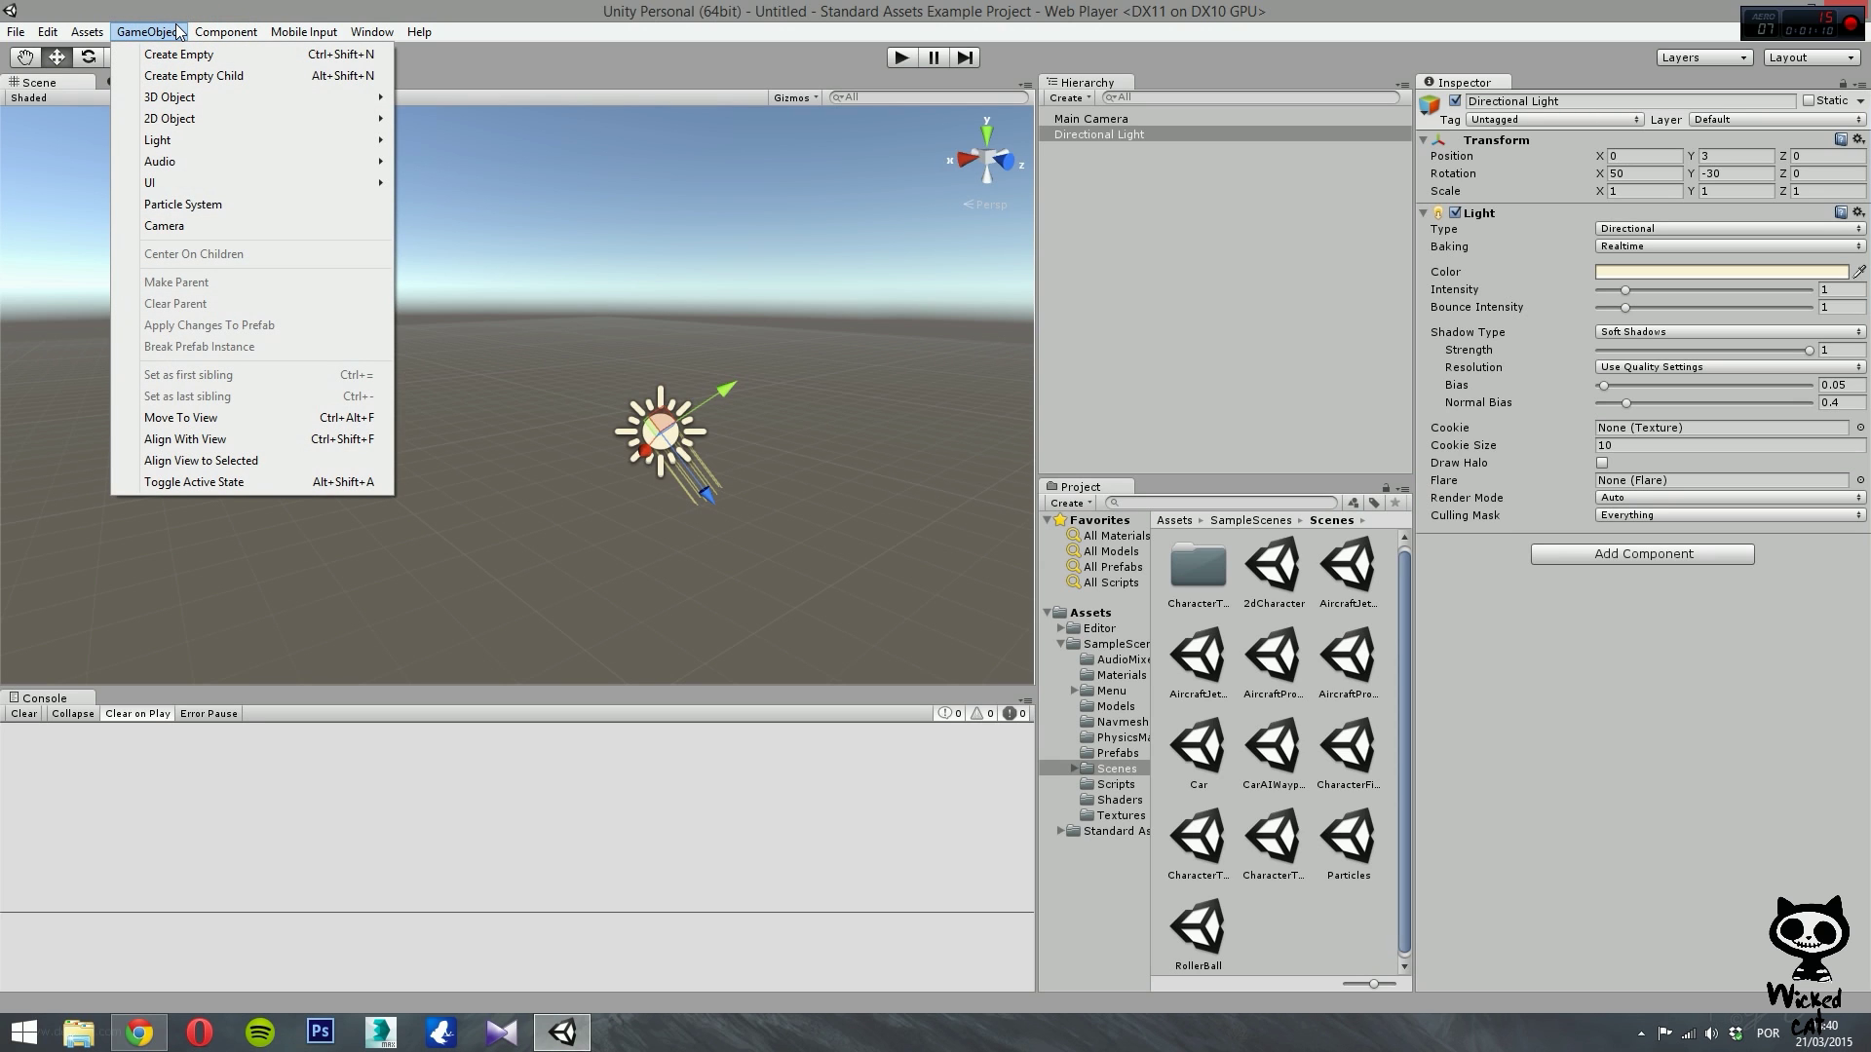
{"action": "mouse_move", "coordinate": [221, 104]}
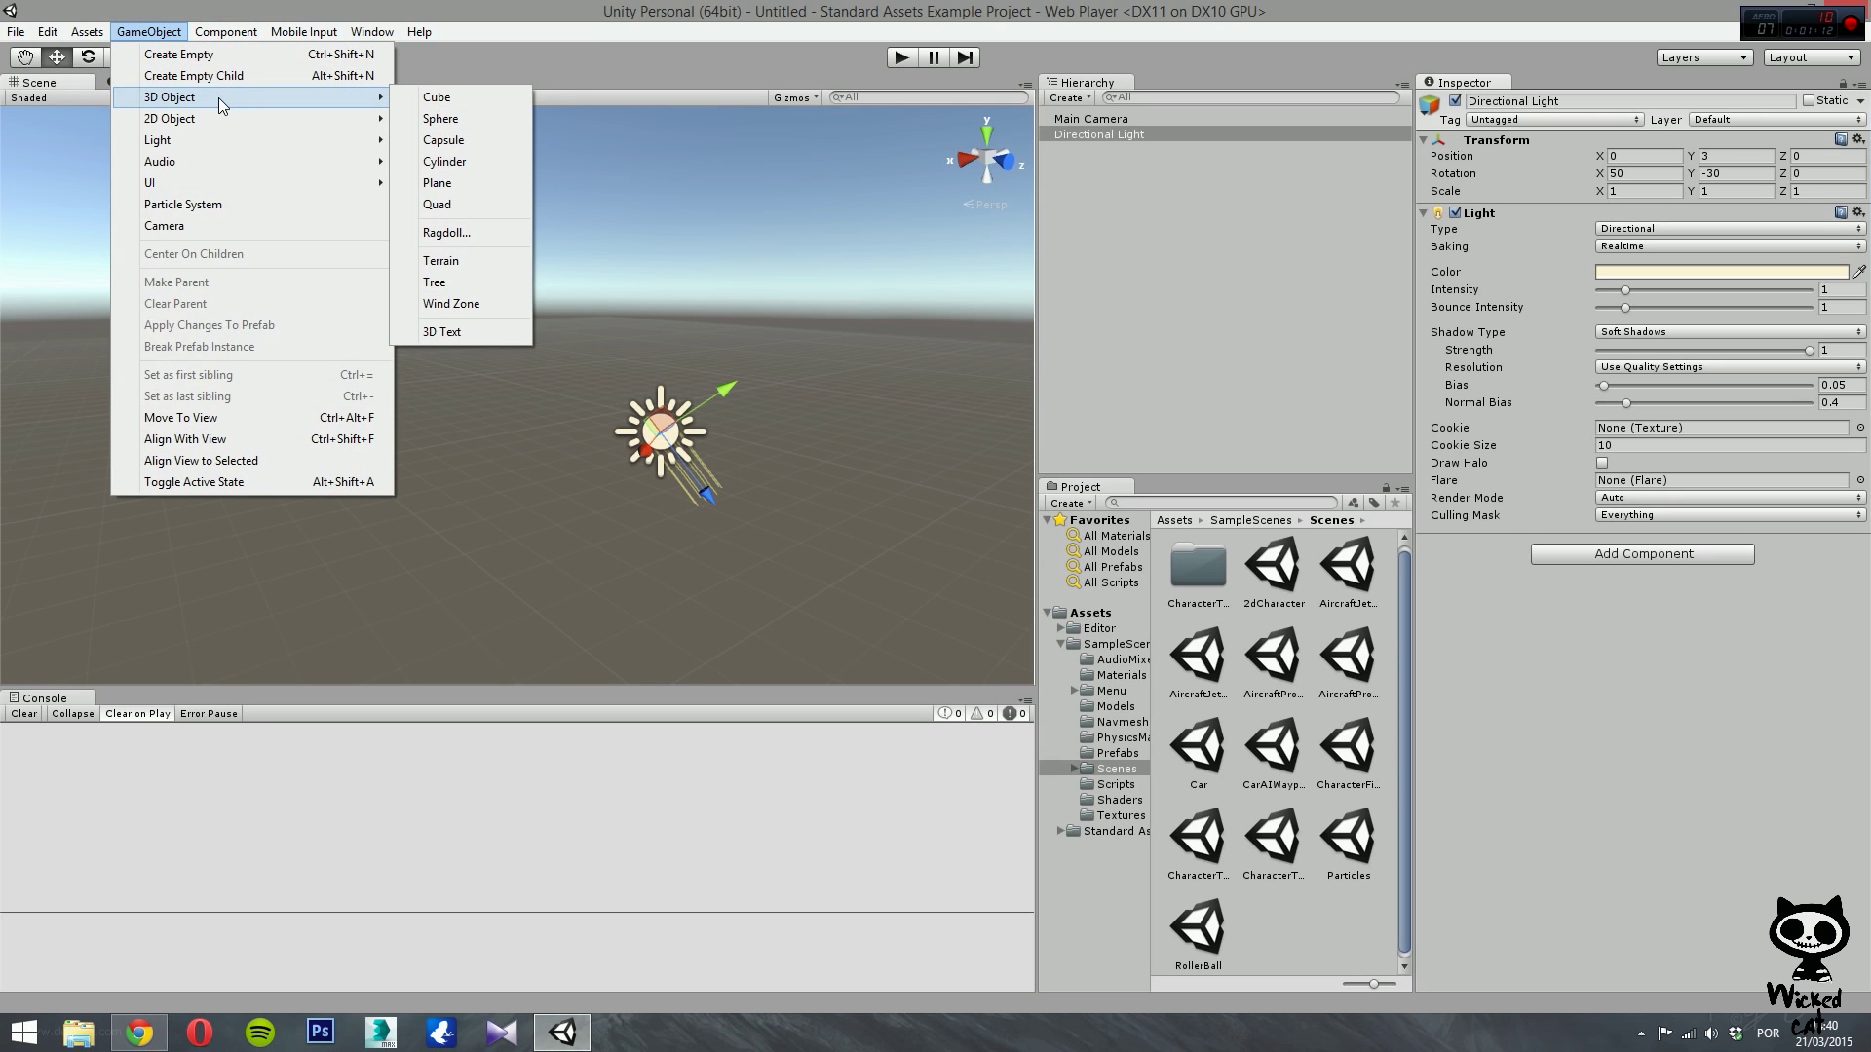
{"action": "left_click", "coordinate": [489, 261]}
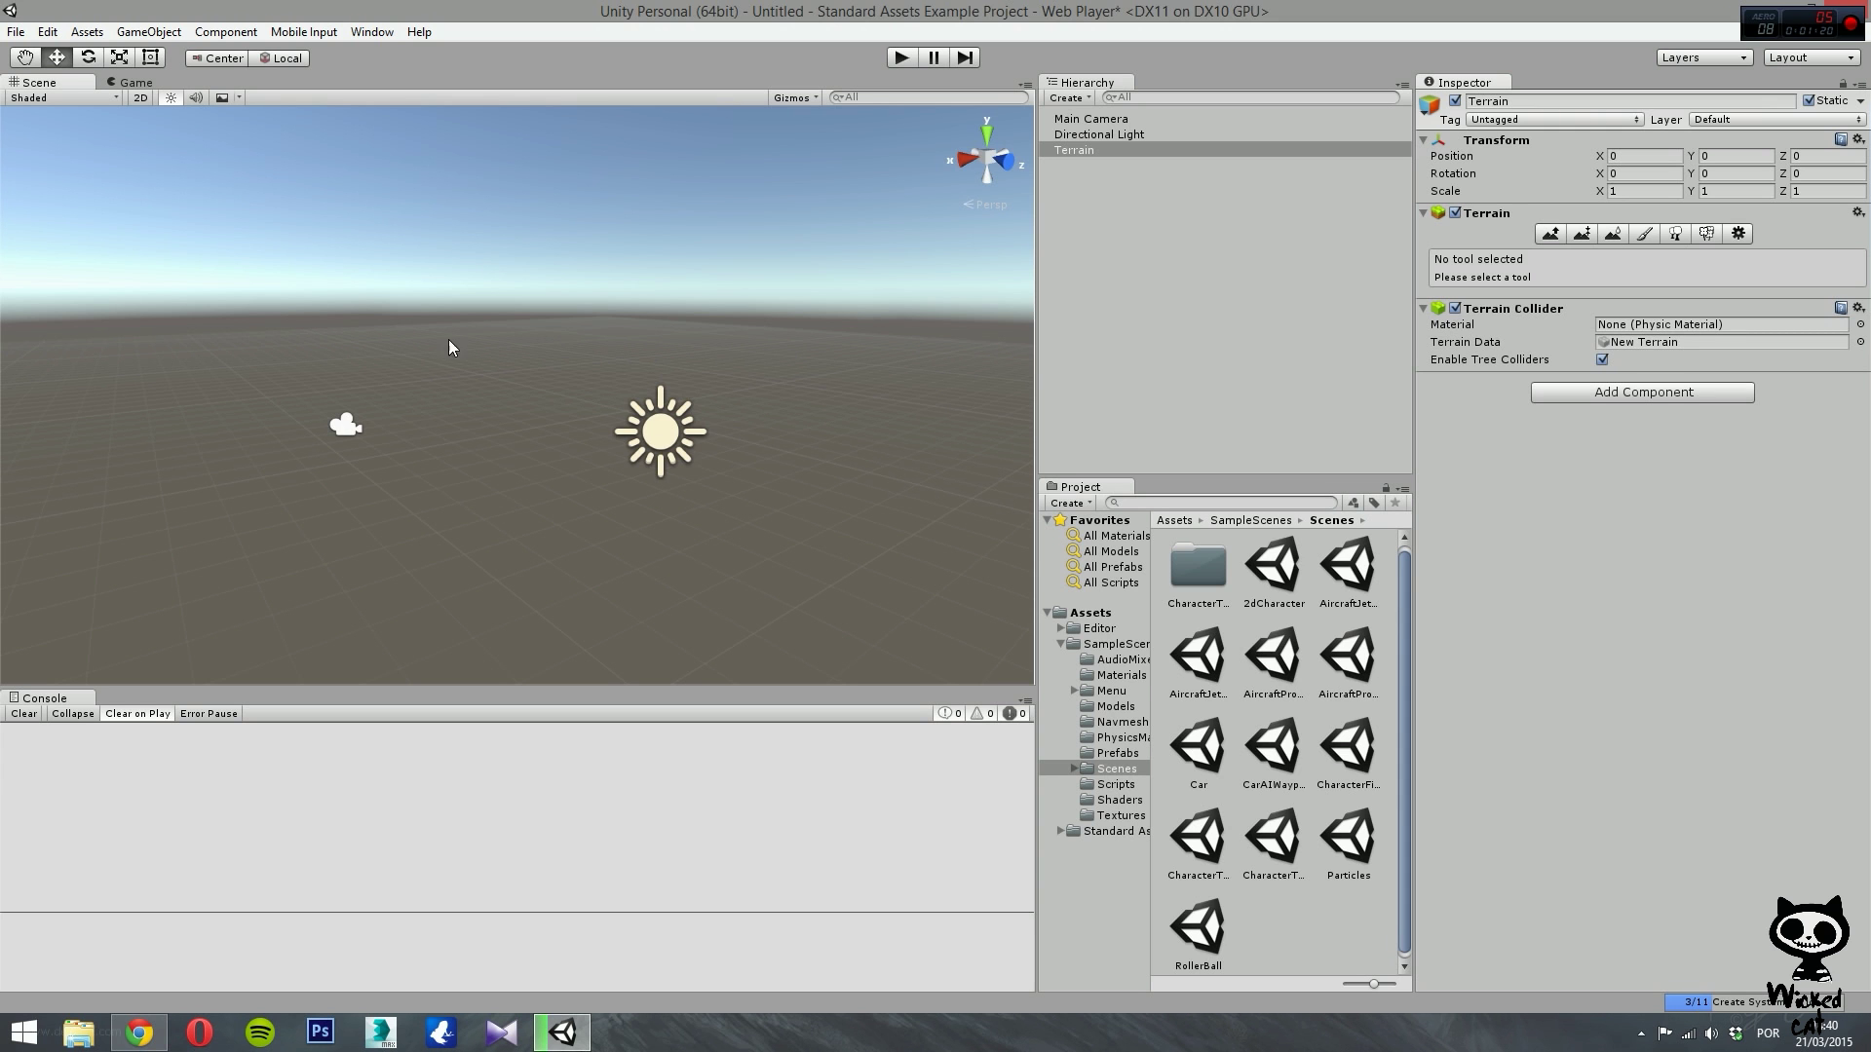
{"action": "left_click_drag", "start_coordinate": [409, 292], "coordinate": [1296, 295], "text": "alt"}
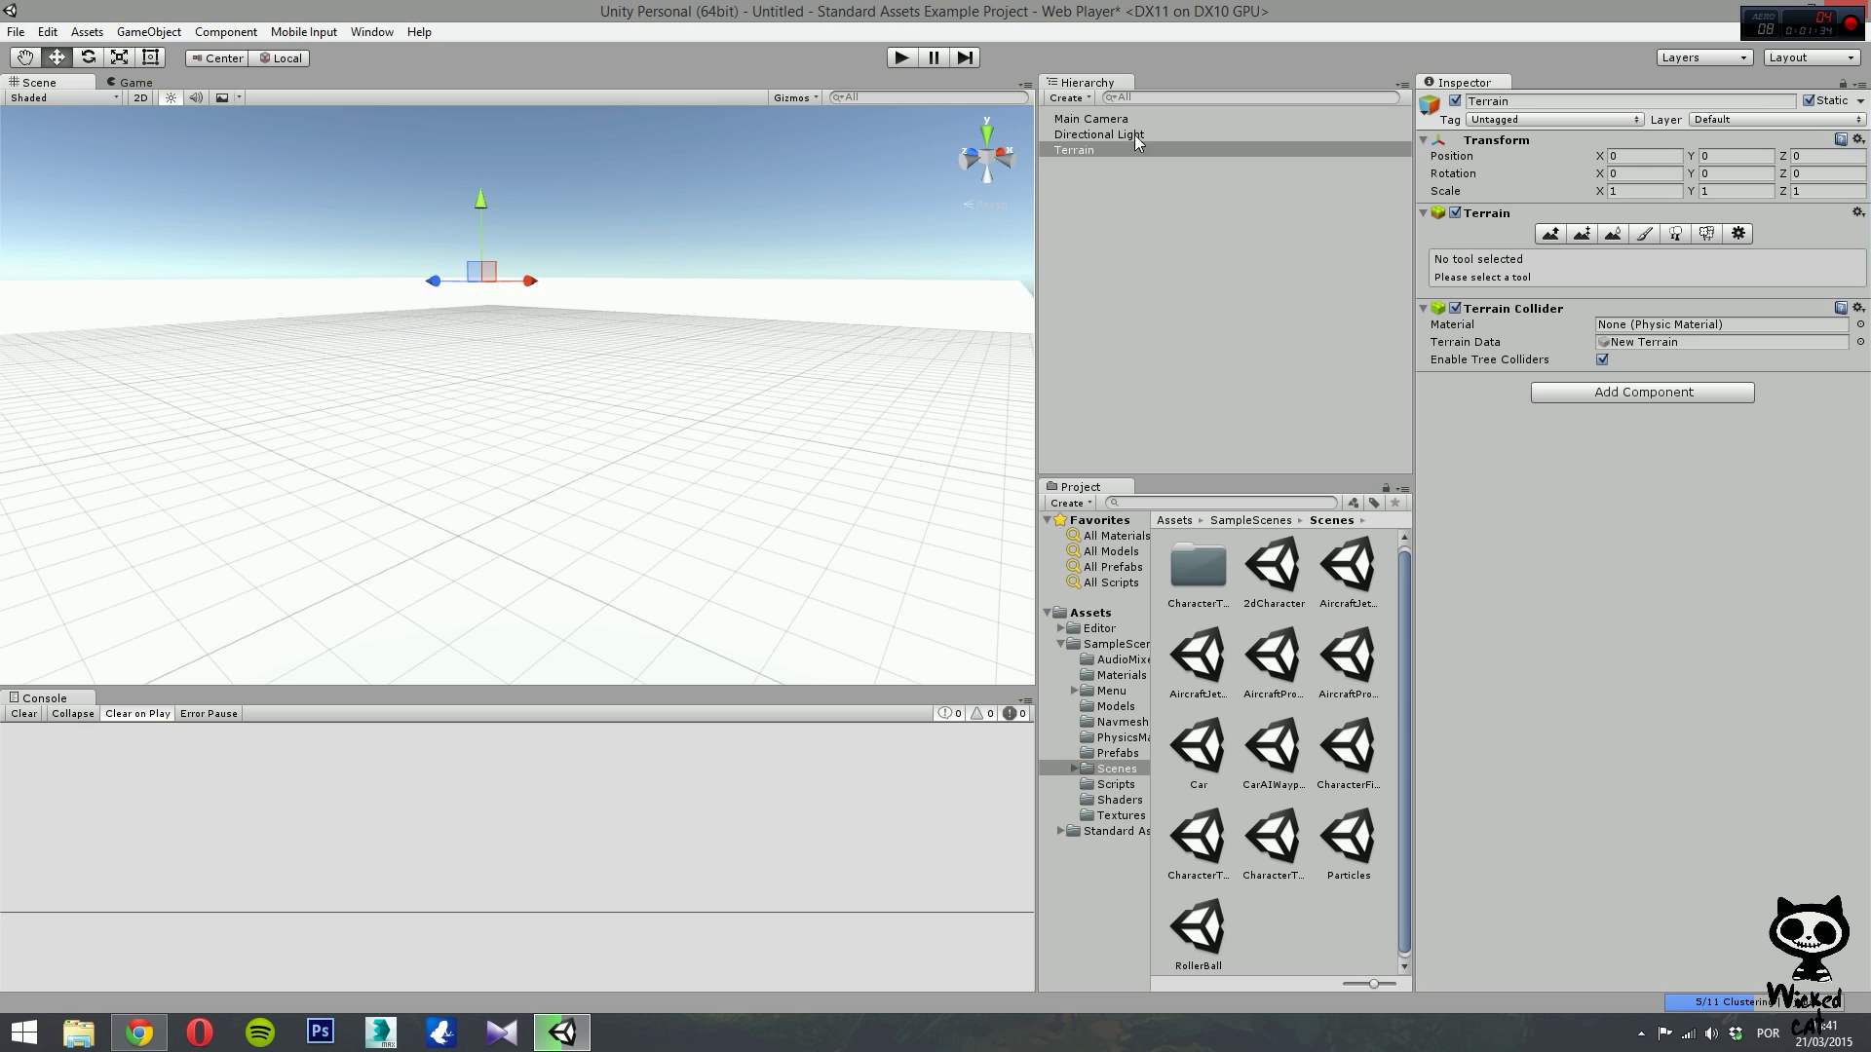
{"action": "left_click", "coordinate": [1089, 612]}
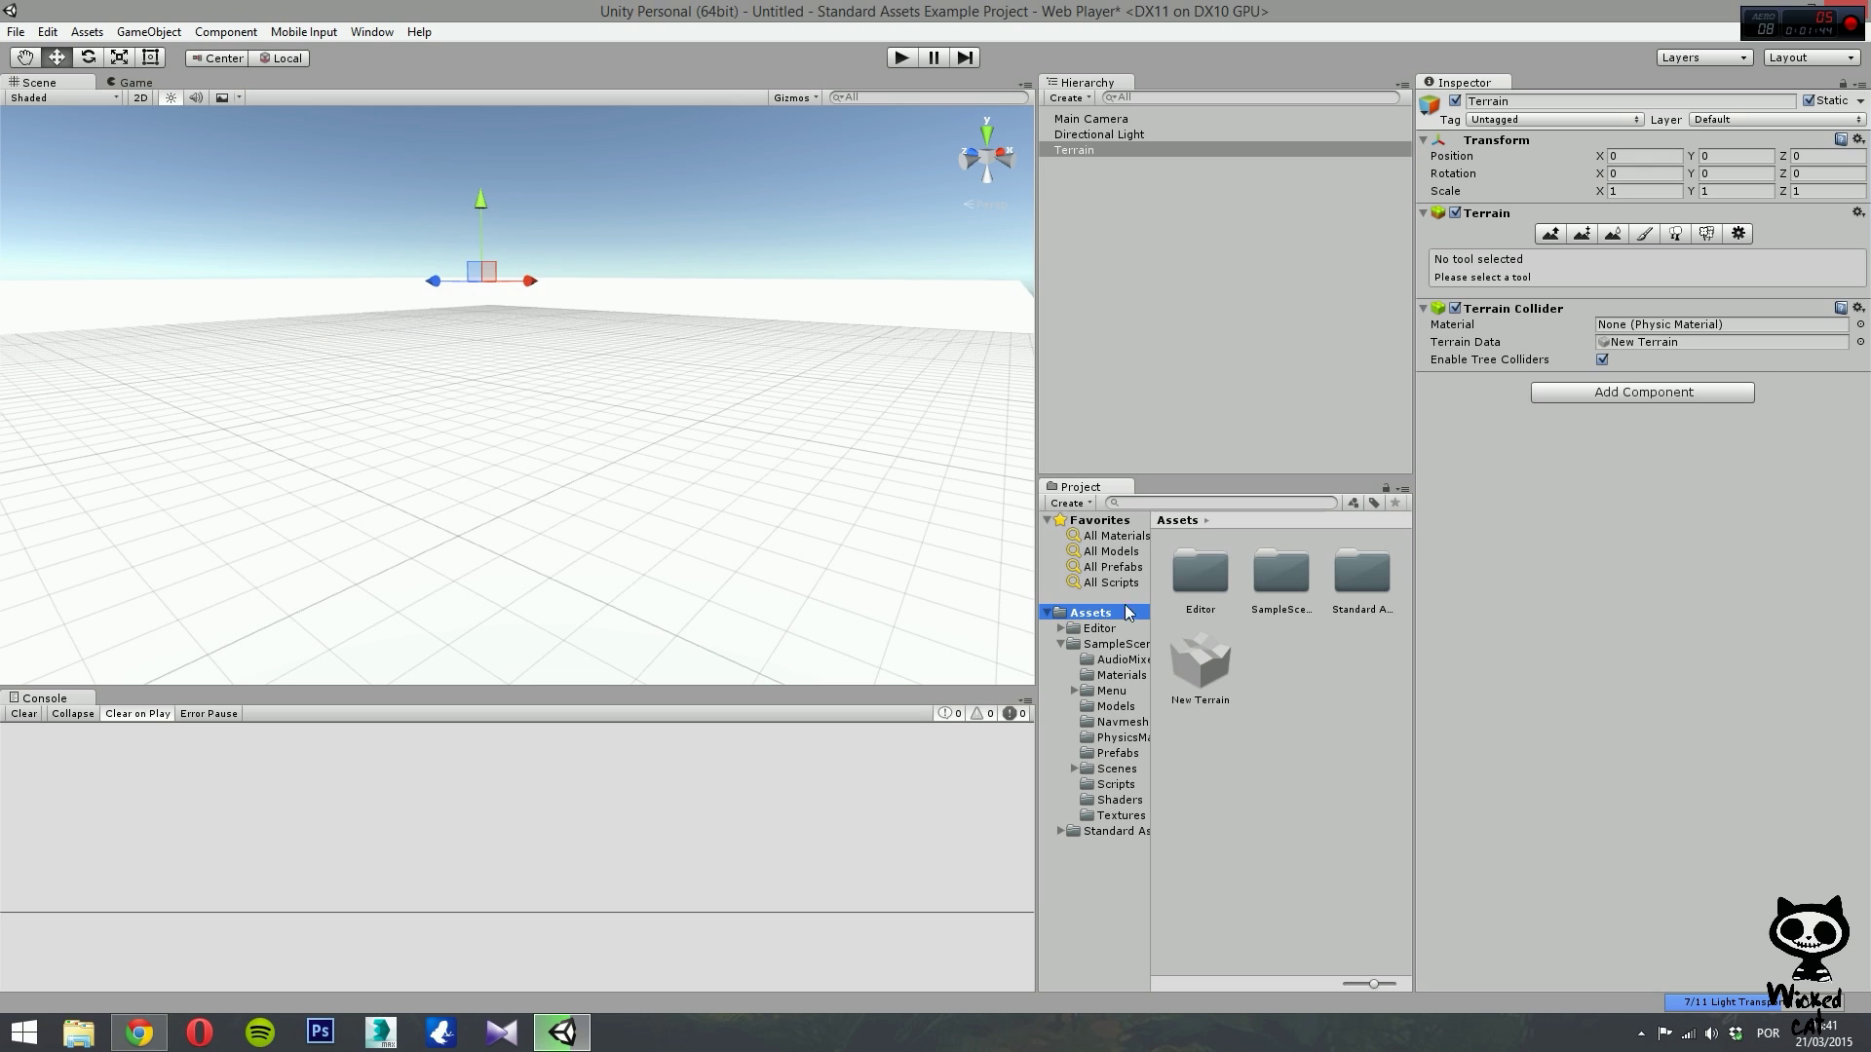
{"action": "left_click", "coordinate": [1206, 707]}
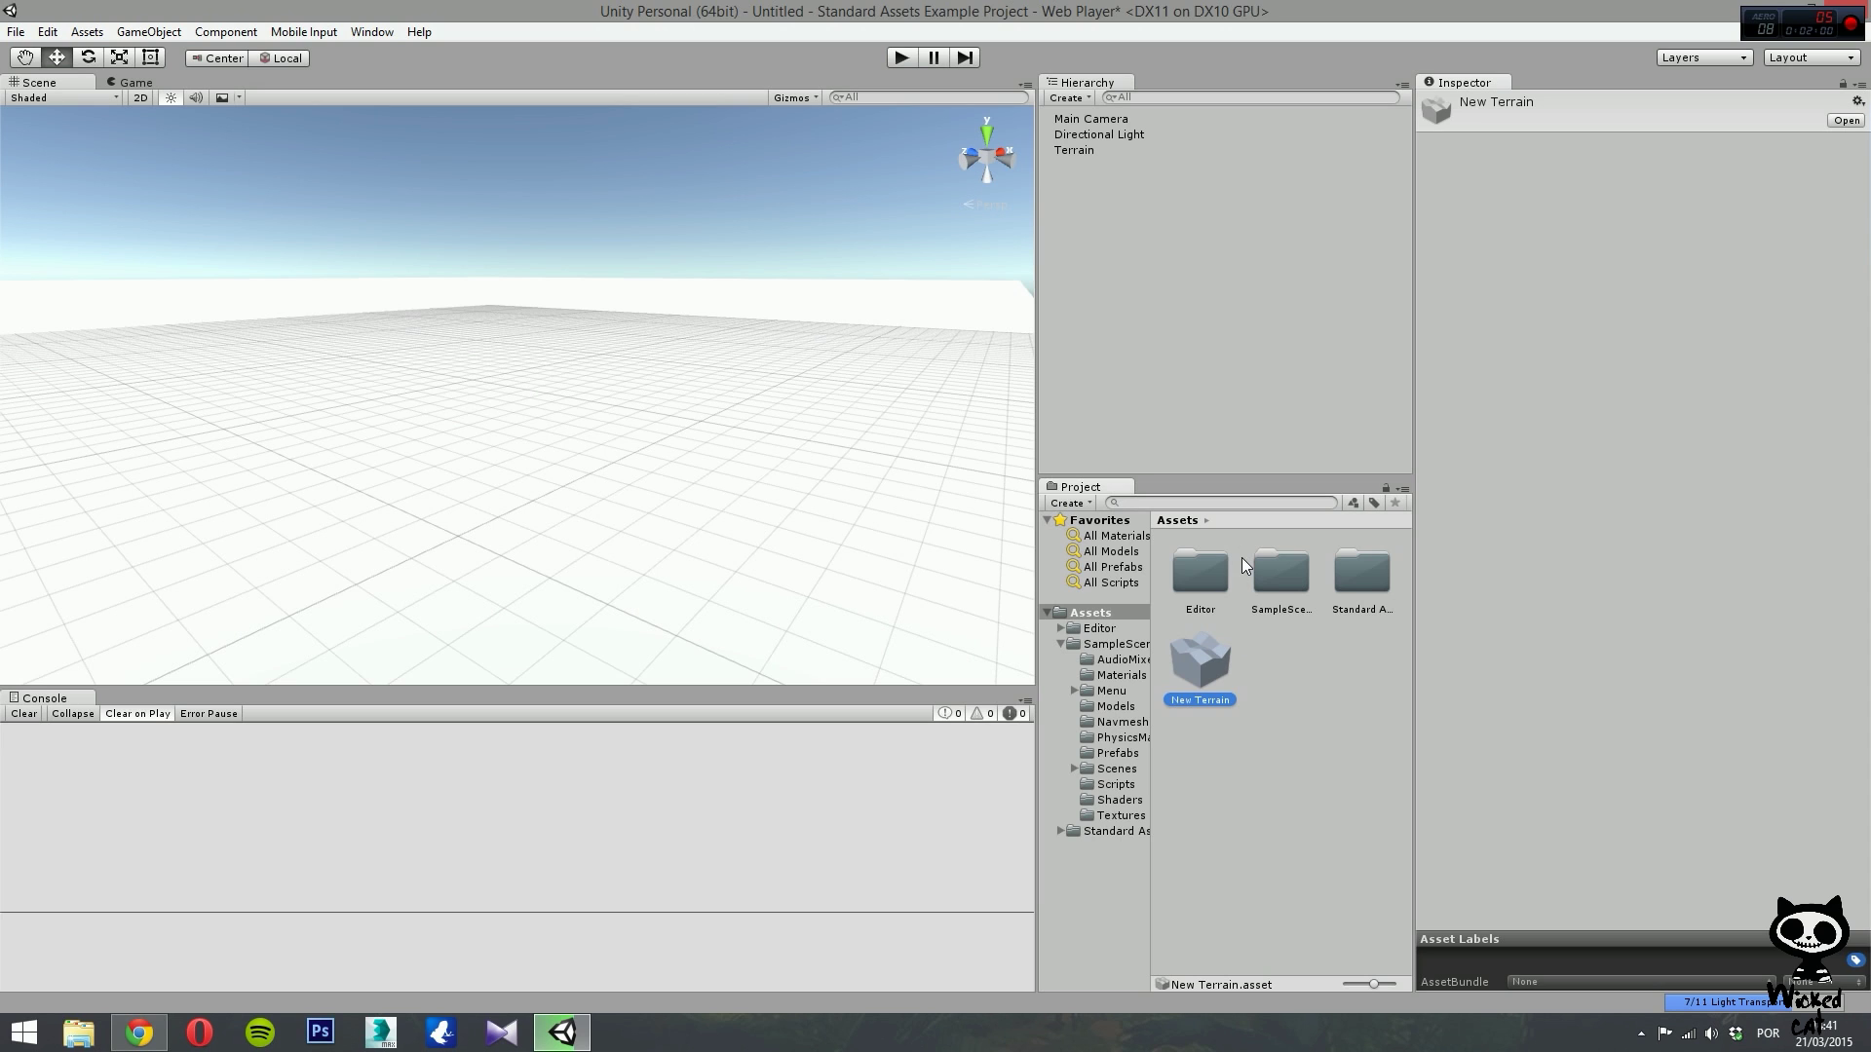
Step: Examine the terrain's Raise / Lower brushes and the Place Trees options
{"action": "left_click", "coordinate": [1083, 150]}
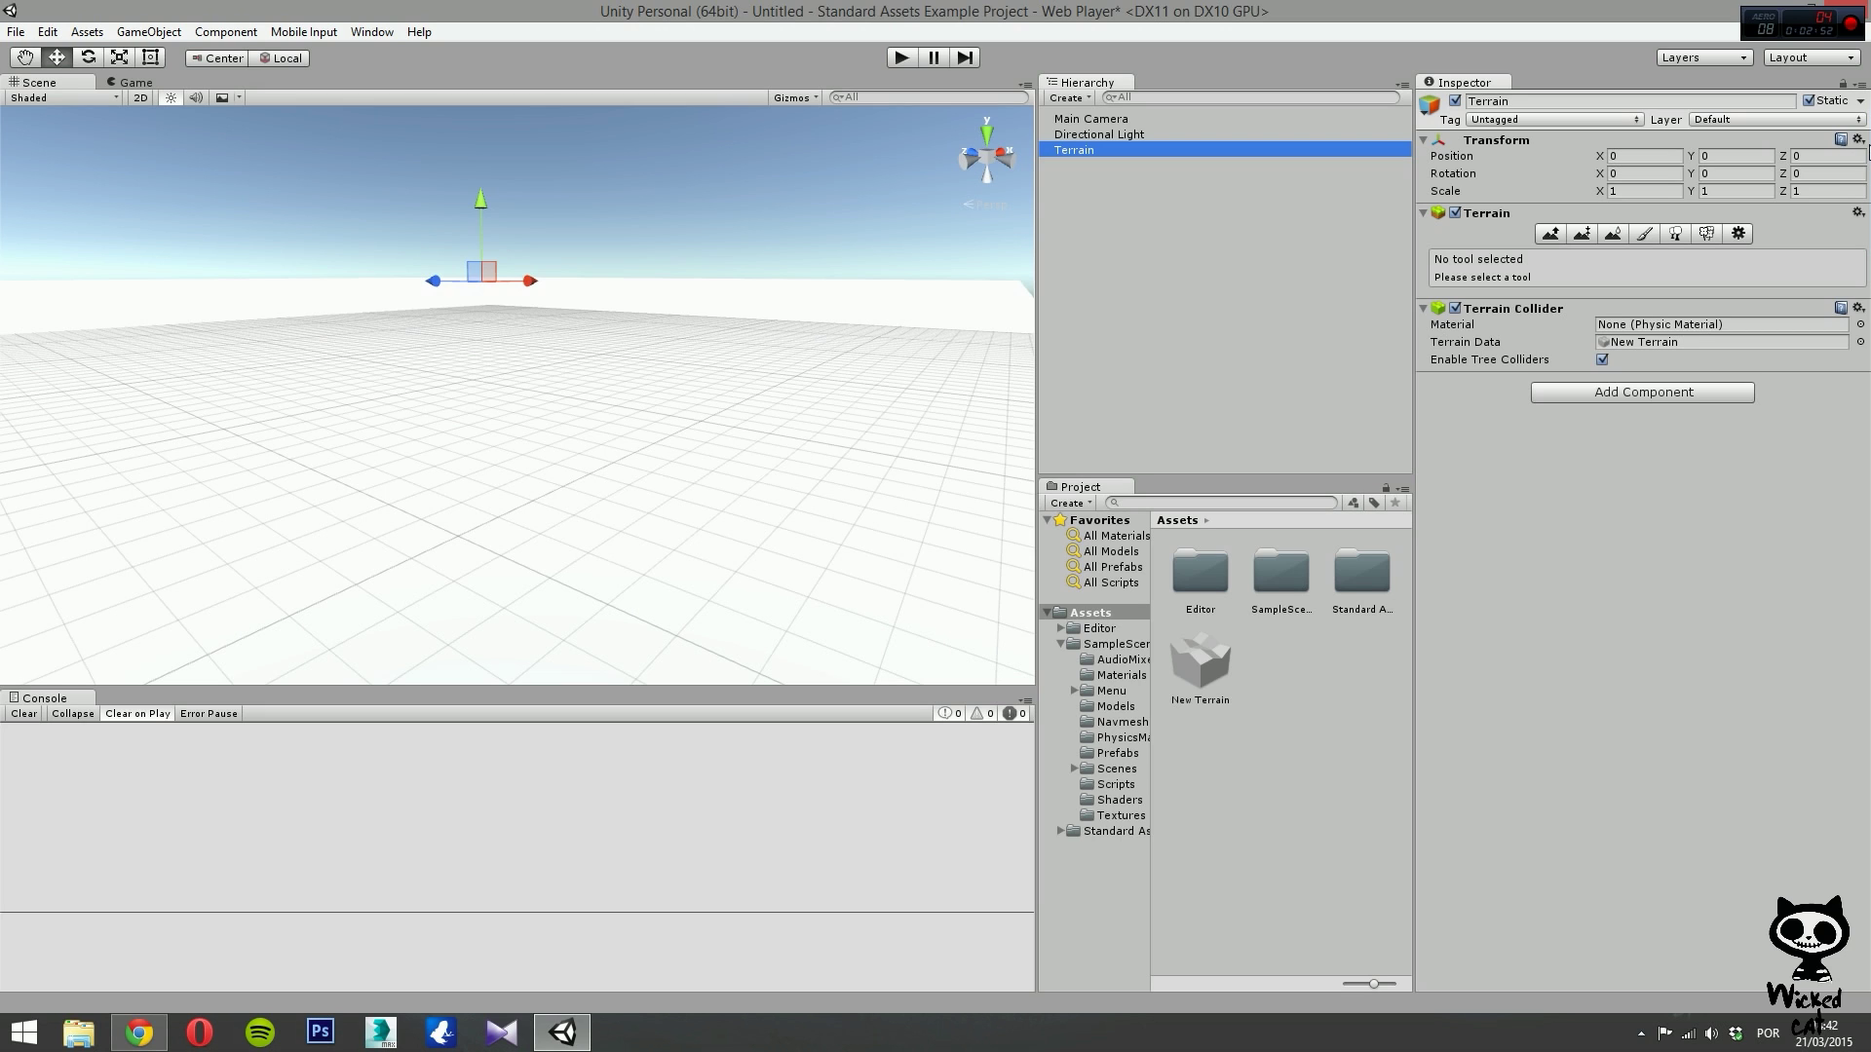
{"action": "left_click", "coordinate": [1550, 234]}
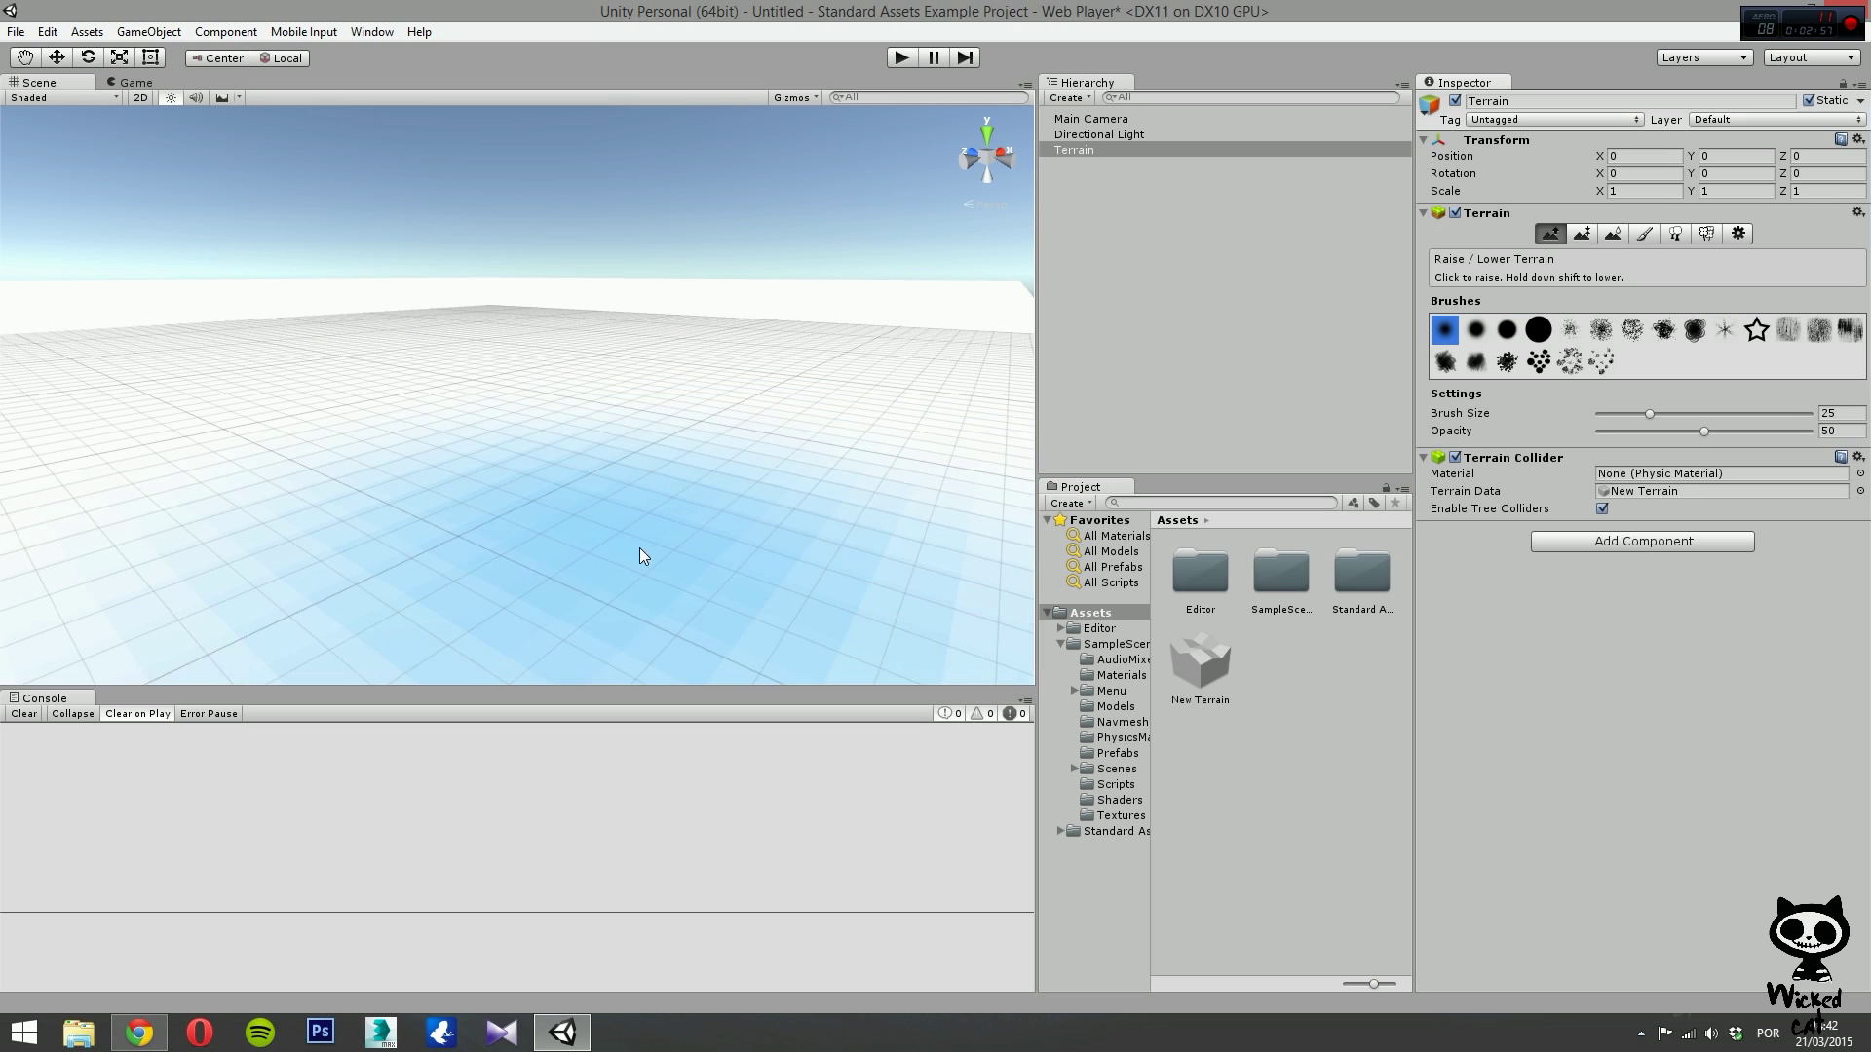
{"action": "left_click", "coordinate": [1542, 333]}
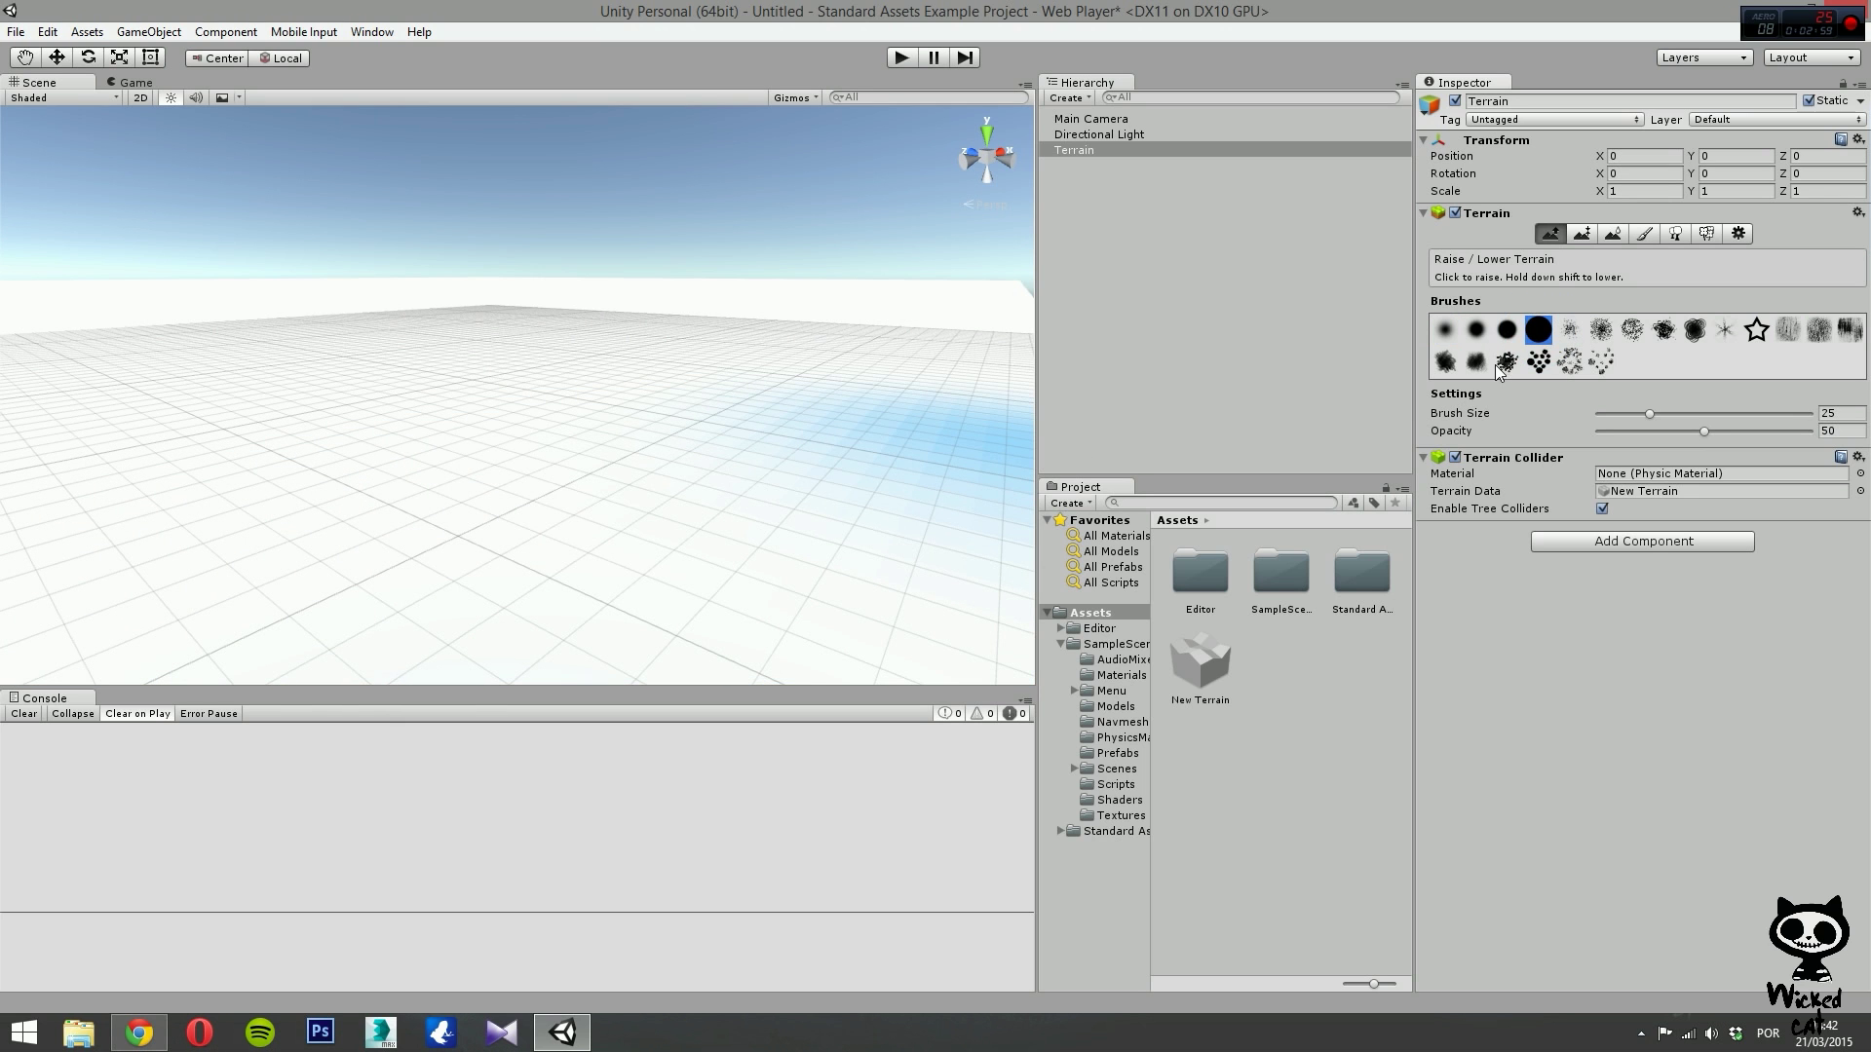
{"action": "left_click", "coordinate": [1476, 362]}
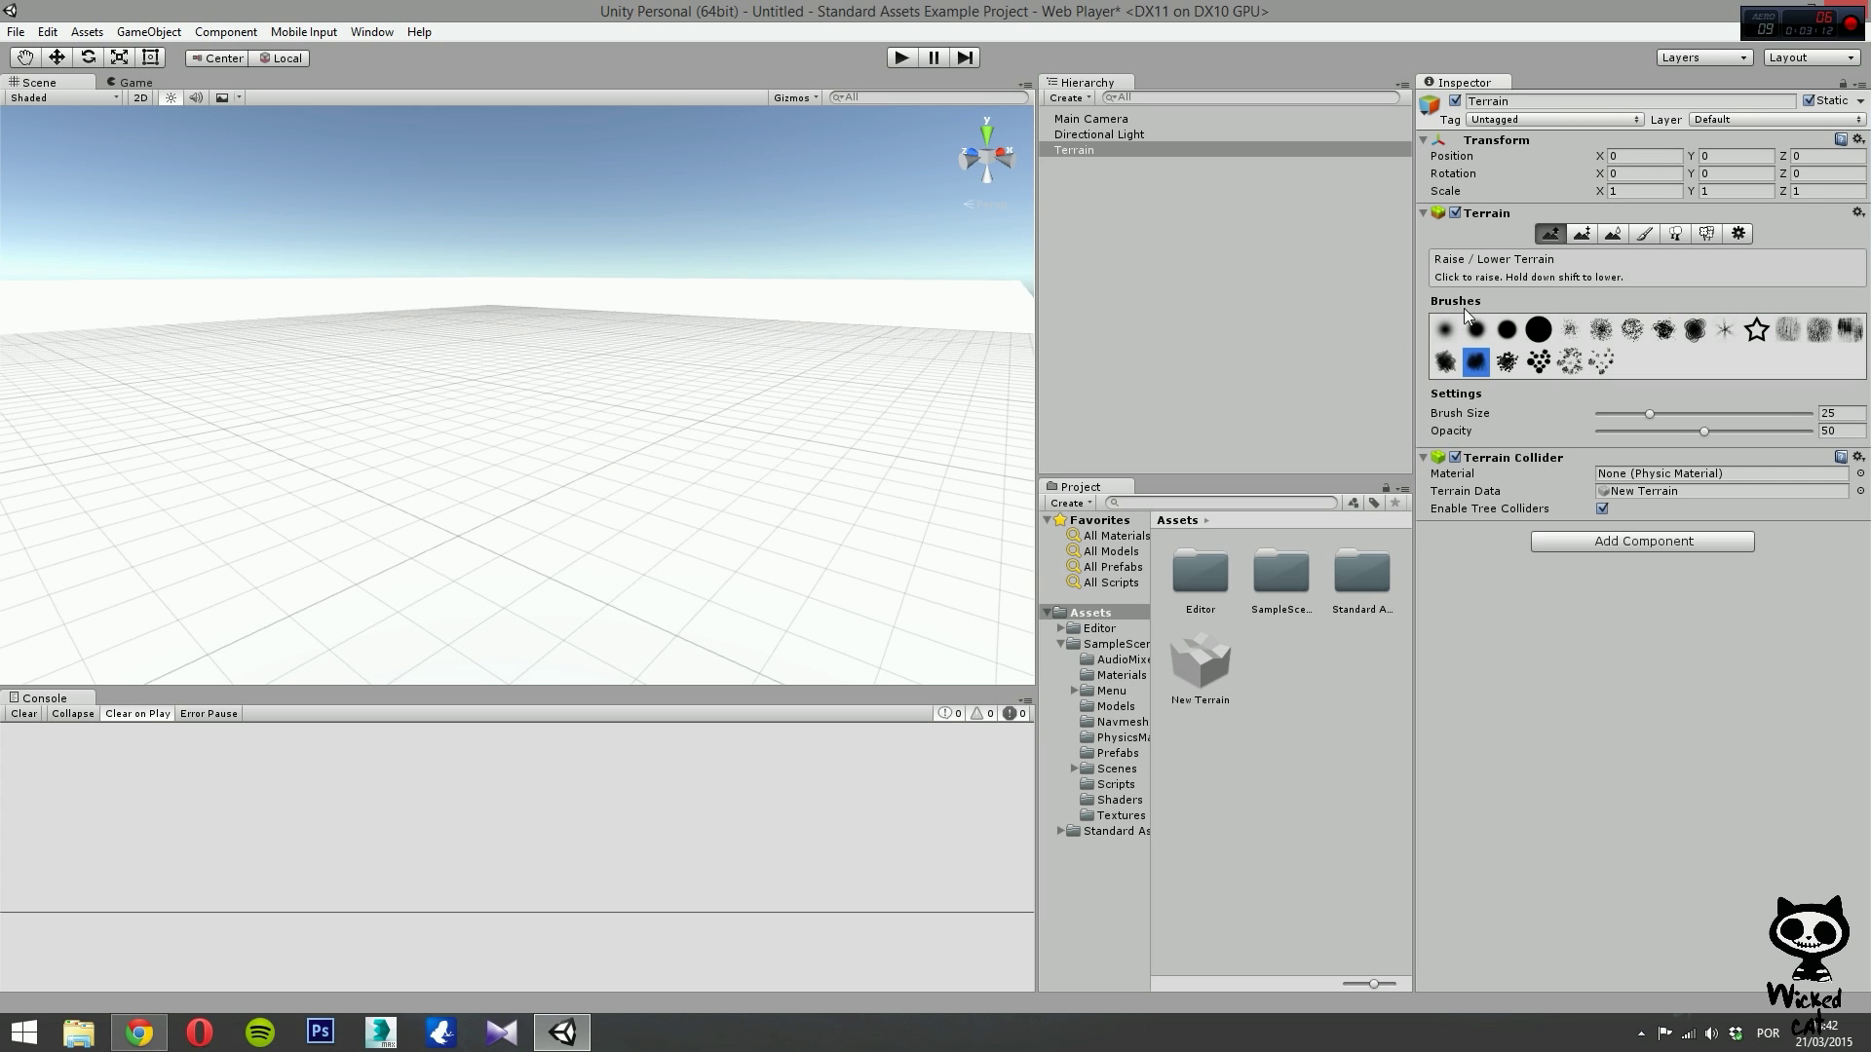
{"action": "left_click", "coordinate": [1677, 234]}
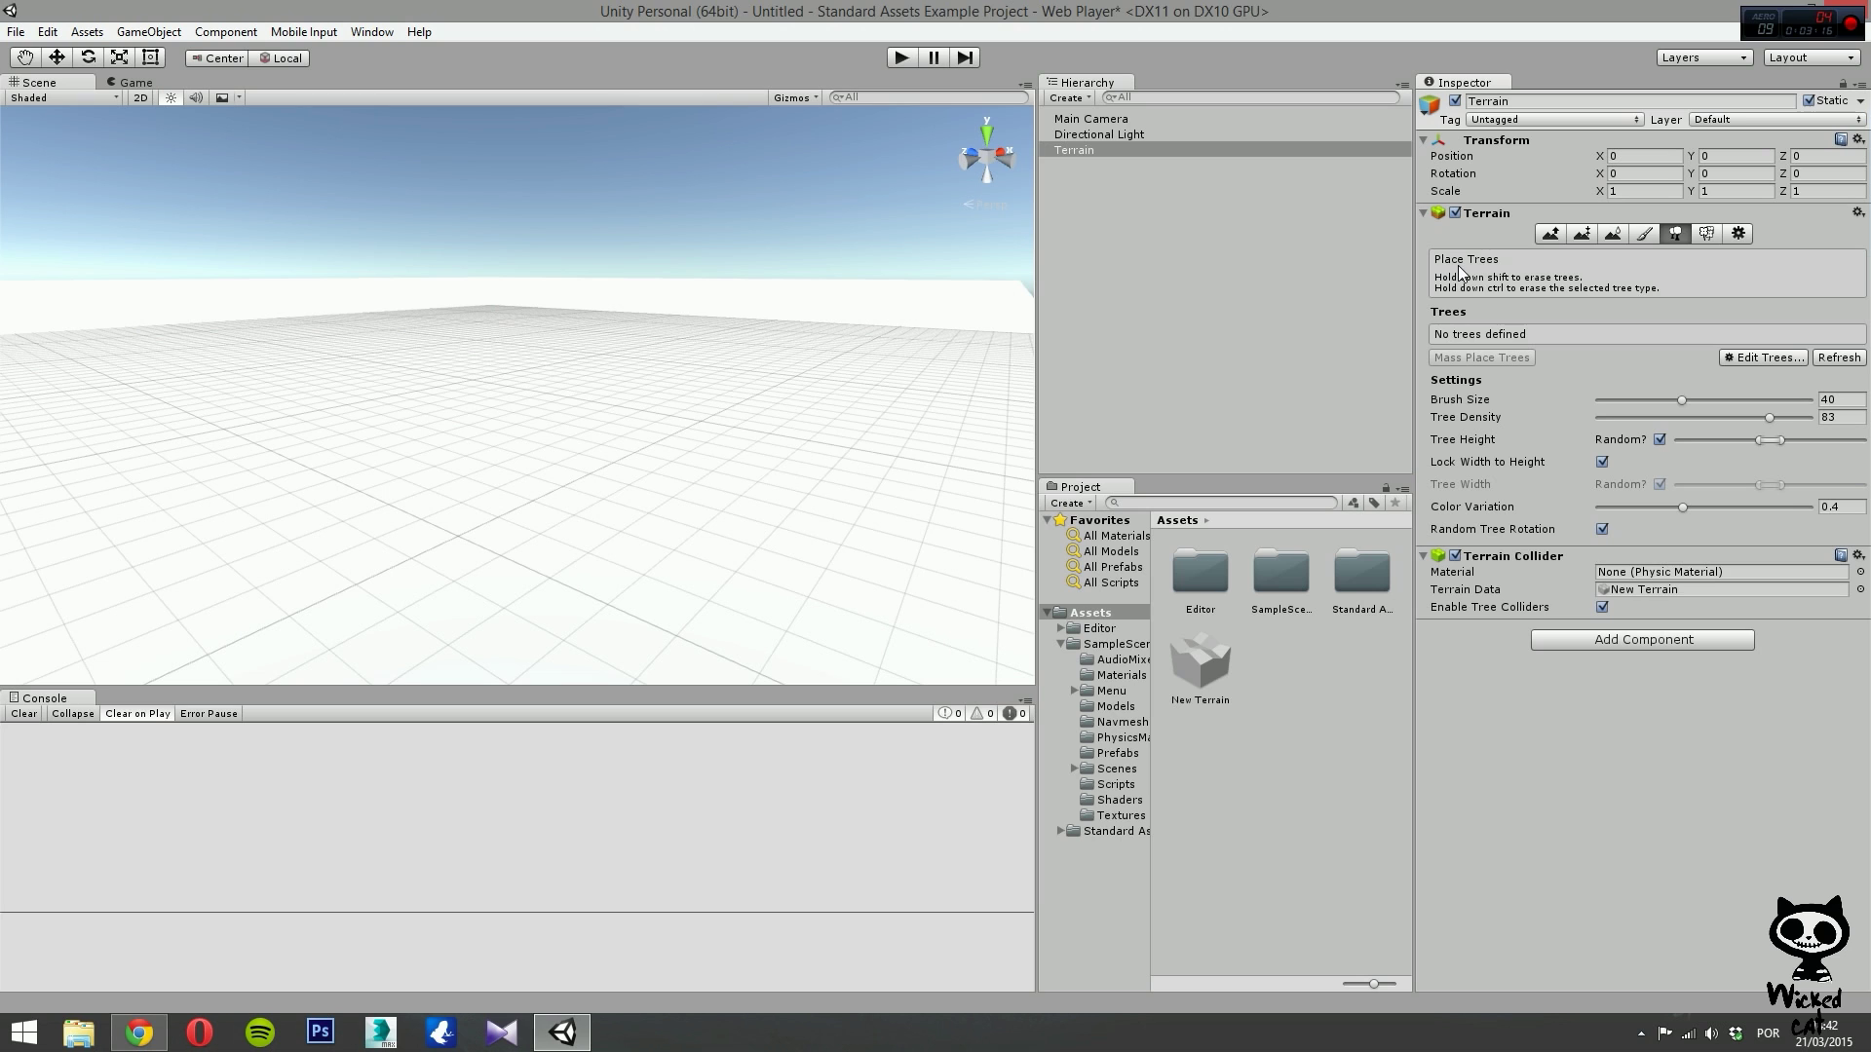
Step: Open the Terrain Settings, review them, and switch the base terrain's Draw option off and back on
{"action": "left_click", "coordinate": [1740, 234]}
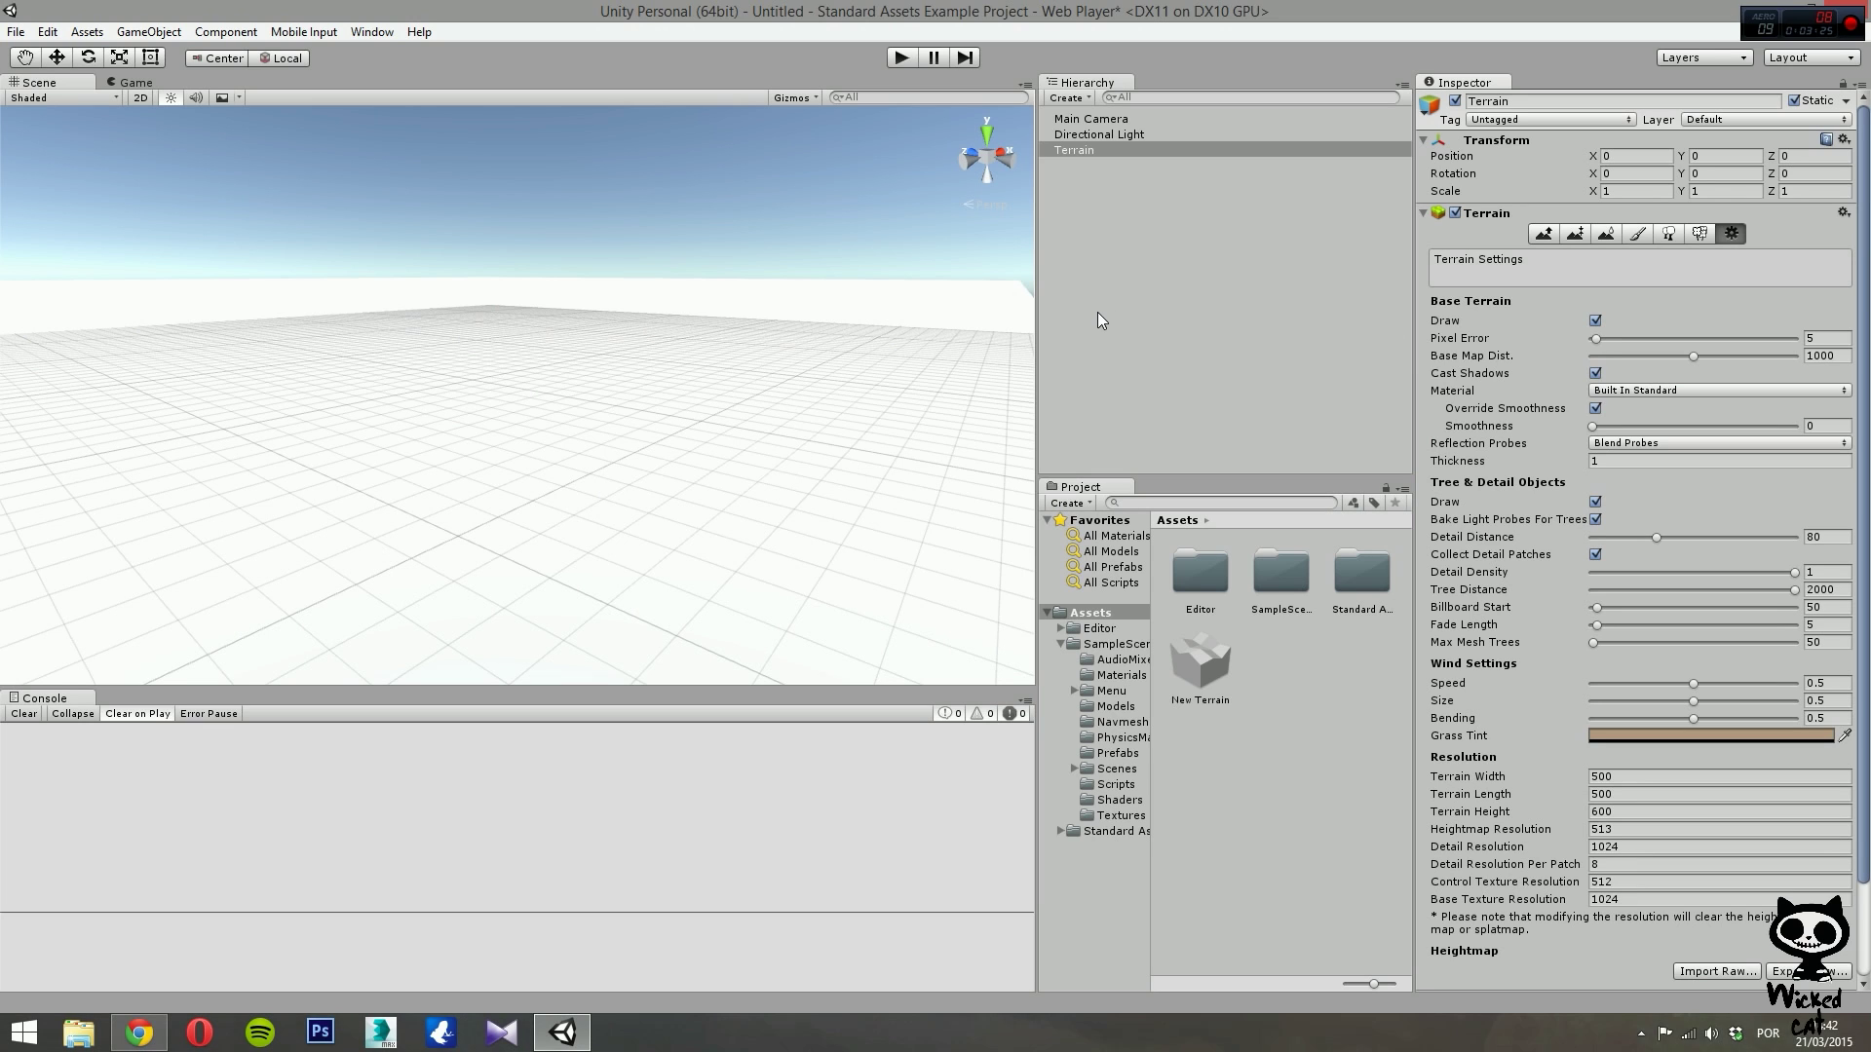
{"action": "right_click_drag", "start_coordinate": [817, 355], "coordinate": [653, 337]}
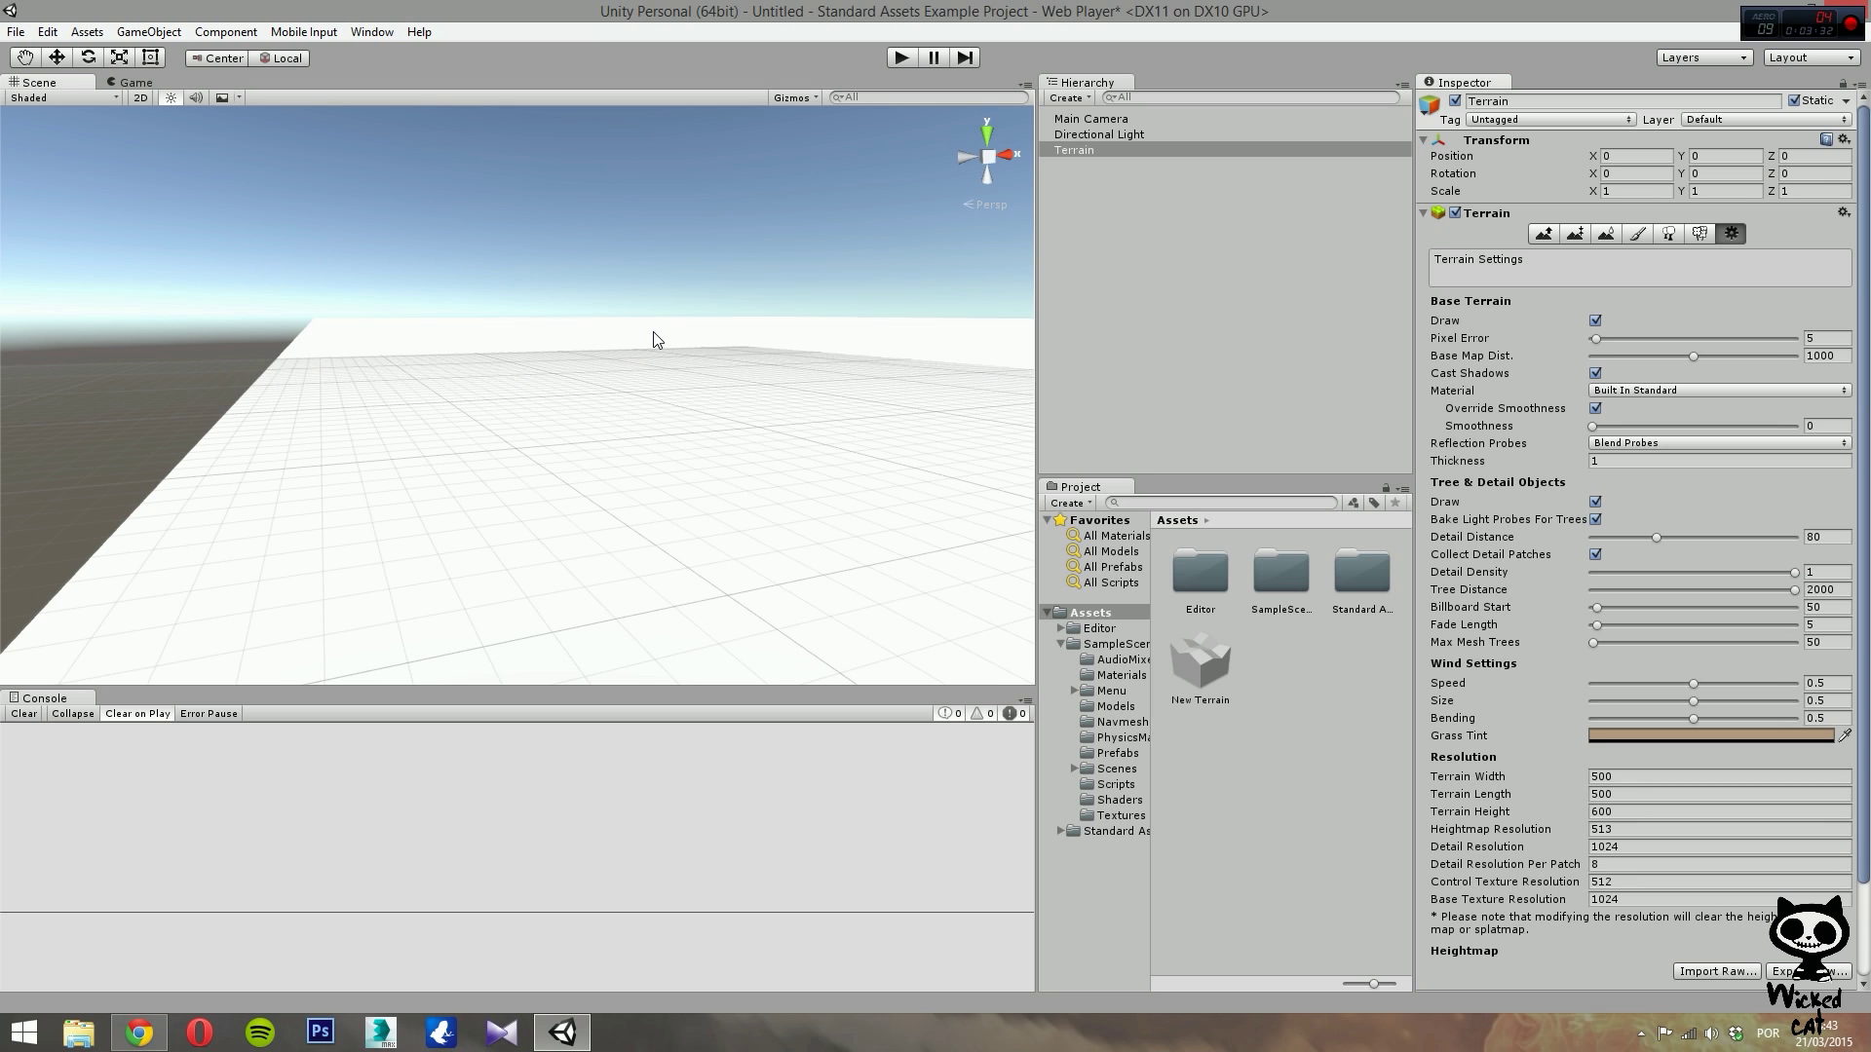
{"action": "right_click_drag", "start_coordinate": [680, 347], "coordinate": [754, 366]}
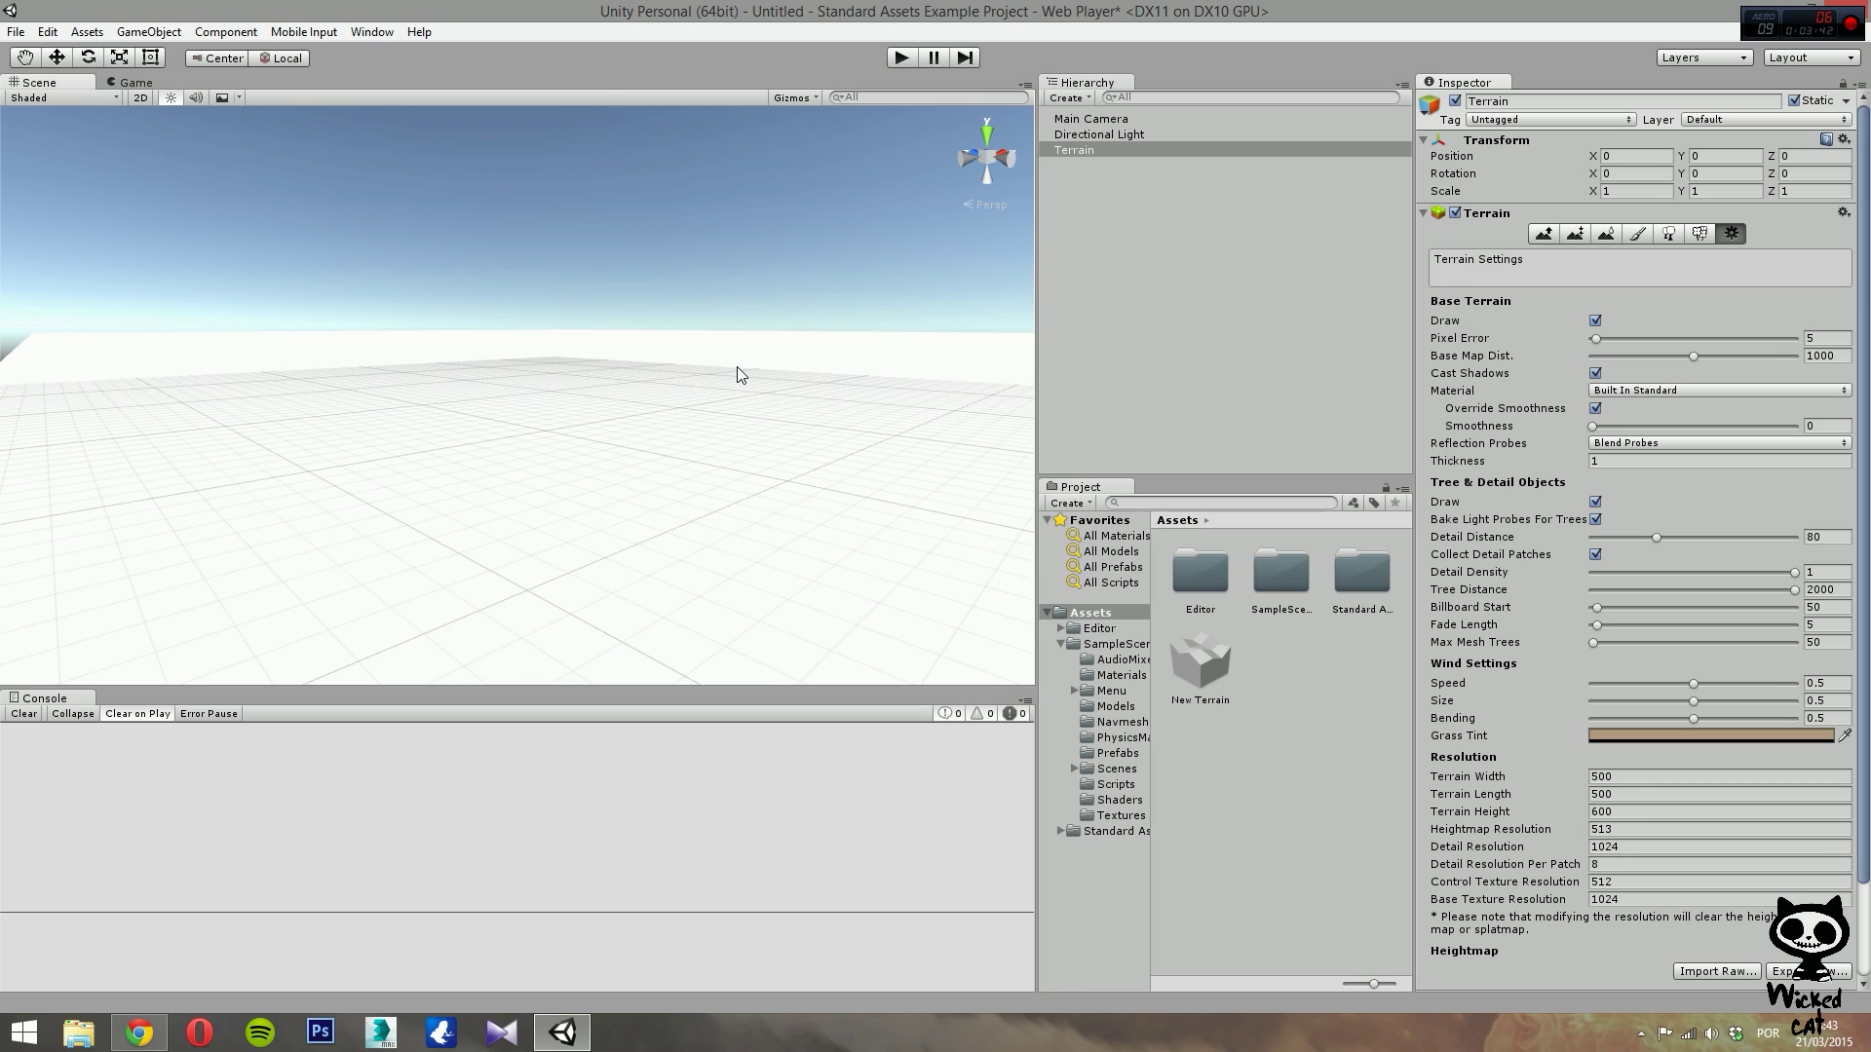
{"action": "right_click_drag", "start_coordinate": [531, 446], "coordinate": [736, 498]}
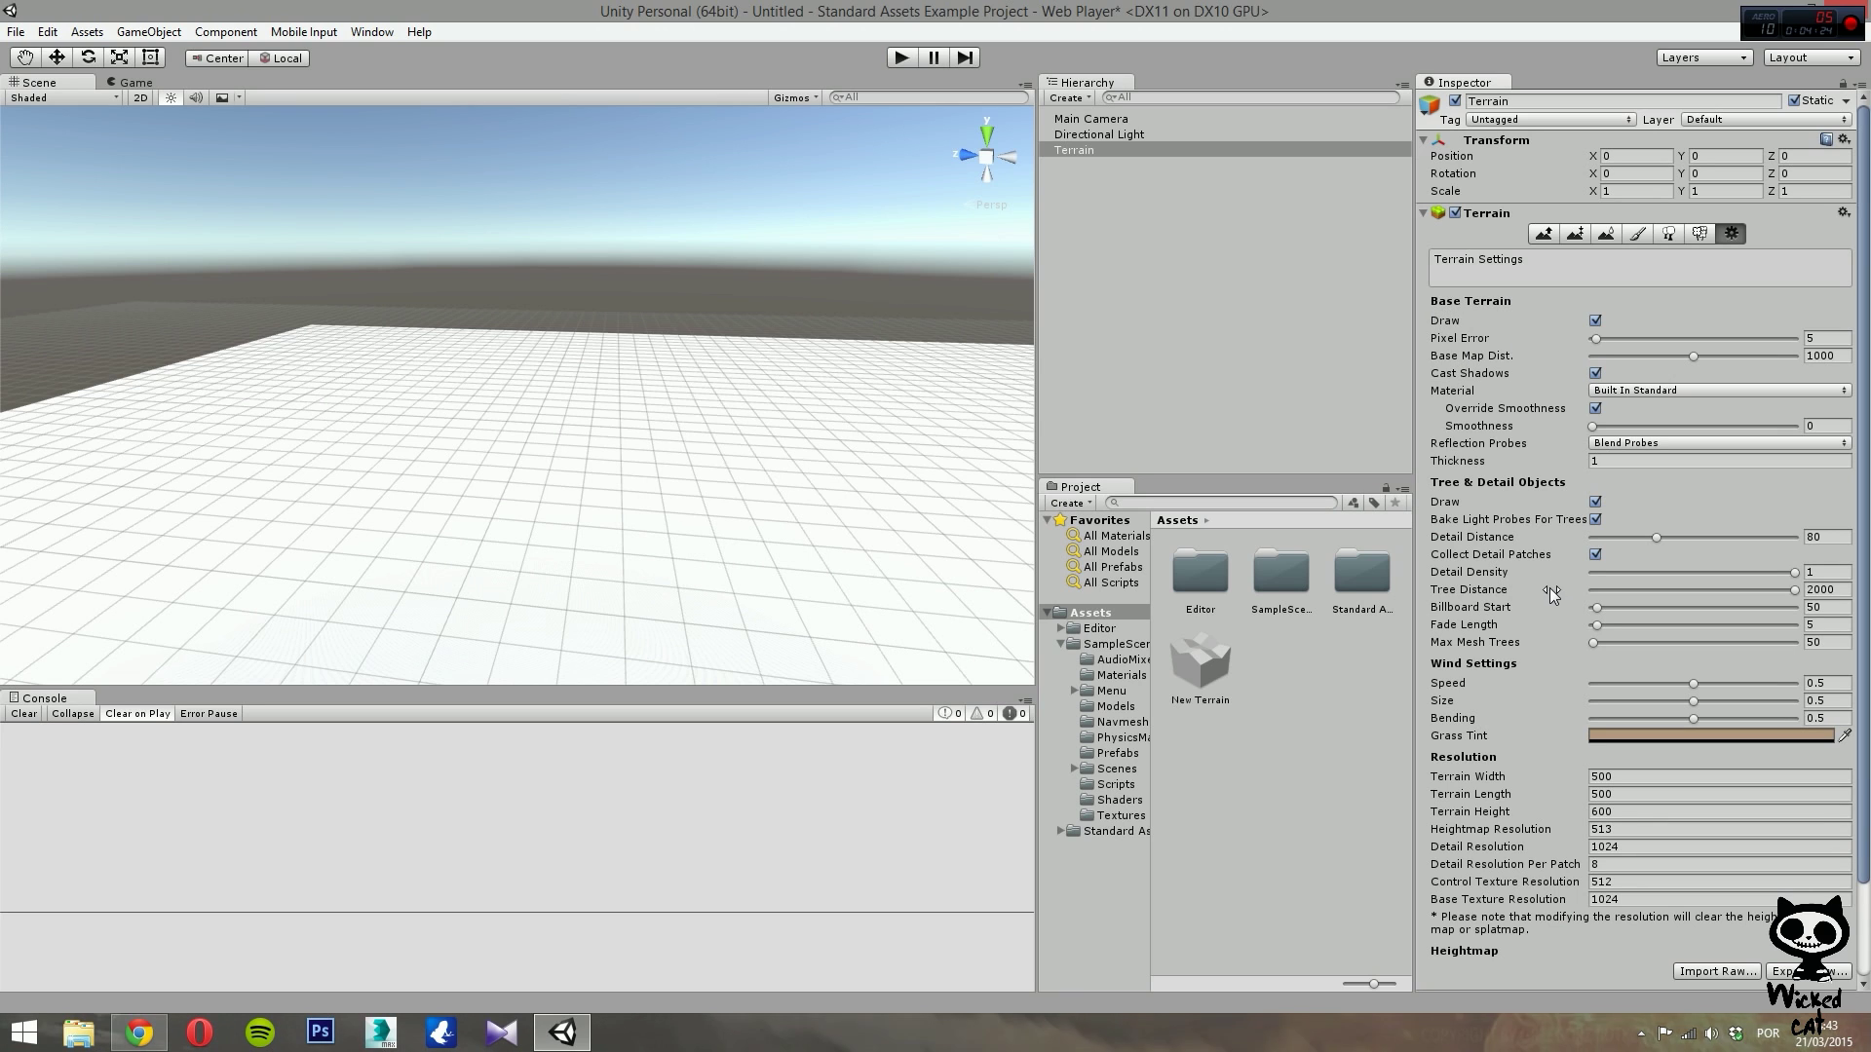
{"action": "left_click_drag", "start_coordinate": [1864, 422], "coordinate": [1868, 521]}
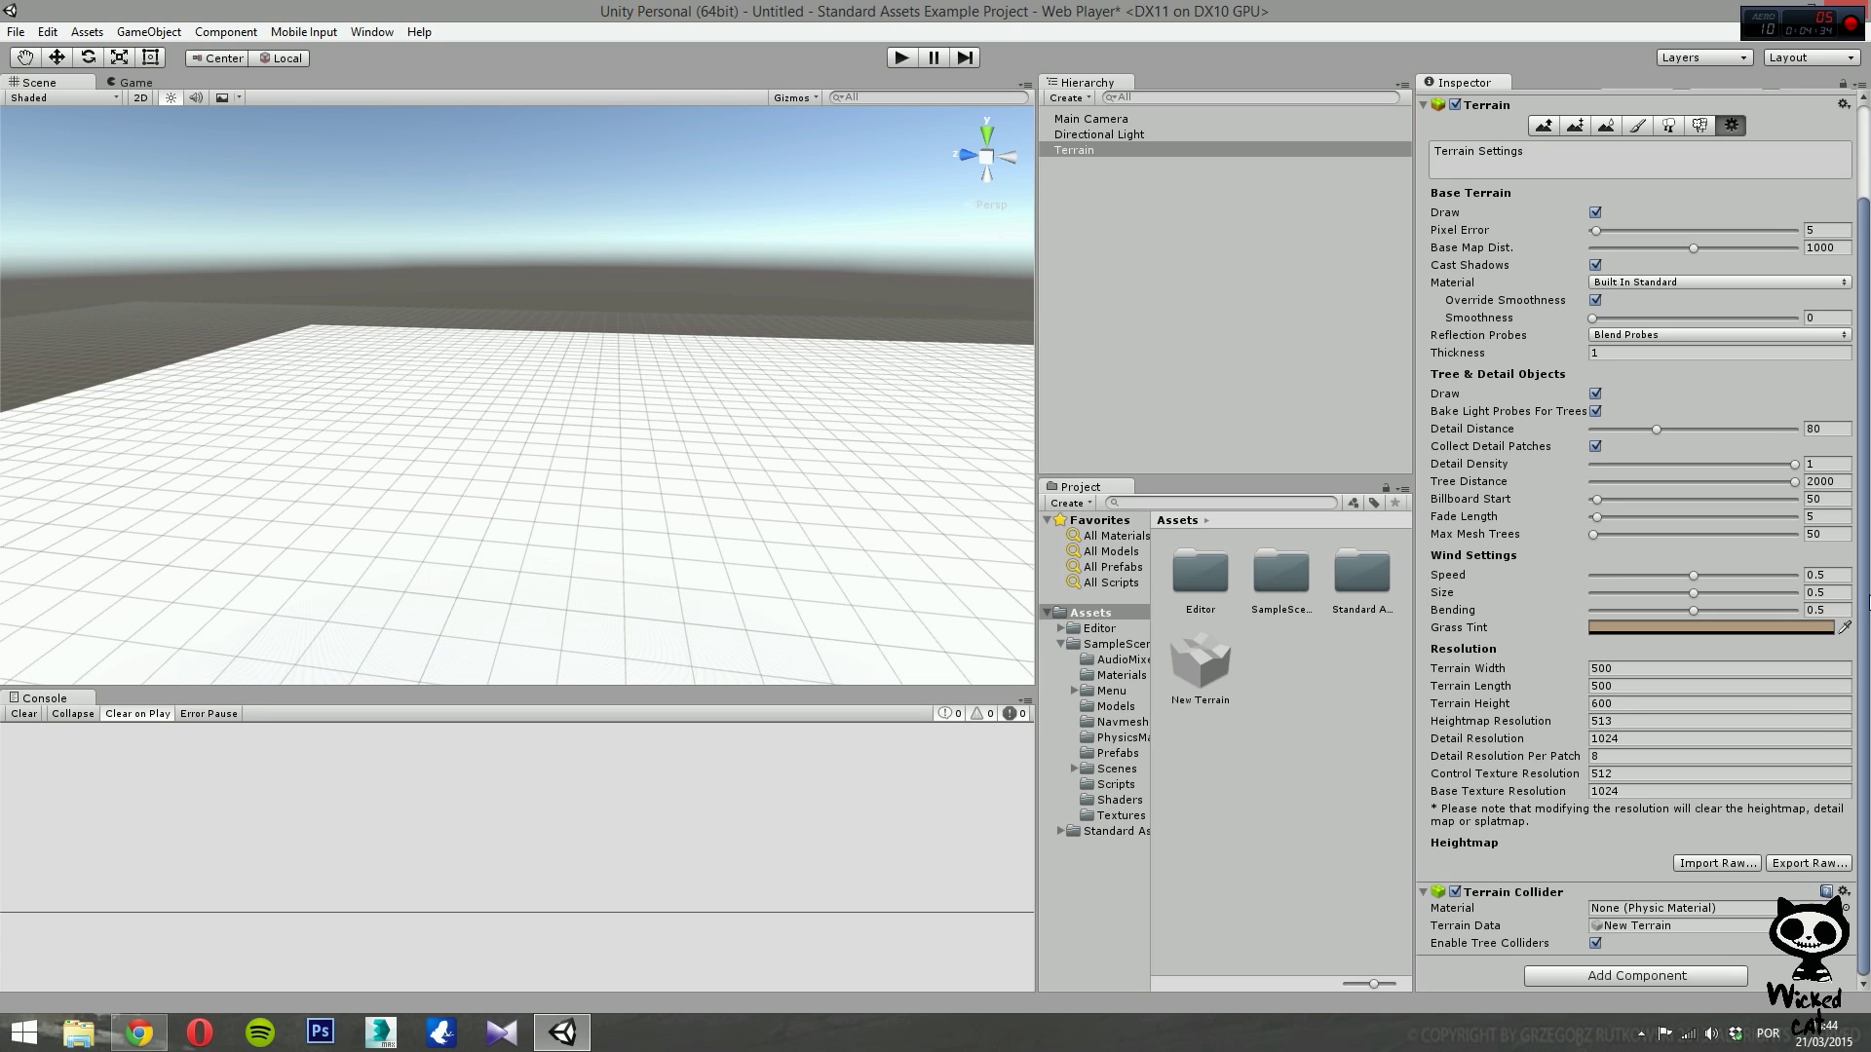
{"action": "scroll", "coordinate": [1525, 585], "scroll_direction": "up", "scroll_amount": 2}
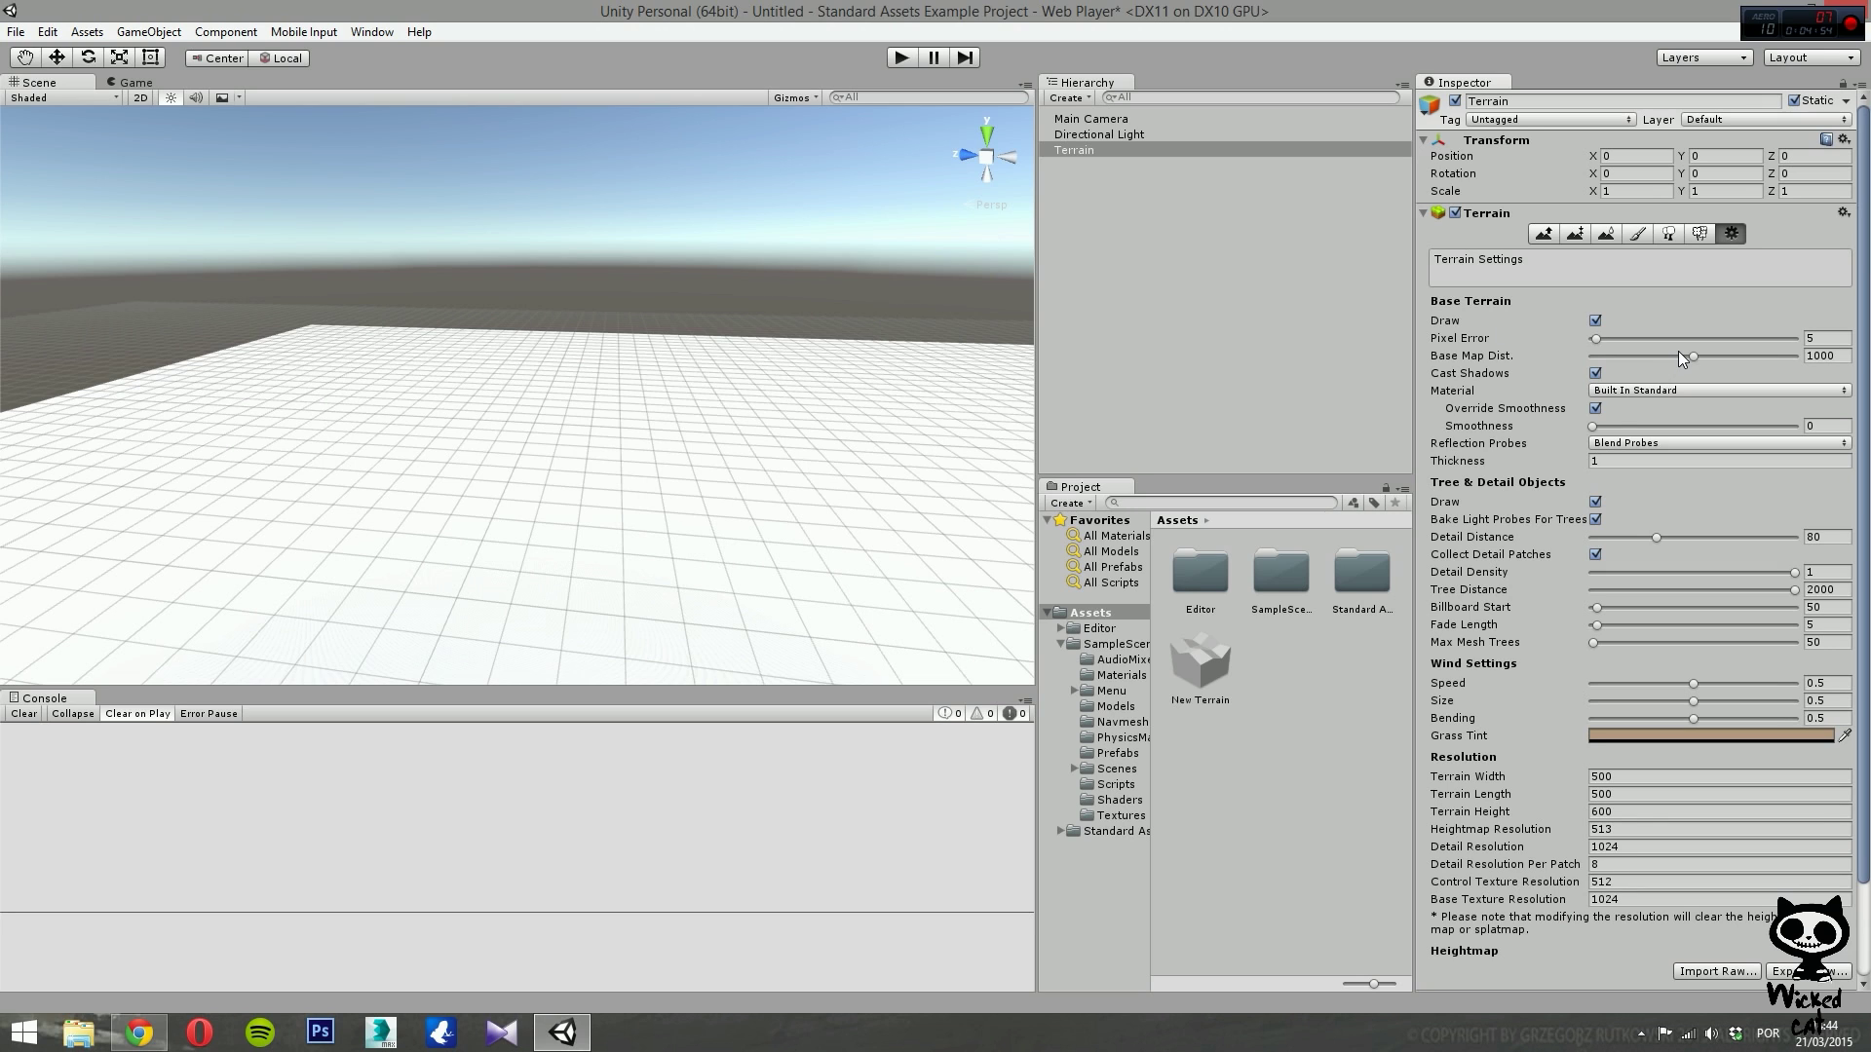
{"action": "left_click", "coordinate": [1596, 320]}
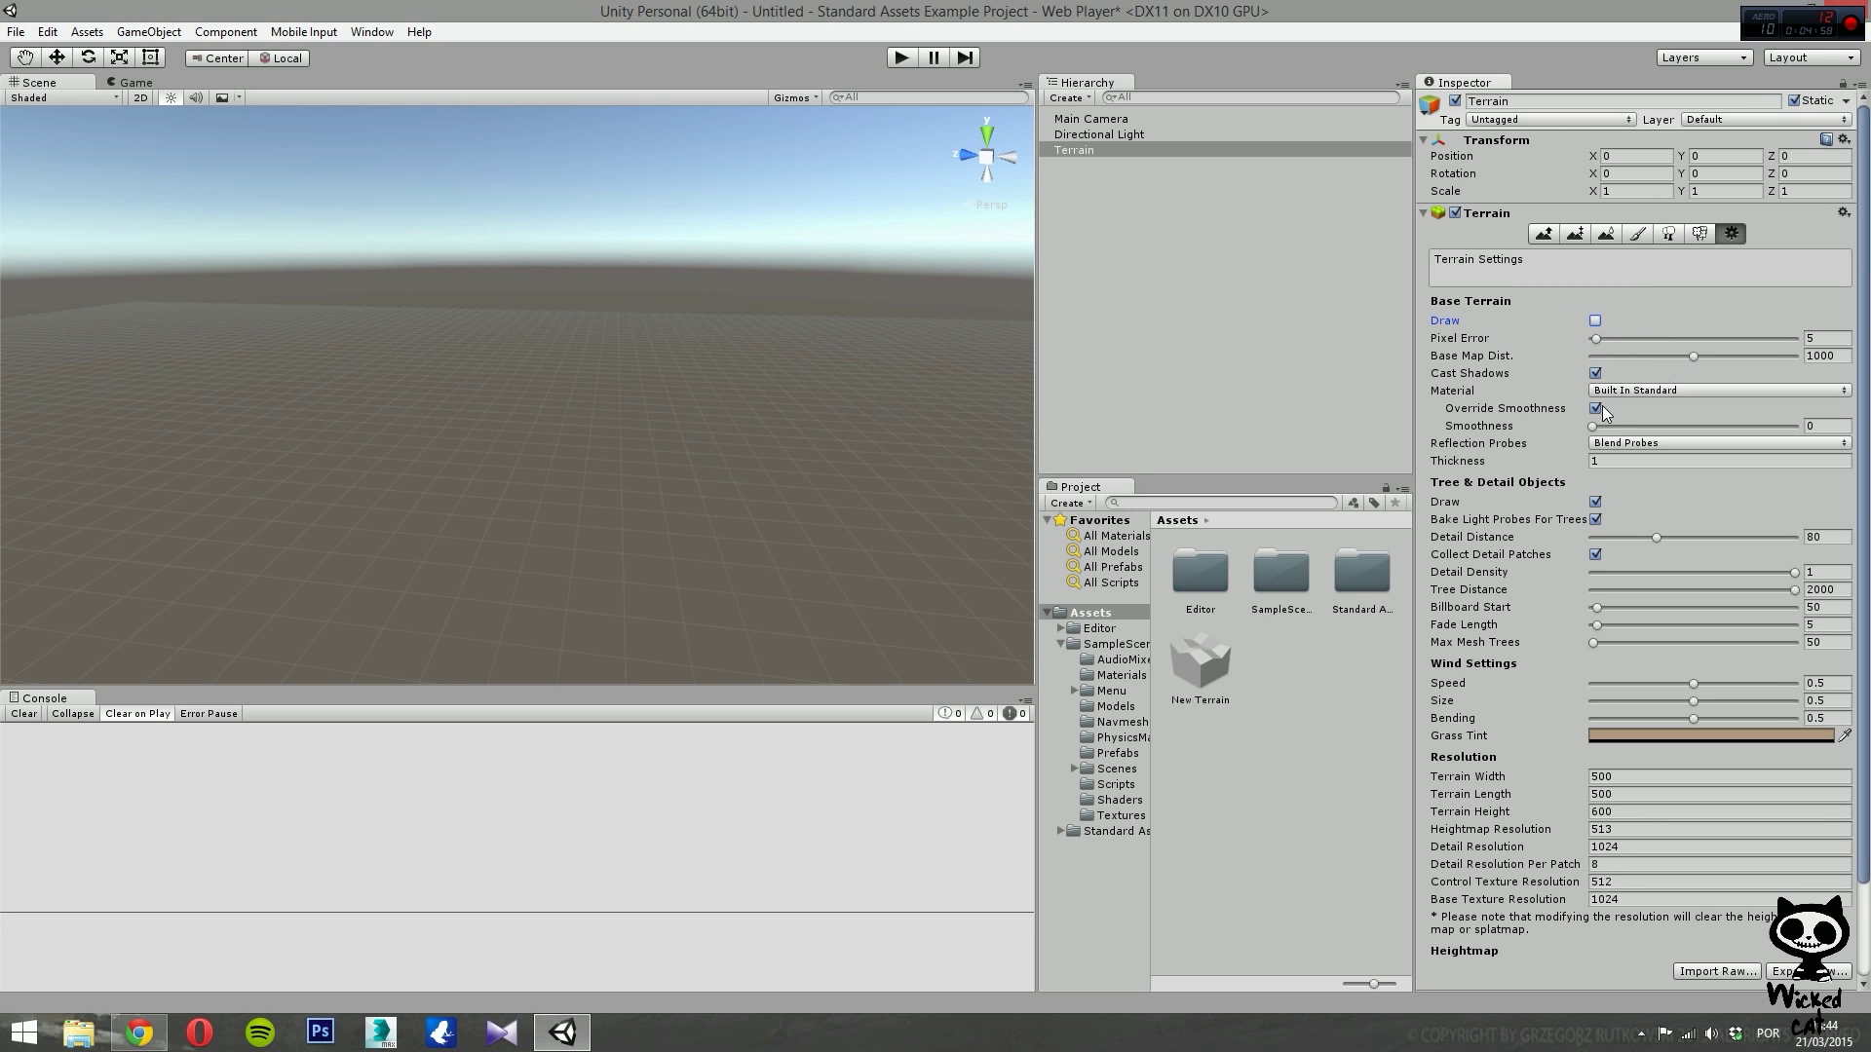
{"action": "left_click", "coordinate": [1596, 321]}
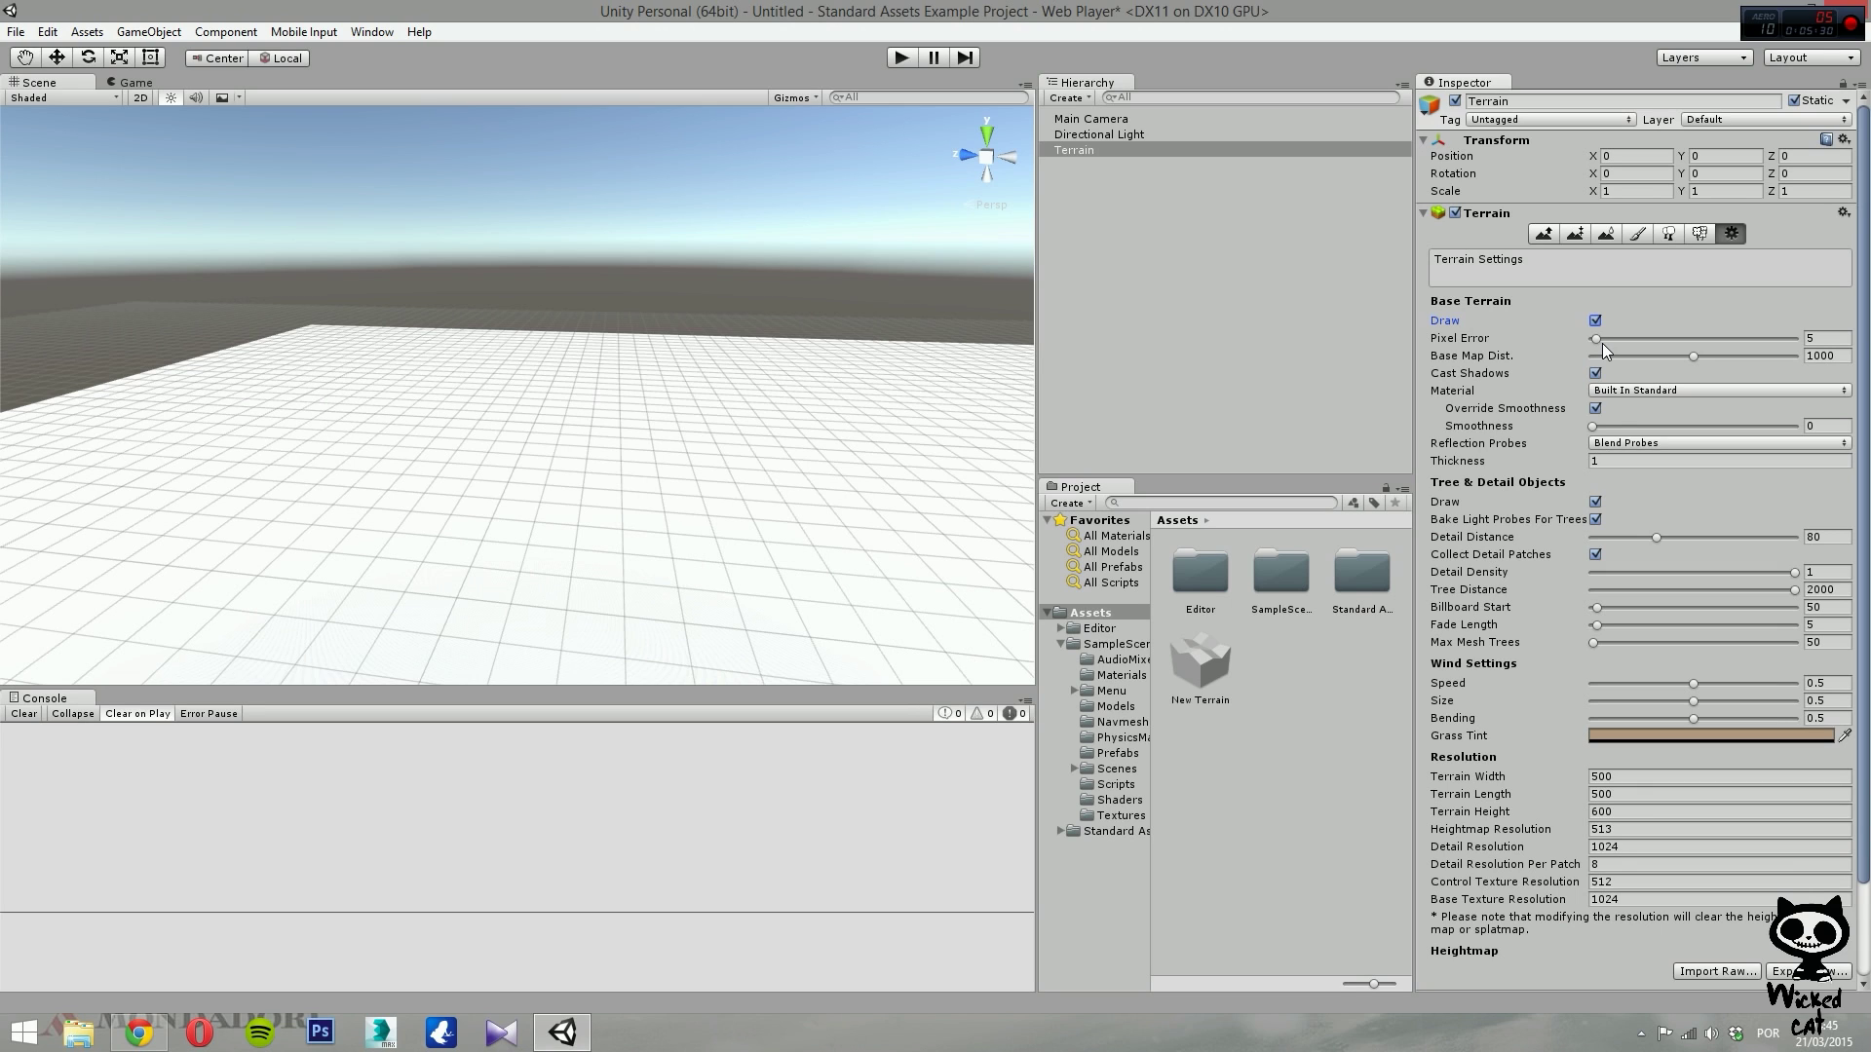
Step: Set the base terrain's Pixel Error to 9.8 and its Base Map Distance to 923
{"action": "mouse_move", "coordinate": [1598, 341]}
{"action": "left_mouse_down"}
{"action": "mouse_move", "coordinate": [1762, 333]}
{"action": "mouse_move", "coordinate": [1608, 341]}
{"action": "left_mouse_up"}
{"action": "left_click", "coordinate": [1825, 336]}
{"action": "left_click_drag", "start_coordinate": [1600, 337], "coordinate": [1773, 337]}
{"action": "left_click_drag", "start_coordinate": [1771, 337], "coordinate": [1599, 337]}
{"action": "mouse_move", "coordinate": [1696, 359]}
{"action": "left_mouse_down"}
{"action": "mouse_move", "coordinate": [1754, 353]}
{"action": "mouse_move", "coordinate": [1633, 351]}
{"action": "mouse_move", "coordinate": [1710, 357]}
{"action": "mouse_move", "coordinate": [1690, 360]}
{"action": "left_mouse_up"}
{"action": "left_click", "coordinate": [1832, 357]}
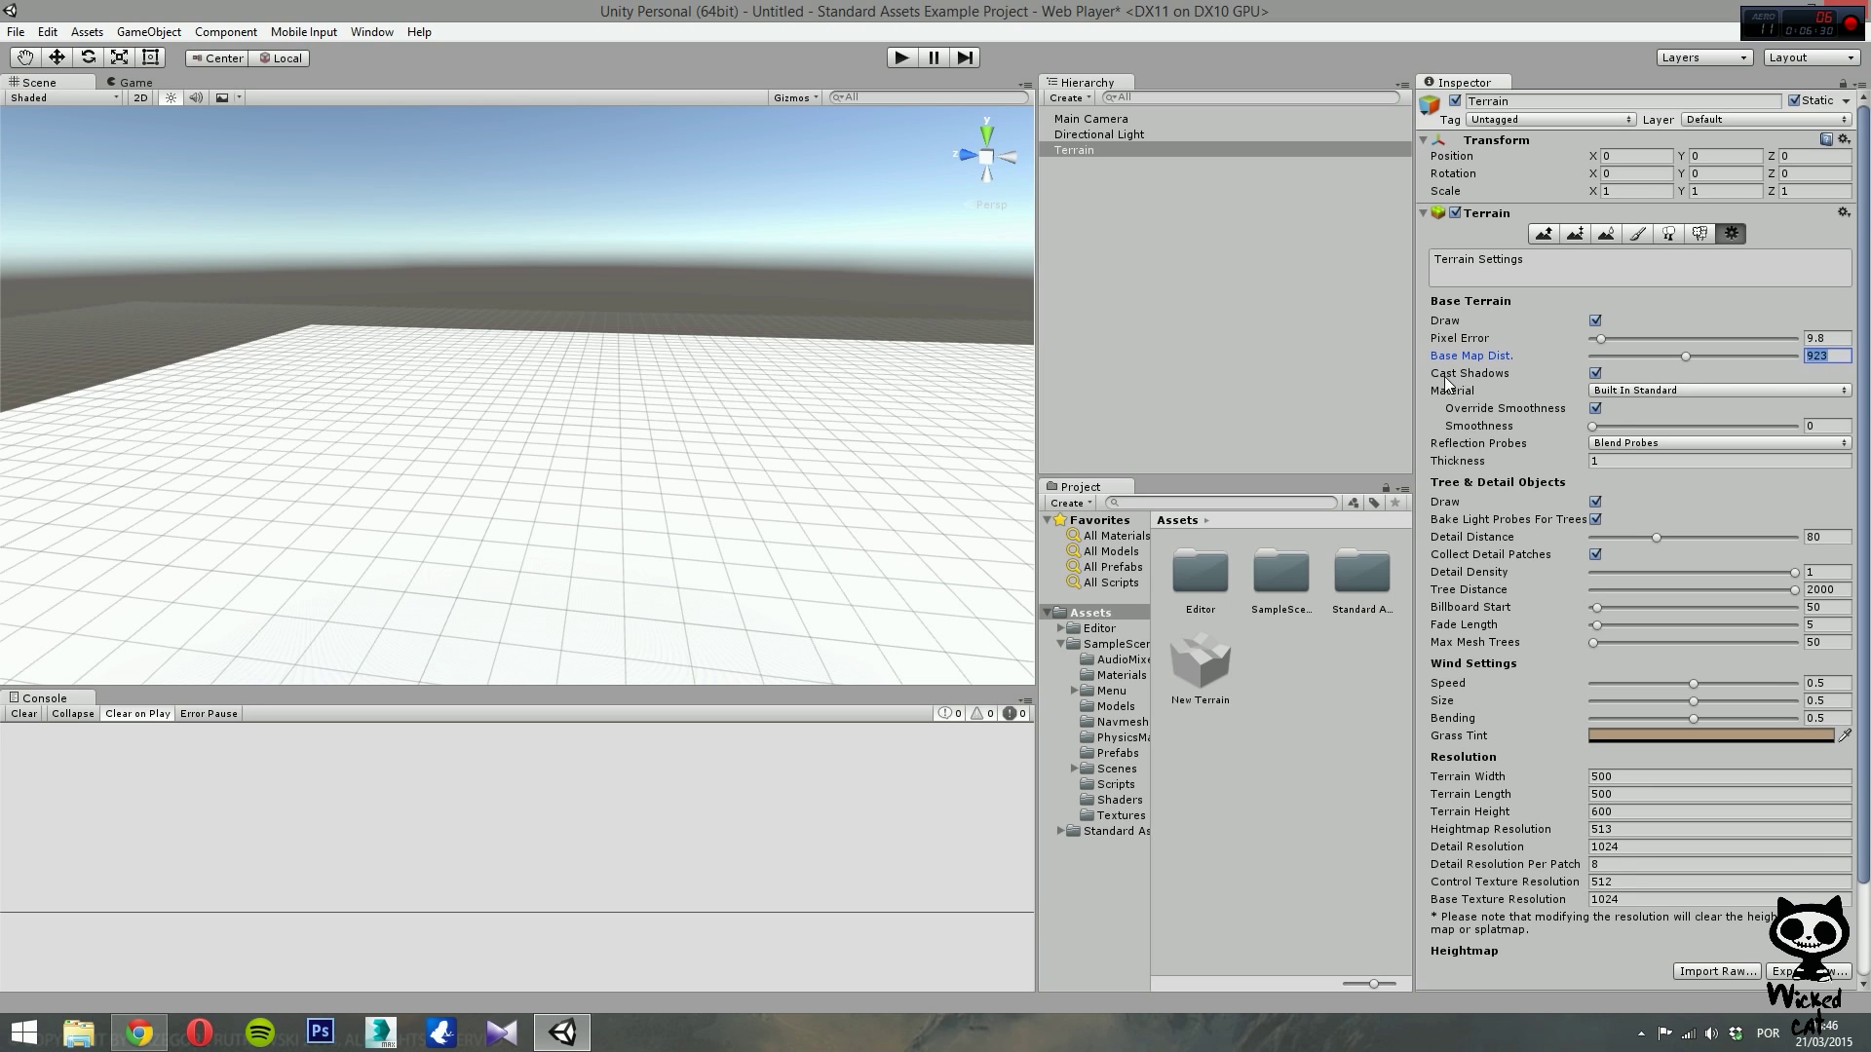
Step: Toggle the base terrain's Cast Shadows option off and back on to compare its effect
{"action": "left_click", "coordinate": [1596, 374]}
{"action": "right_click_drag", "start_coordinate": [777, 435], "coordinate": [993, 459]}
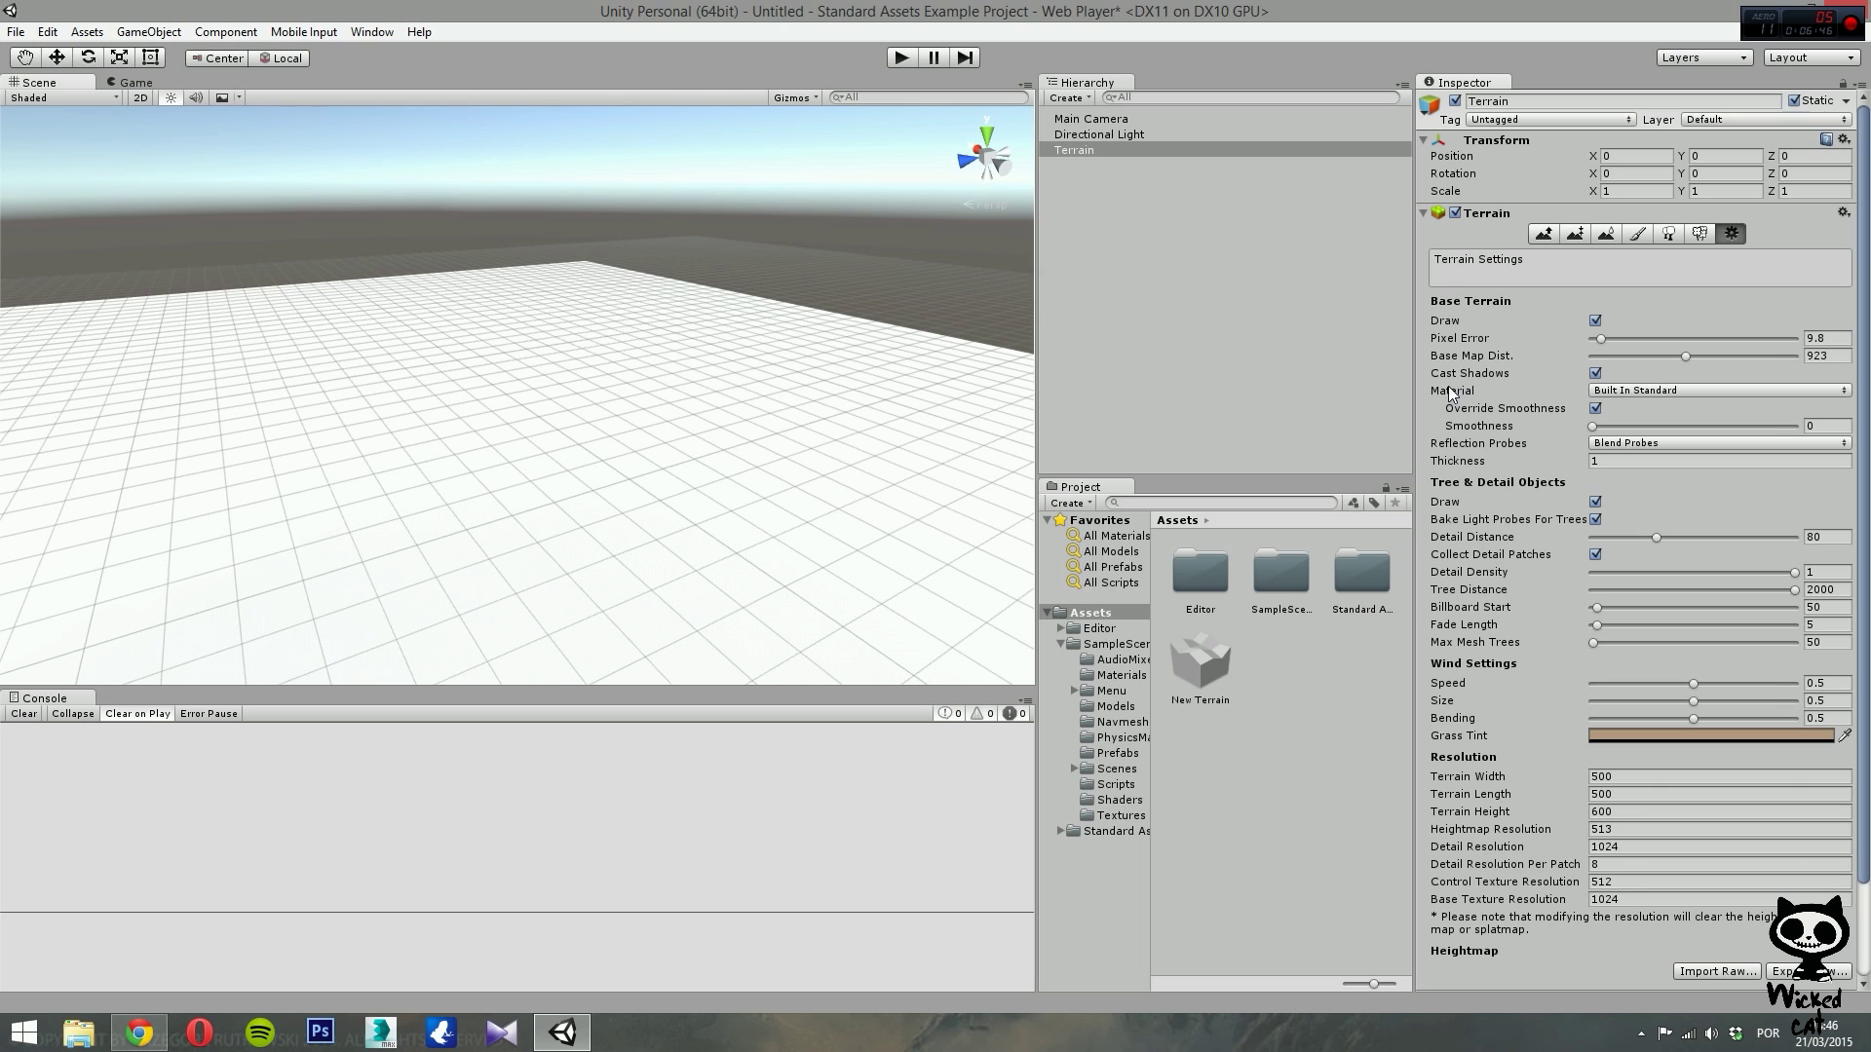
{"action": "left_click", "coordinate": [1597, 375]}
{"action": "left_click", "coordinate": [1596, 373]}
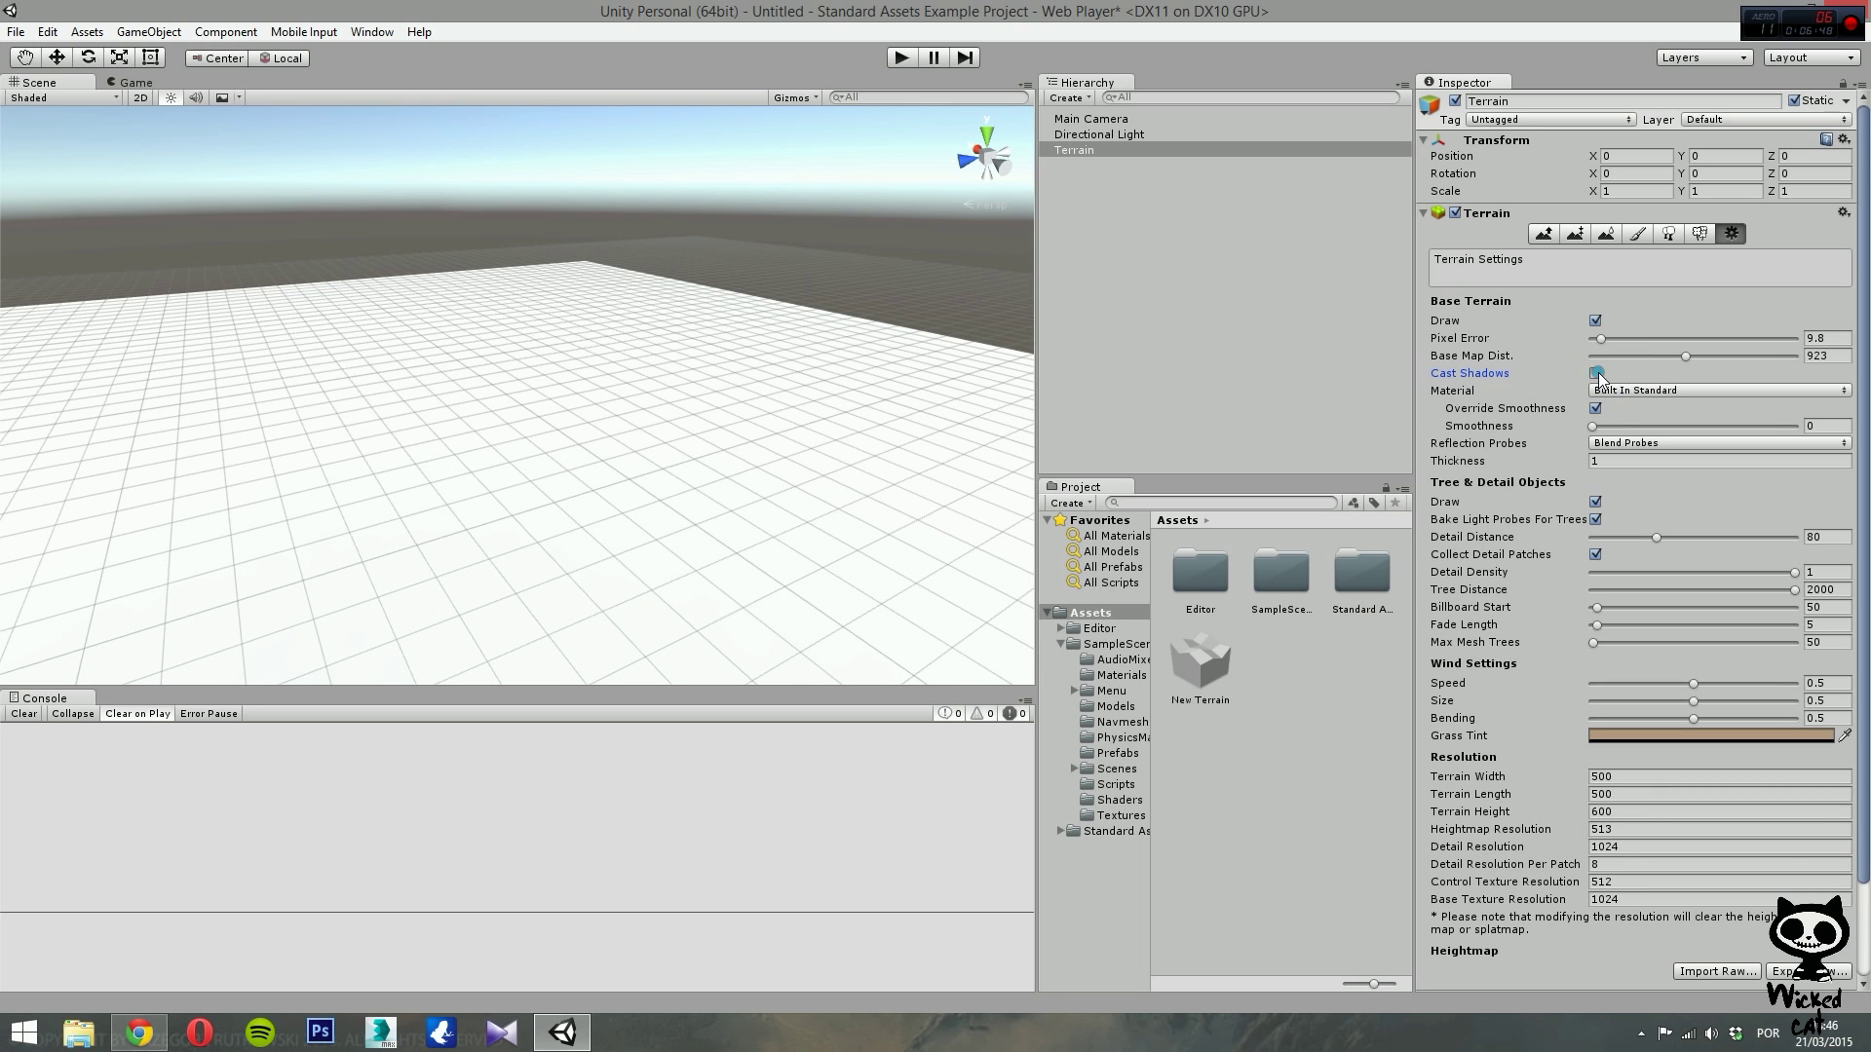
Step: Review the base terrain's Material choices and keep Built In Standard selected
{"action": "mouse_move", "coordinate": [1502, 408]}
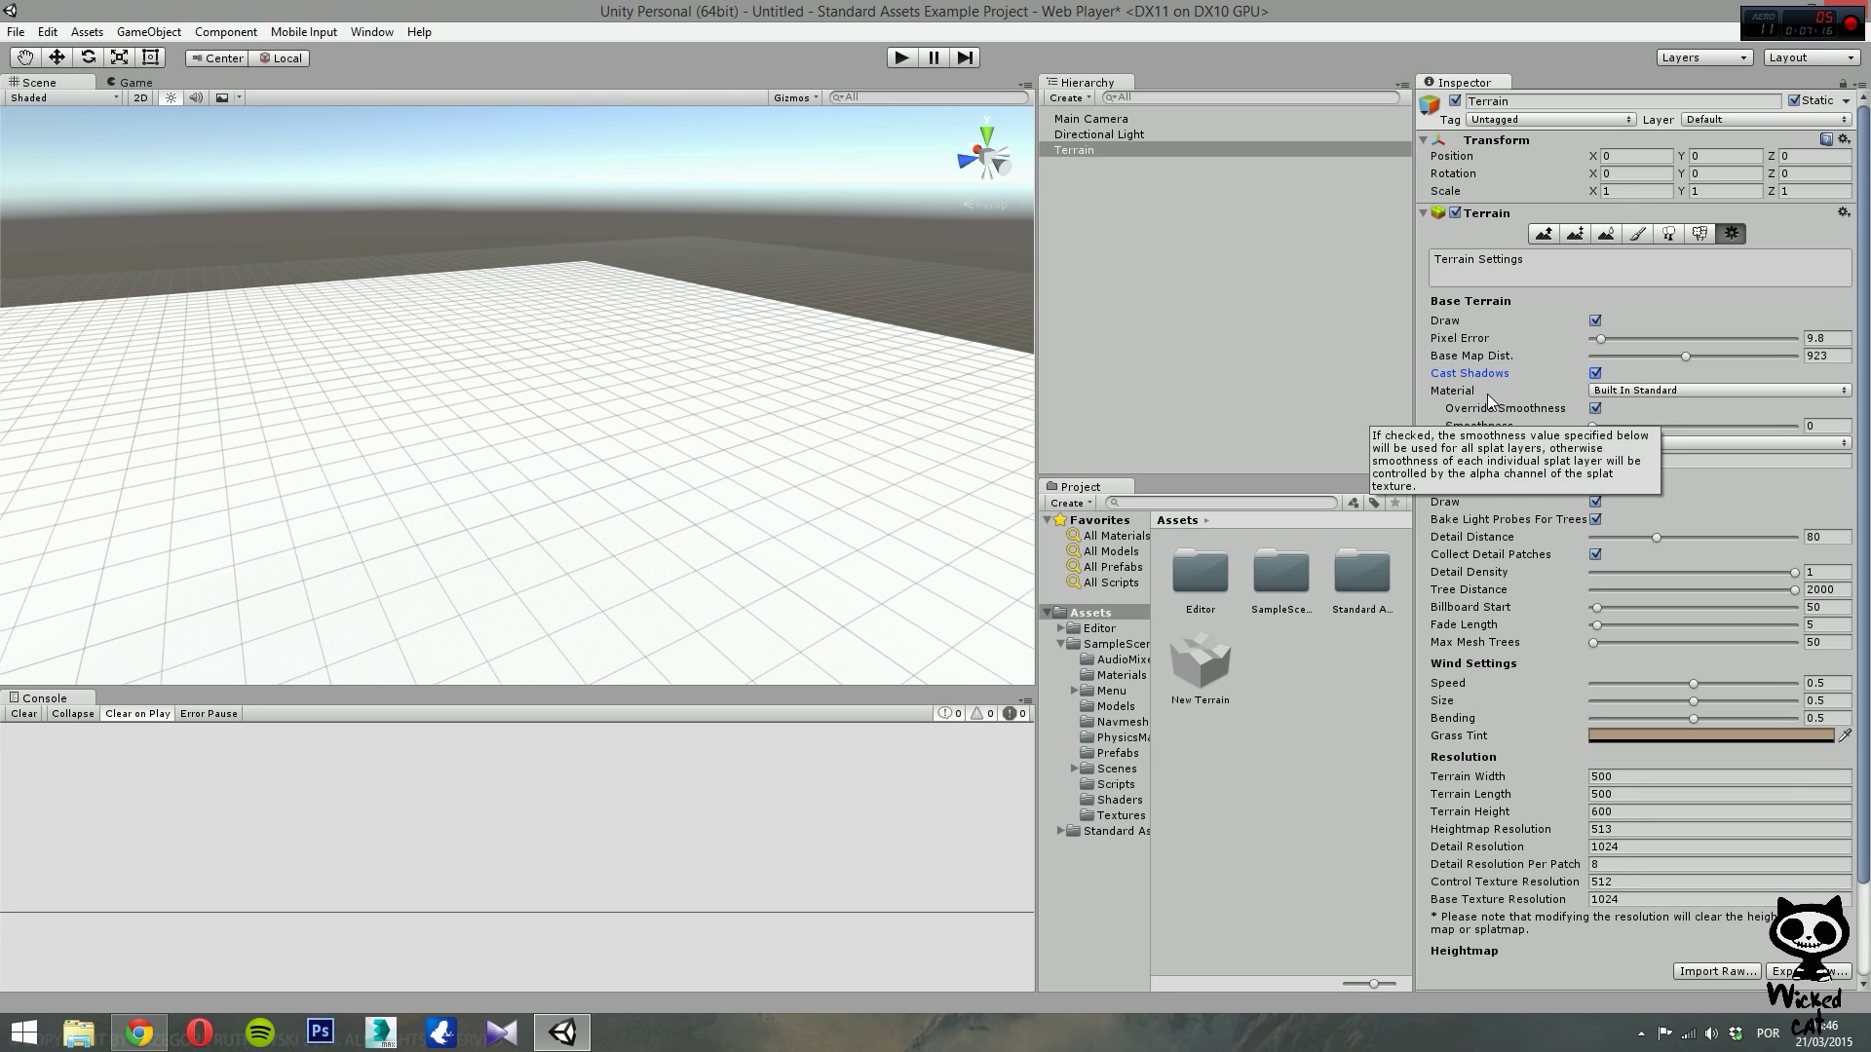
{"action": "left_click", "coordinate": [1670, 388]}
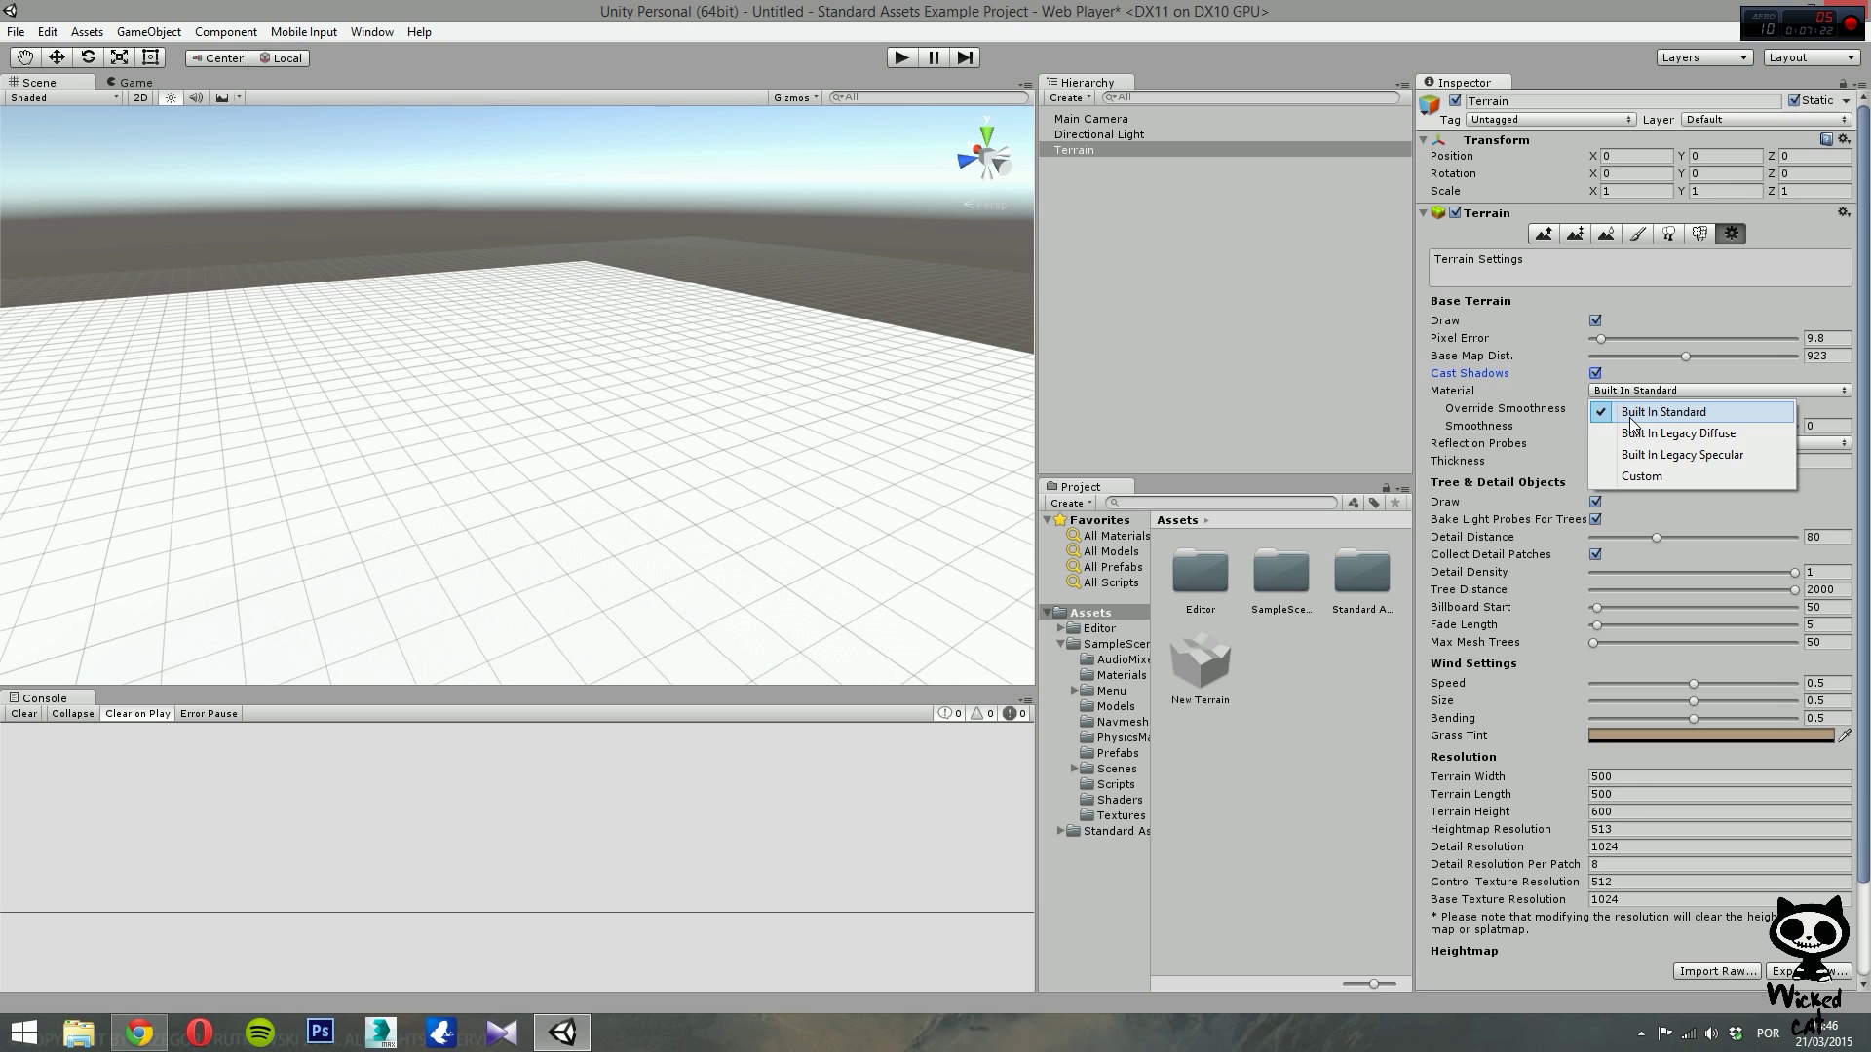
{"action": "left_click", "coordinate": [1705, 417]}
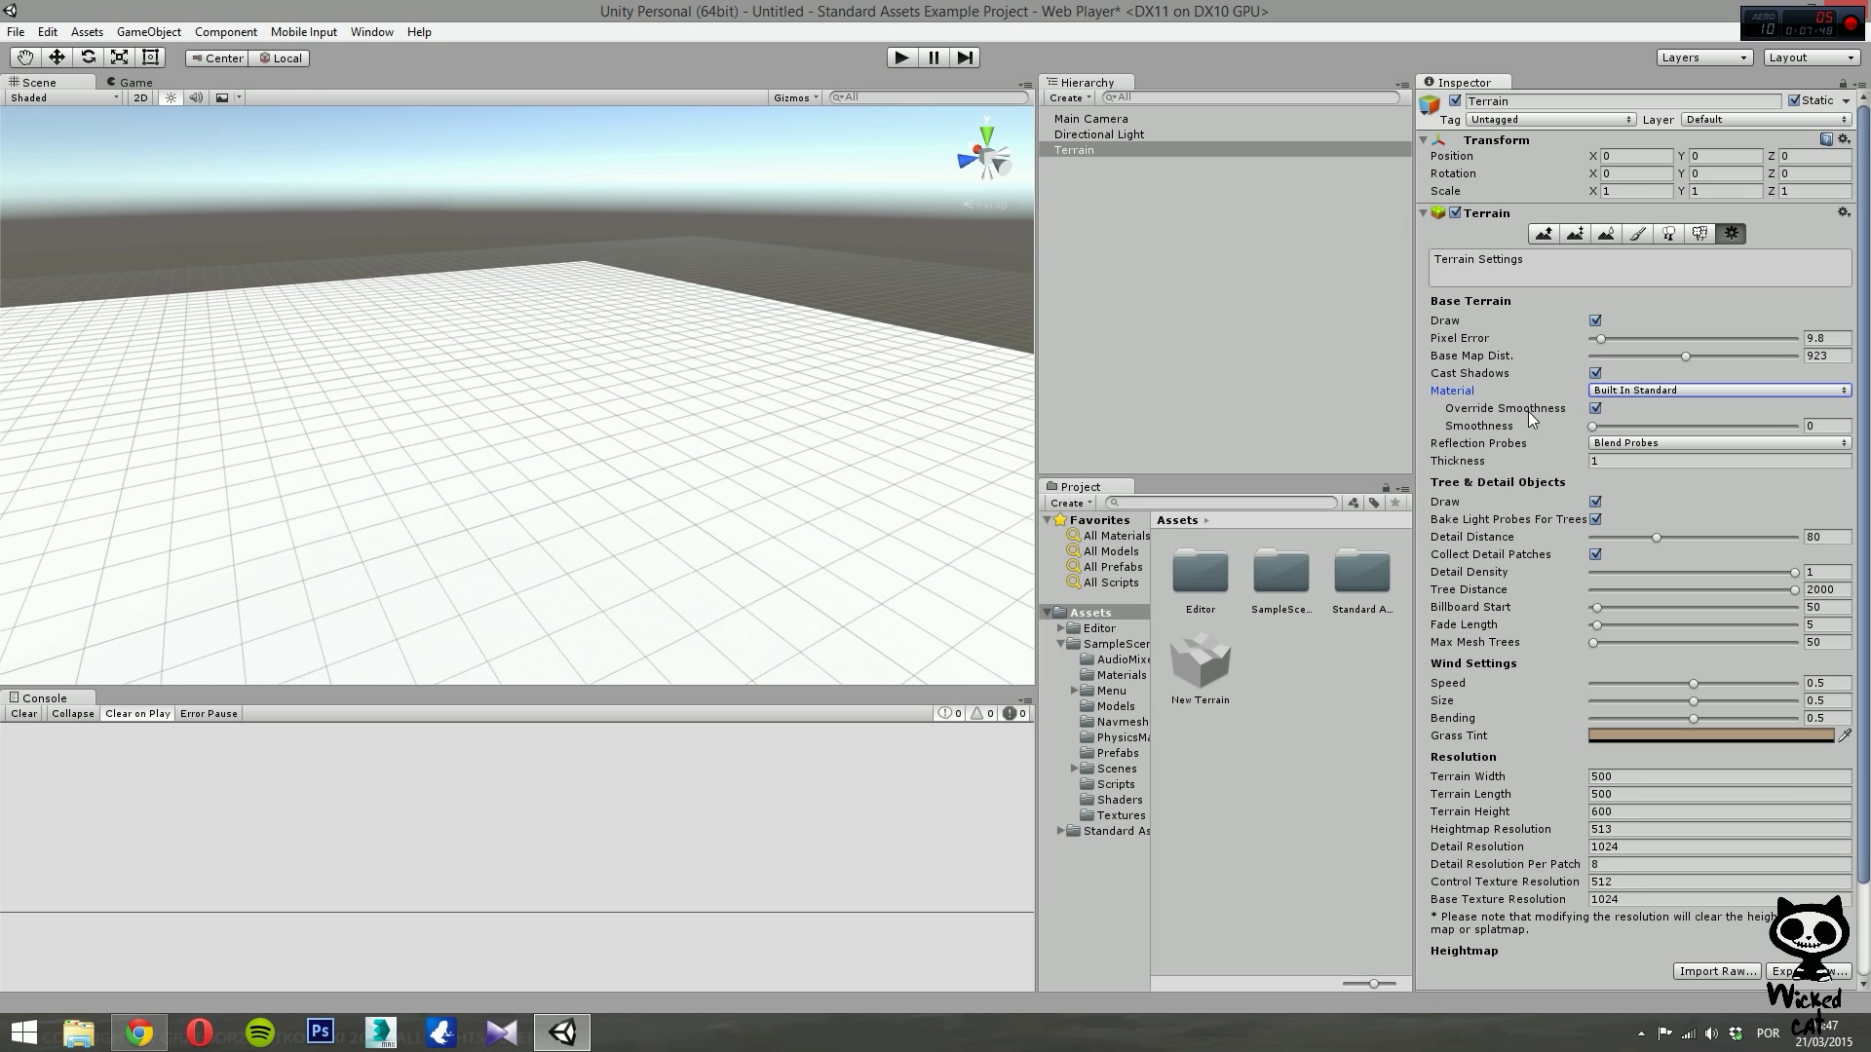
Step: Switch the terrain material's Override Smoothness off and back on, and set its Smoothness to 0.019
{"action": "left_click", "coordinate": [1594, 409]}
{"action": "left_click", "coordinate": [1595, 409]}
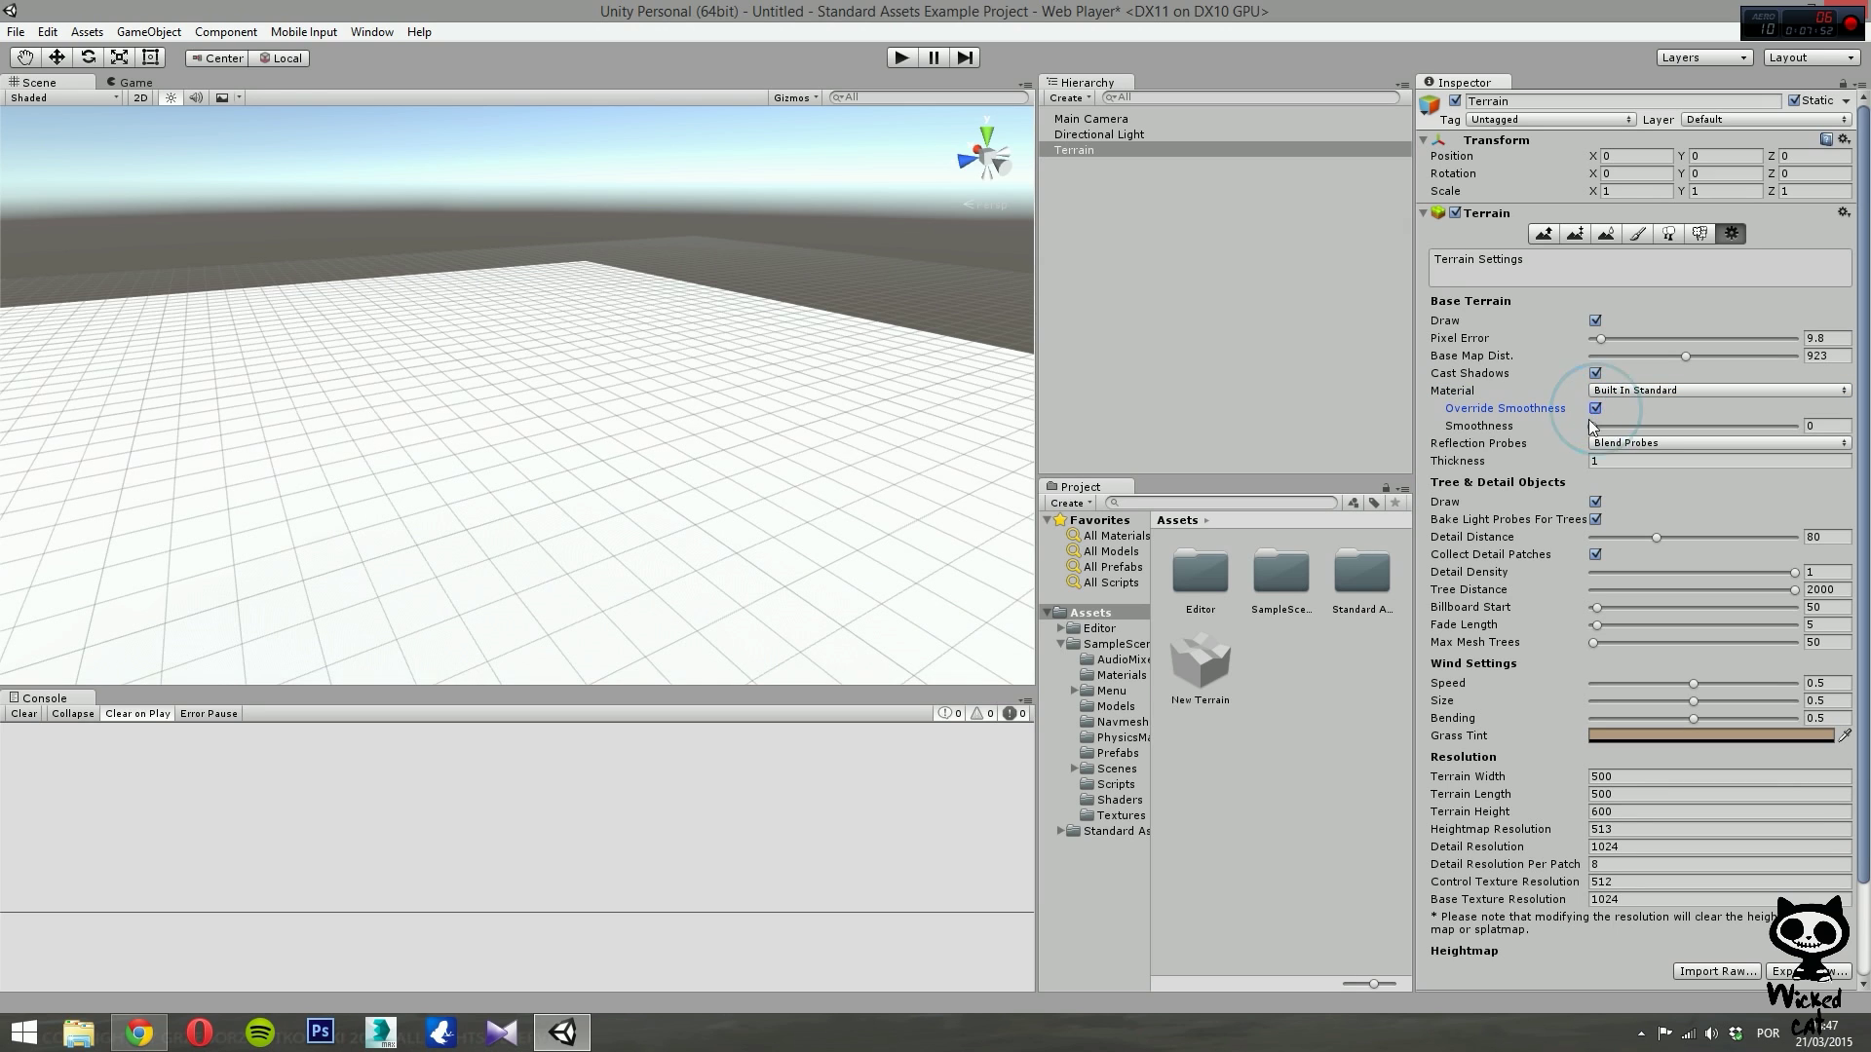
{"action": "left_click_drag", "start_coordinate": [1593, 428], "coordinate": [1537, 427]}
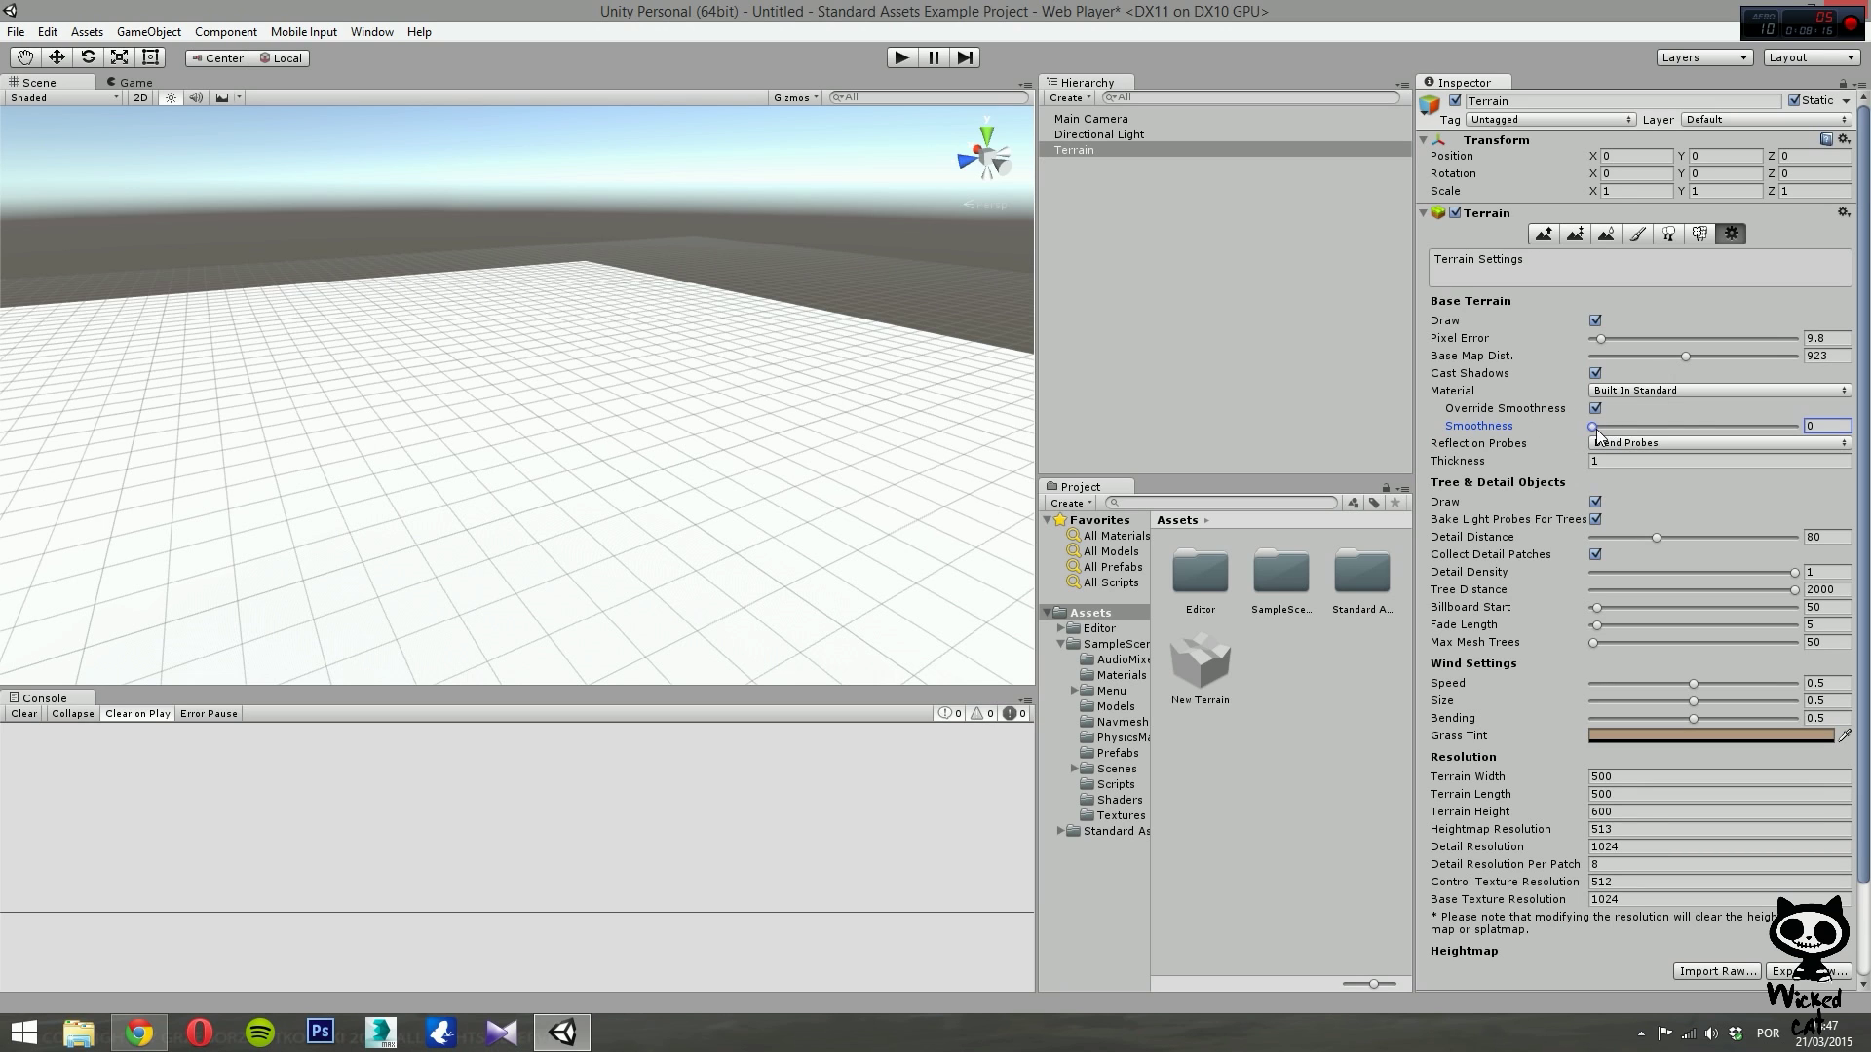
{"action": "mouse_move", "coordinate": [1592, 426]}
{"action": "left_mouse_down"}
{"action": "mouse_move", "coordinate": [1787, 435]}
{"action": "mouse_move", "coordinate": [1596, 436]}
{"action": "left_mouse_up"}
Step: Try the Built In Legacy Diffuse and Built In Legacy Specular materials on the base terrain to compare their settings
{"action": "left_click", "coordinate": [1658, 391]}
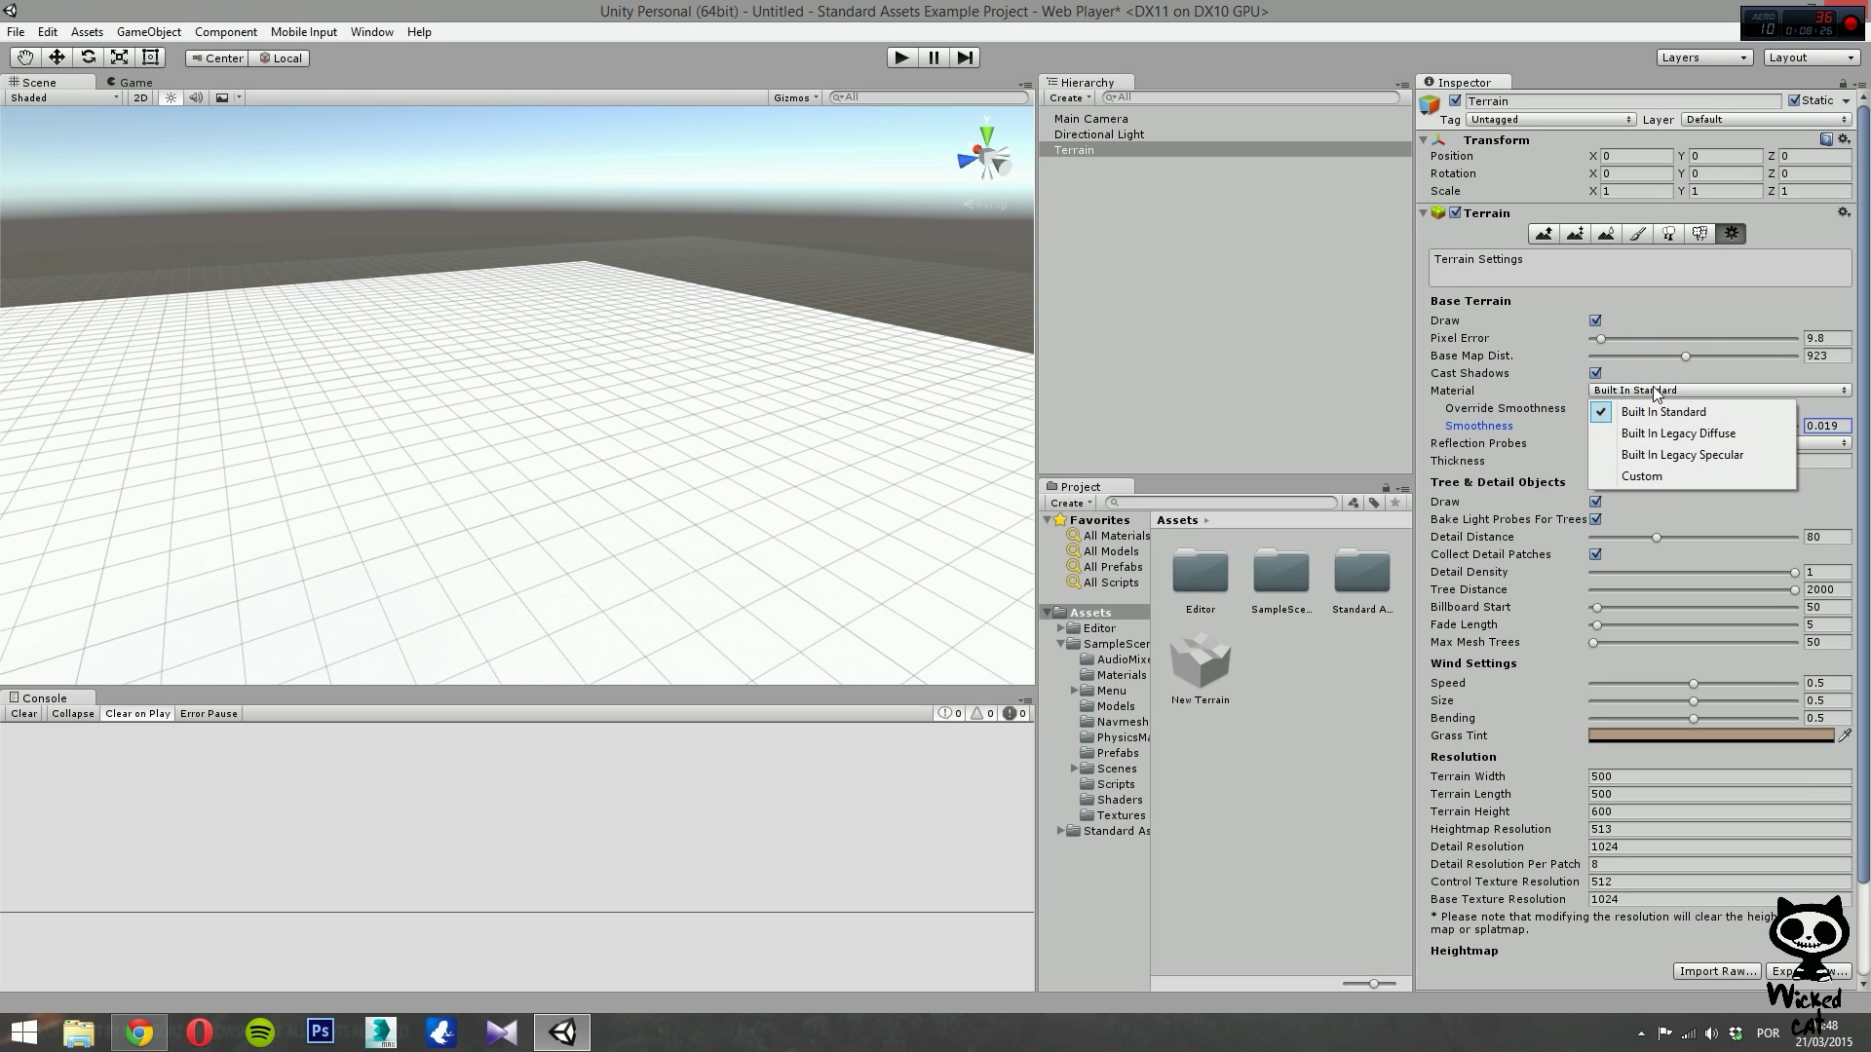
{"action": "left_click", "coordinate": [1664, 438]}
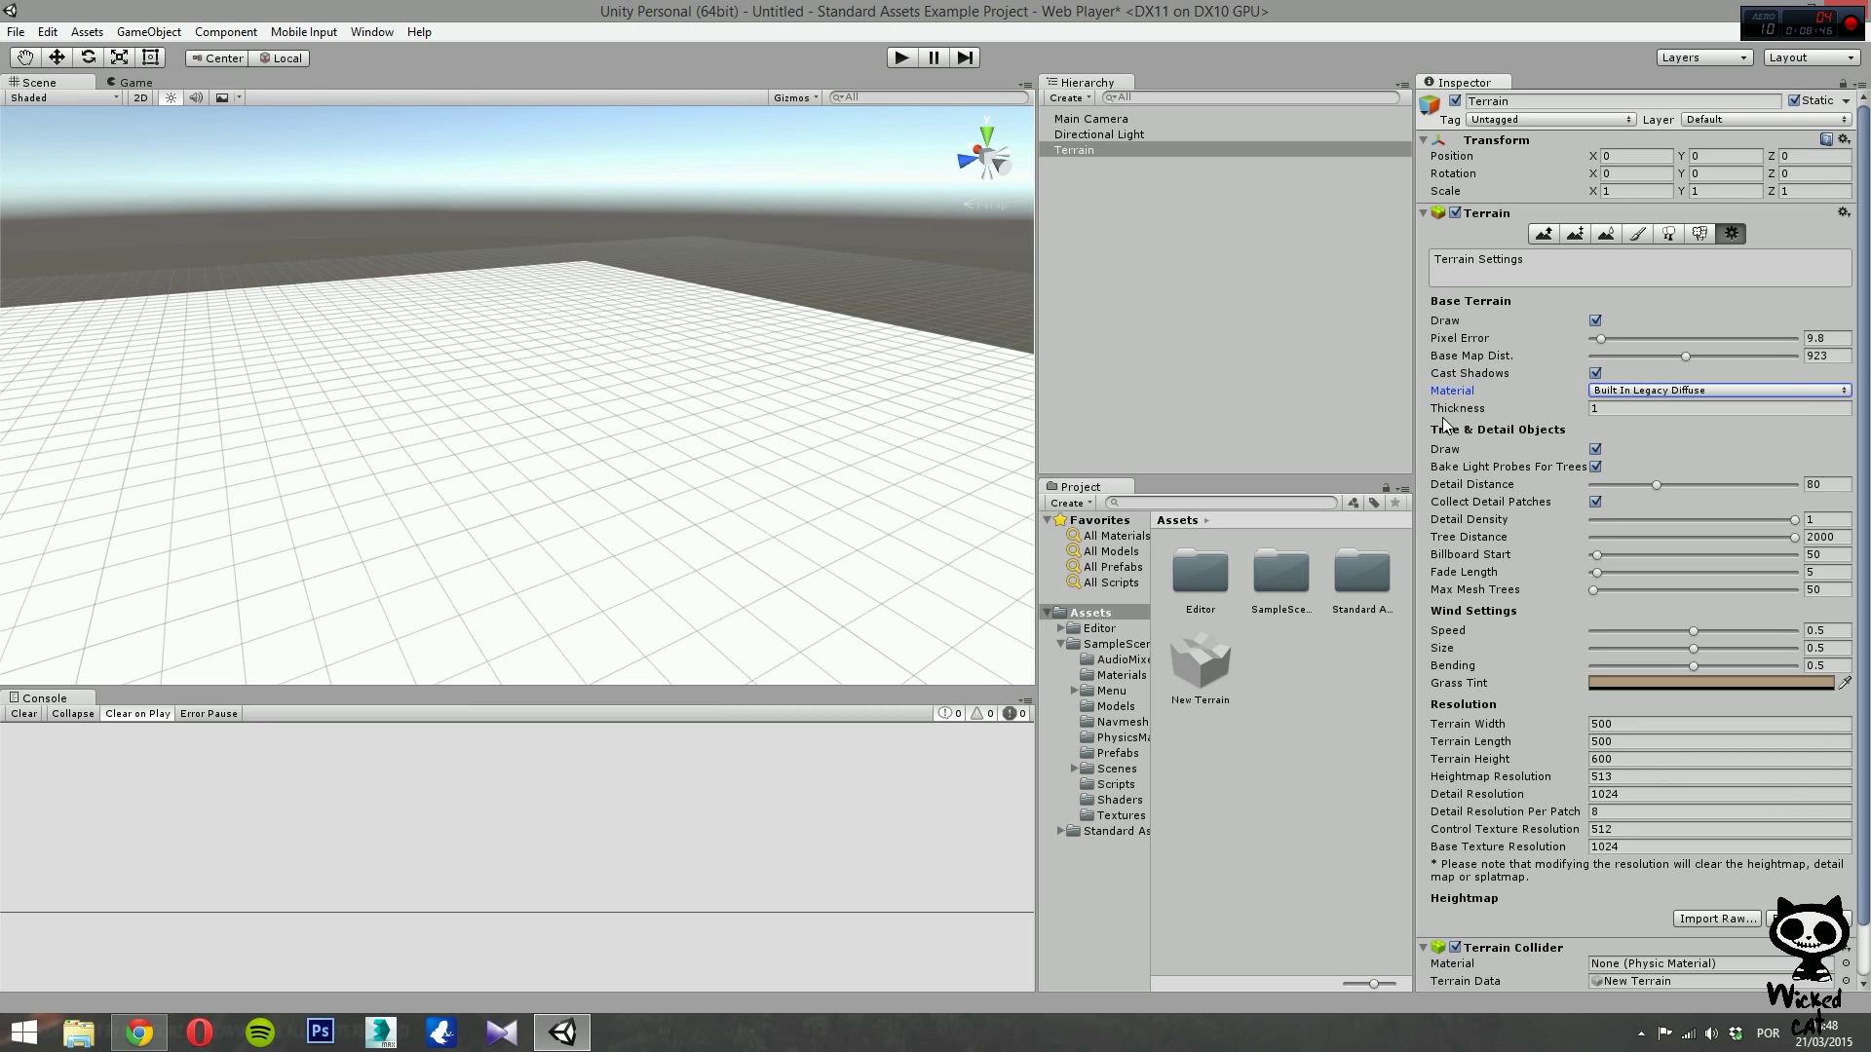
{"action": "left_click", "coordinate": [1619, 391]}
{"action": "left_click", "coordinate": [1656, 455]}
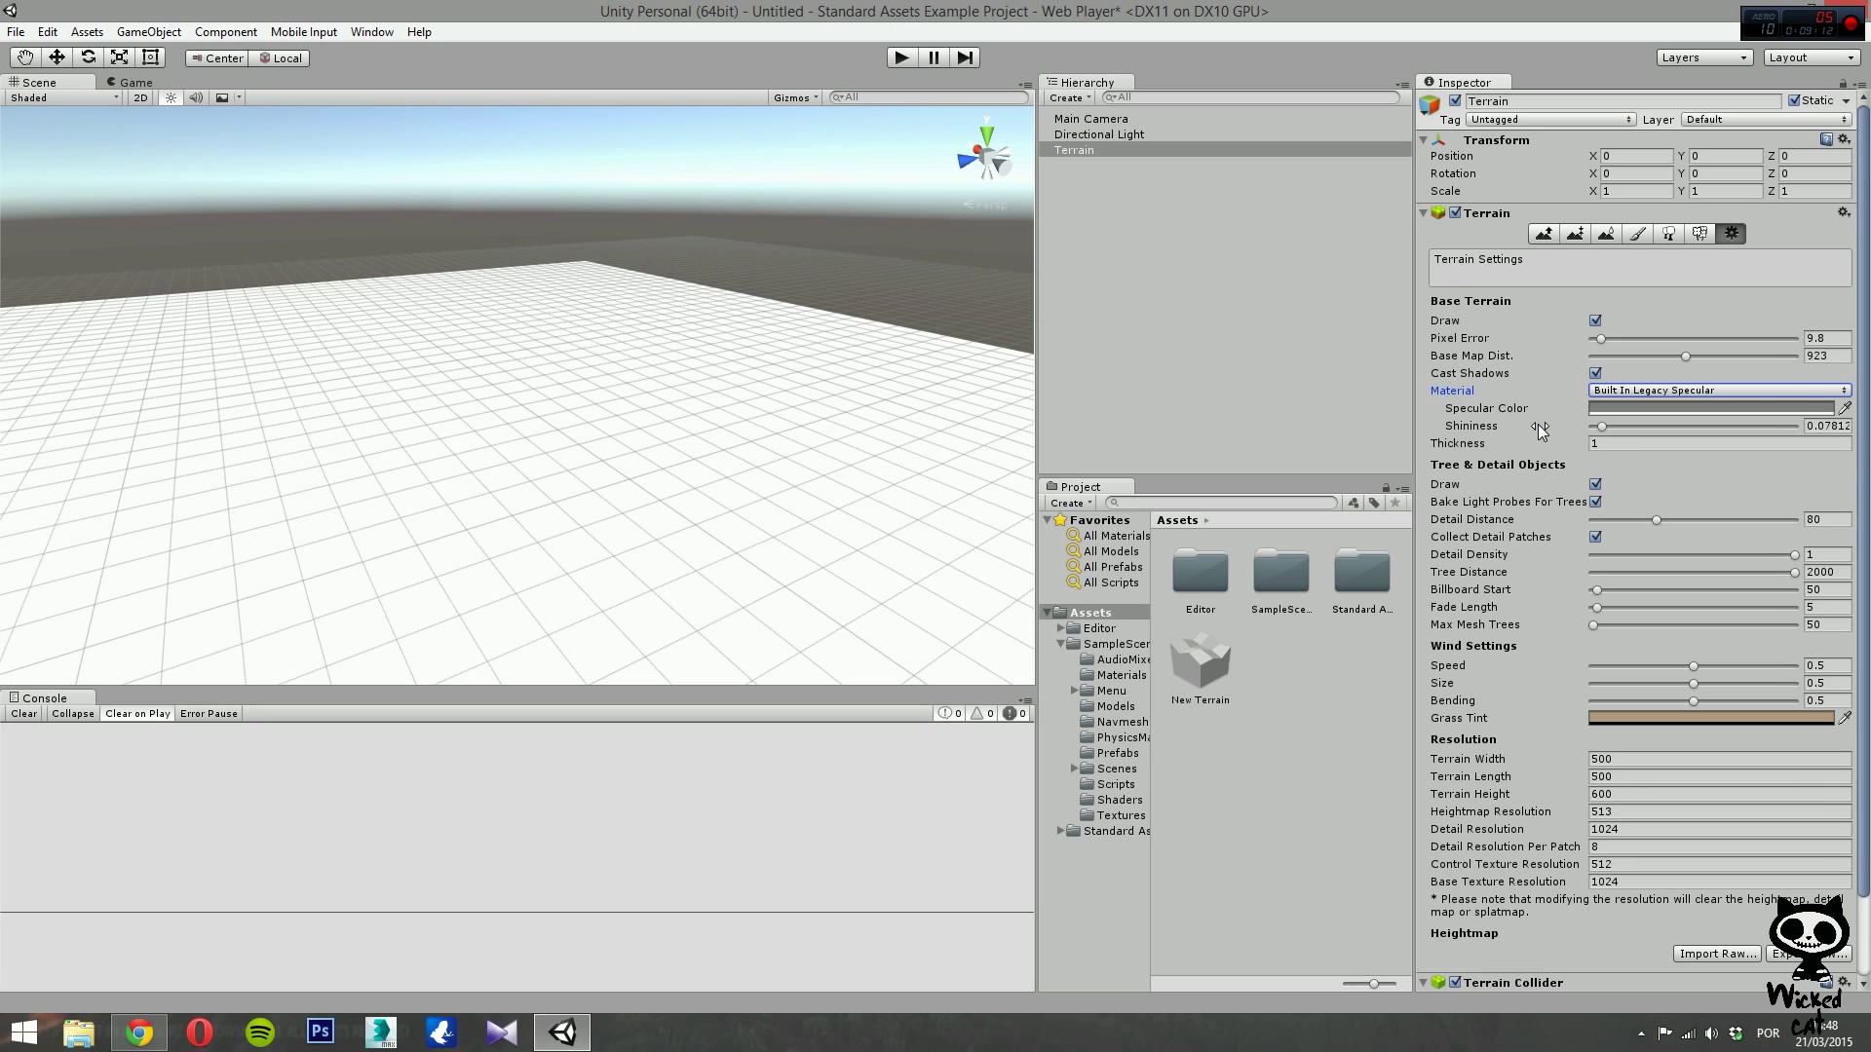
Step: Set the legacy specular material's Specular Color to pure red (255, 0, 0) and its Shininess to 0.078
{"action": "left_click", "coordinate": [1637, 407]}
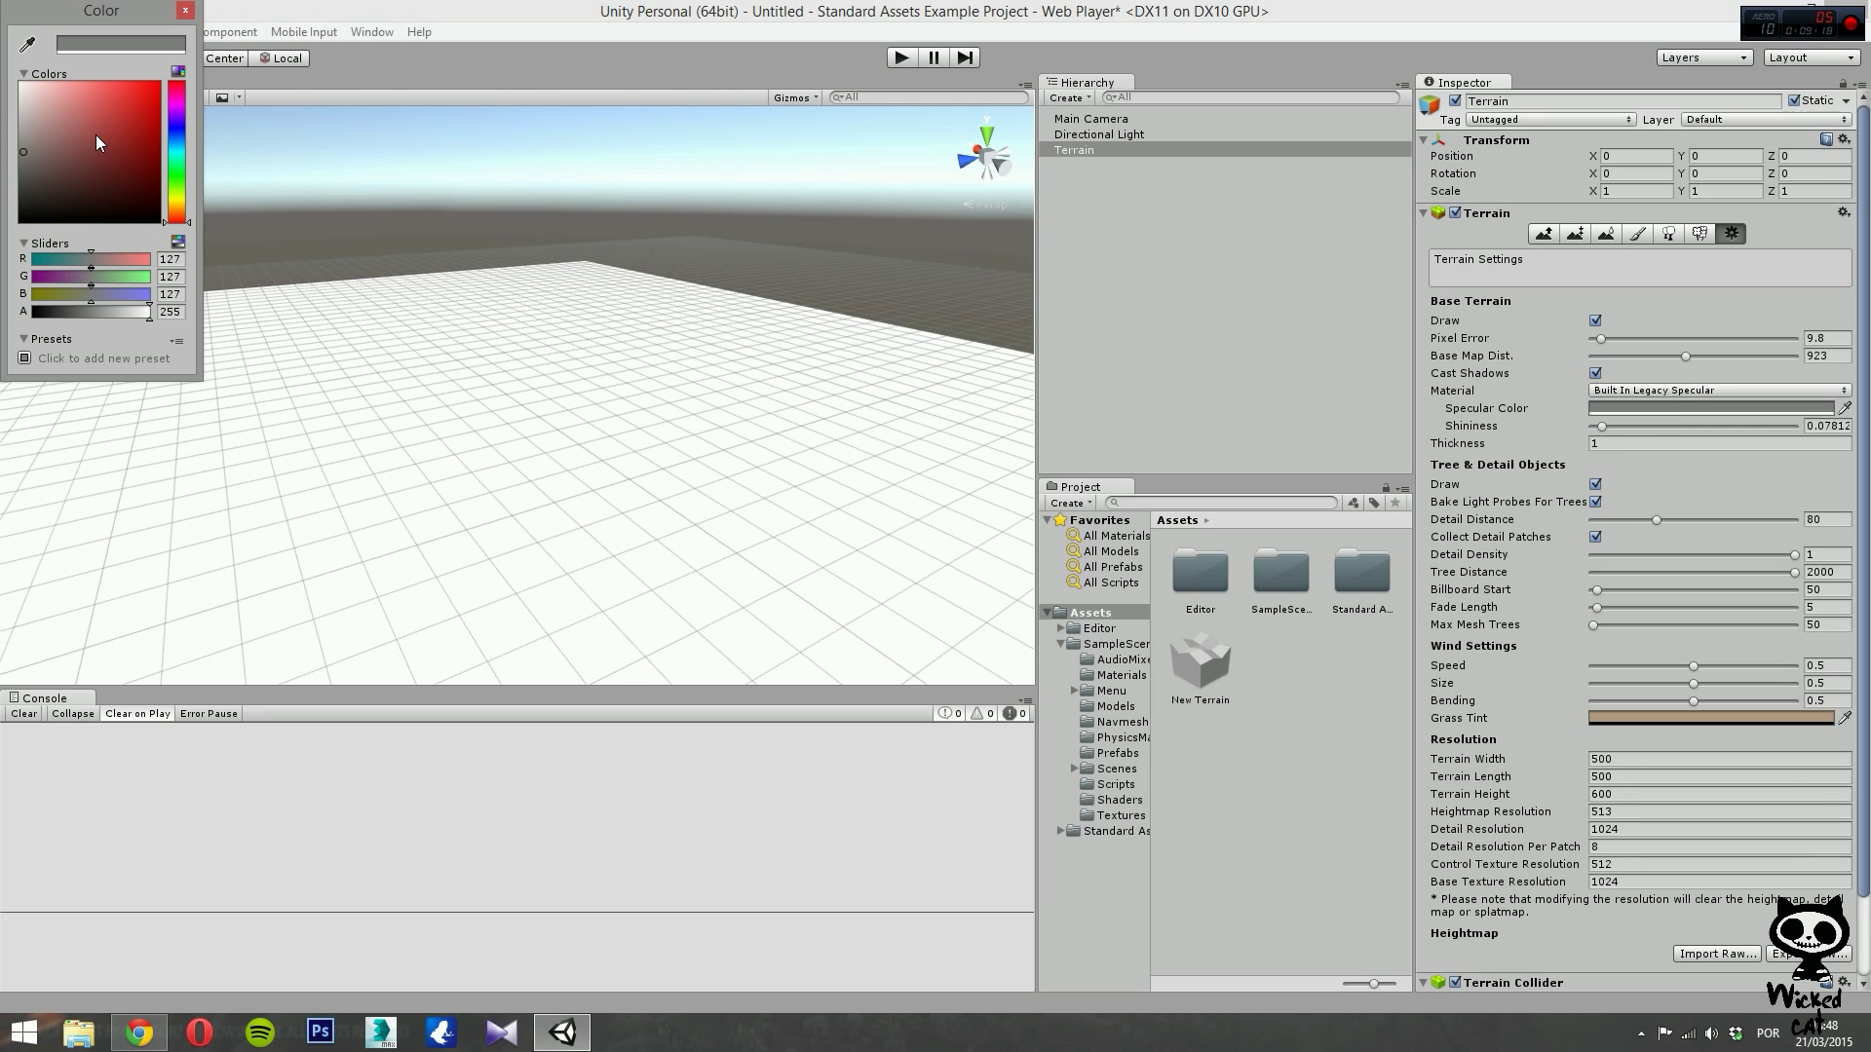
{"action": "mouse_move", "coordinate": [64, 124]}
{"action": "left_mouse_down"}
{"action": "mouse_move", "coordinate": [45, 107]}
{"action": "mouse_move", "coordinate": [160, 100]}
{"action": "mouse_move", "coordinate": [158, 83]}
{"action": "left_mouse_up"}
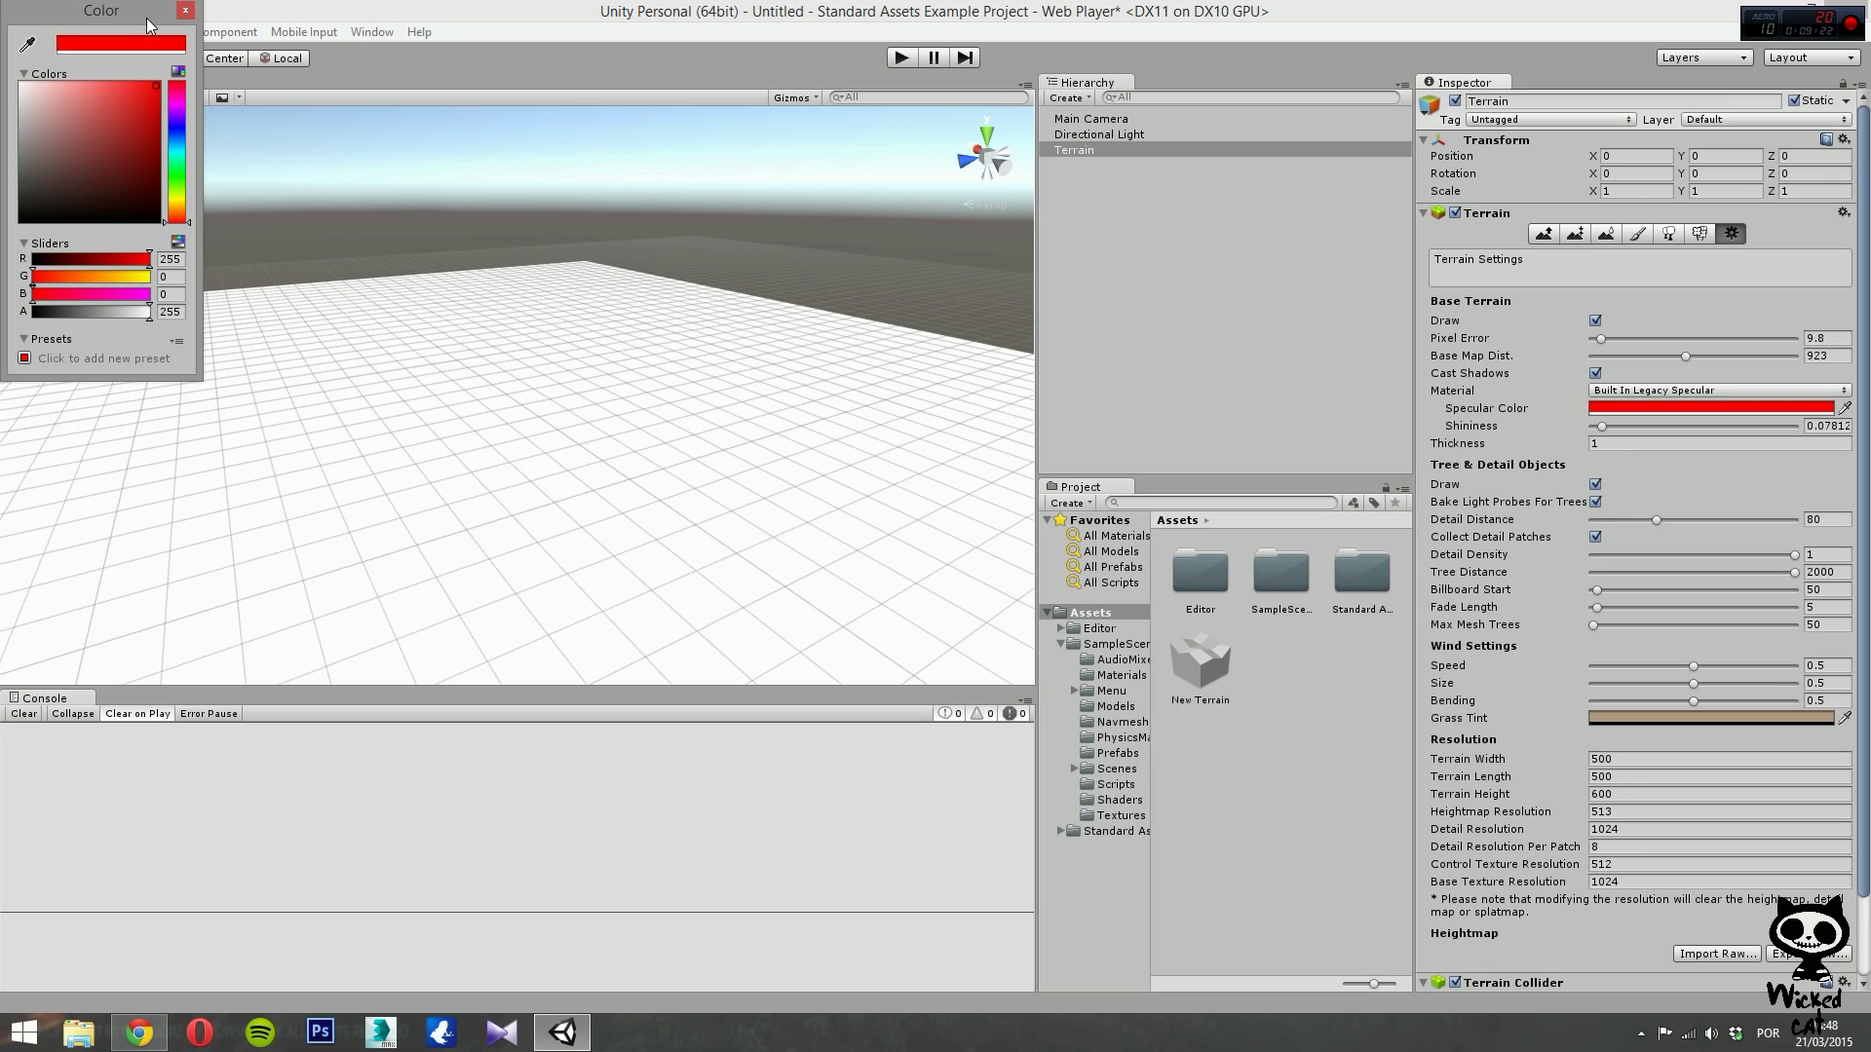
{"action": "left_click", "coordinate": [185, 11]}
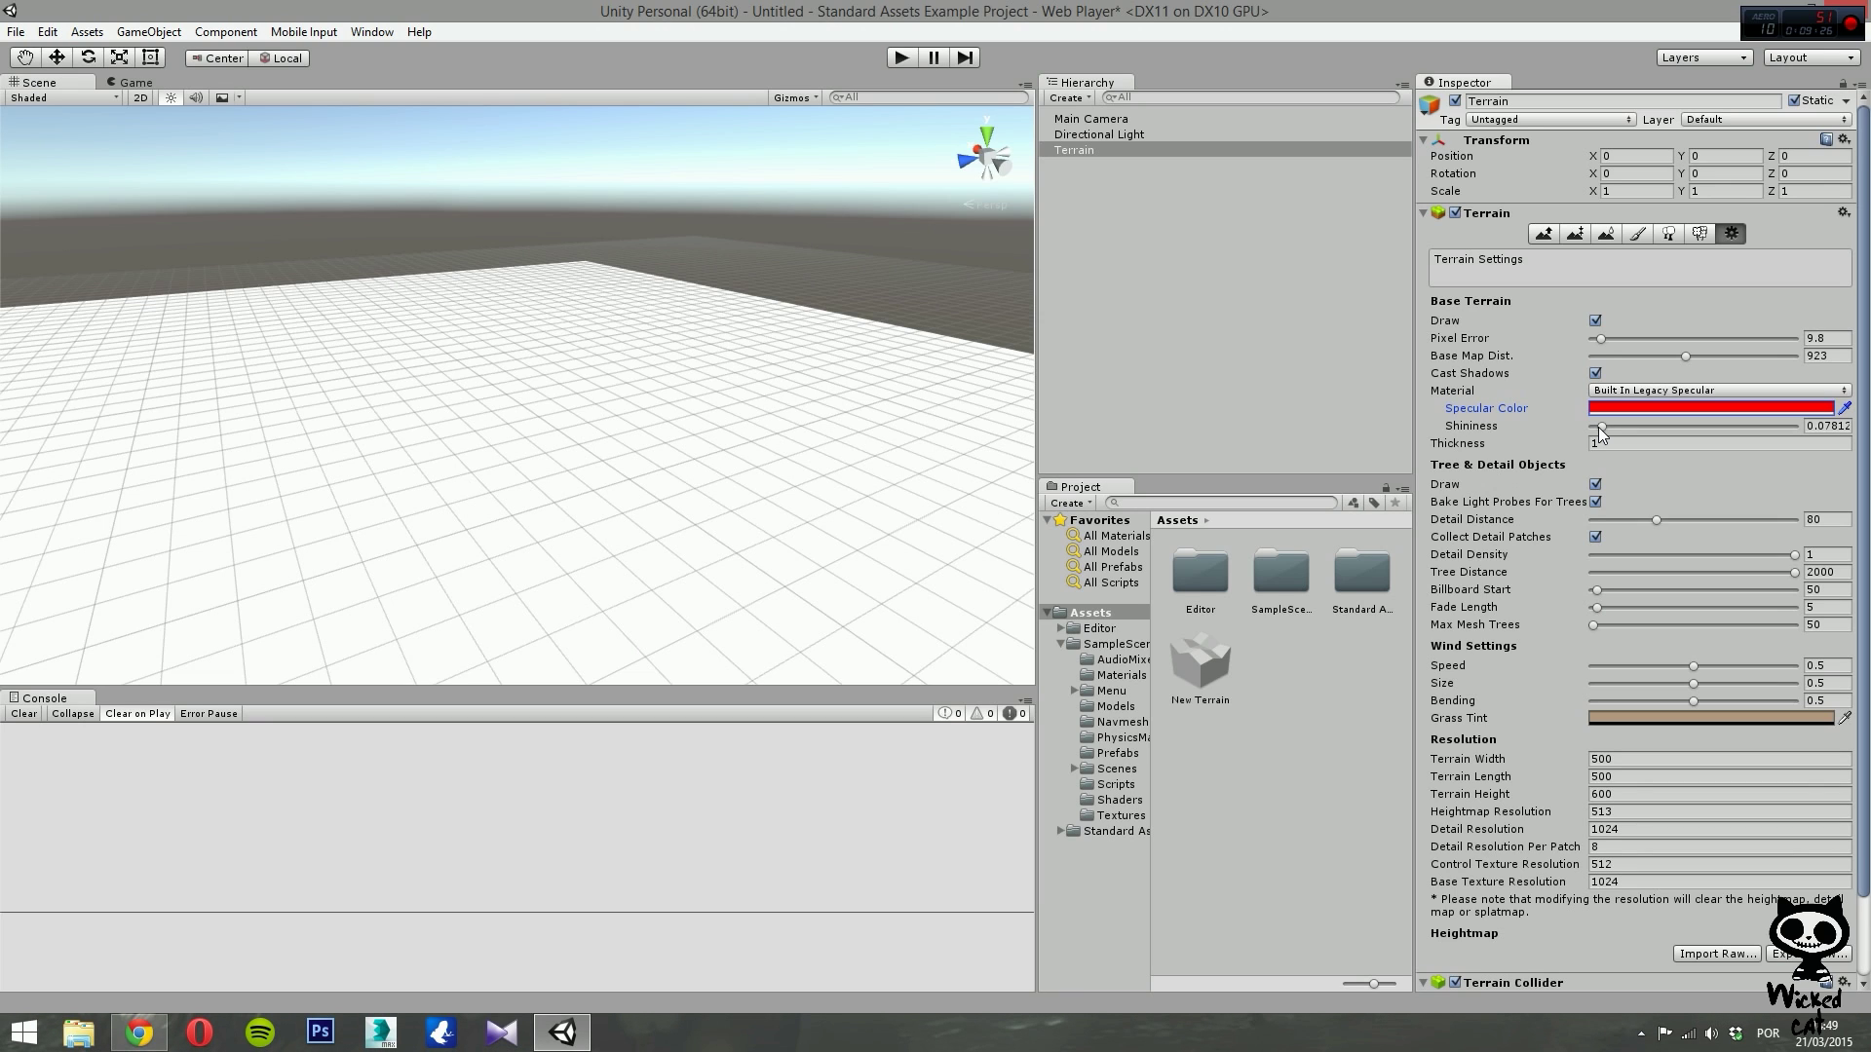
{"action": "mouse_move", "coordinate": [1603, 427]}
{"action": "left_mouse_down"}
{"action": "mouse_move", "coordinate": [1644, 425]}
{"action": "mouse_move", "coordinate": [1602, 426]}
{"action": "left_mouse_up"}
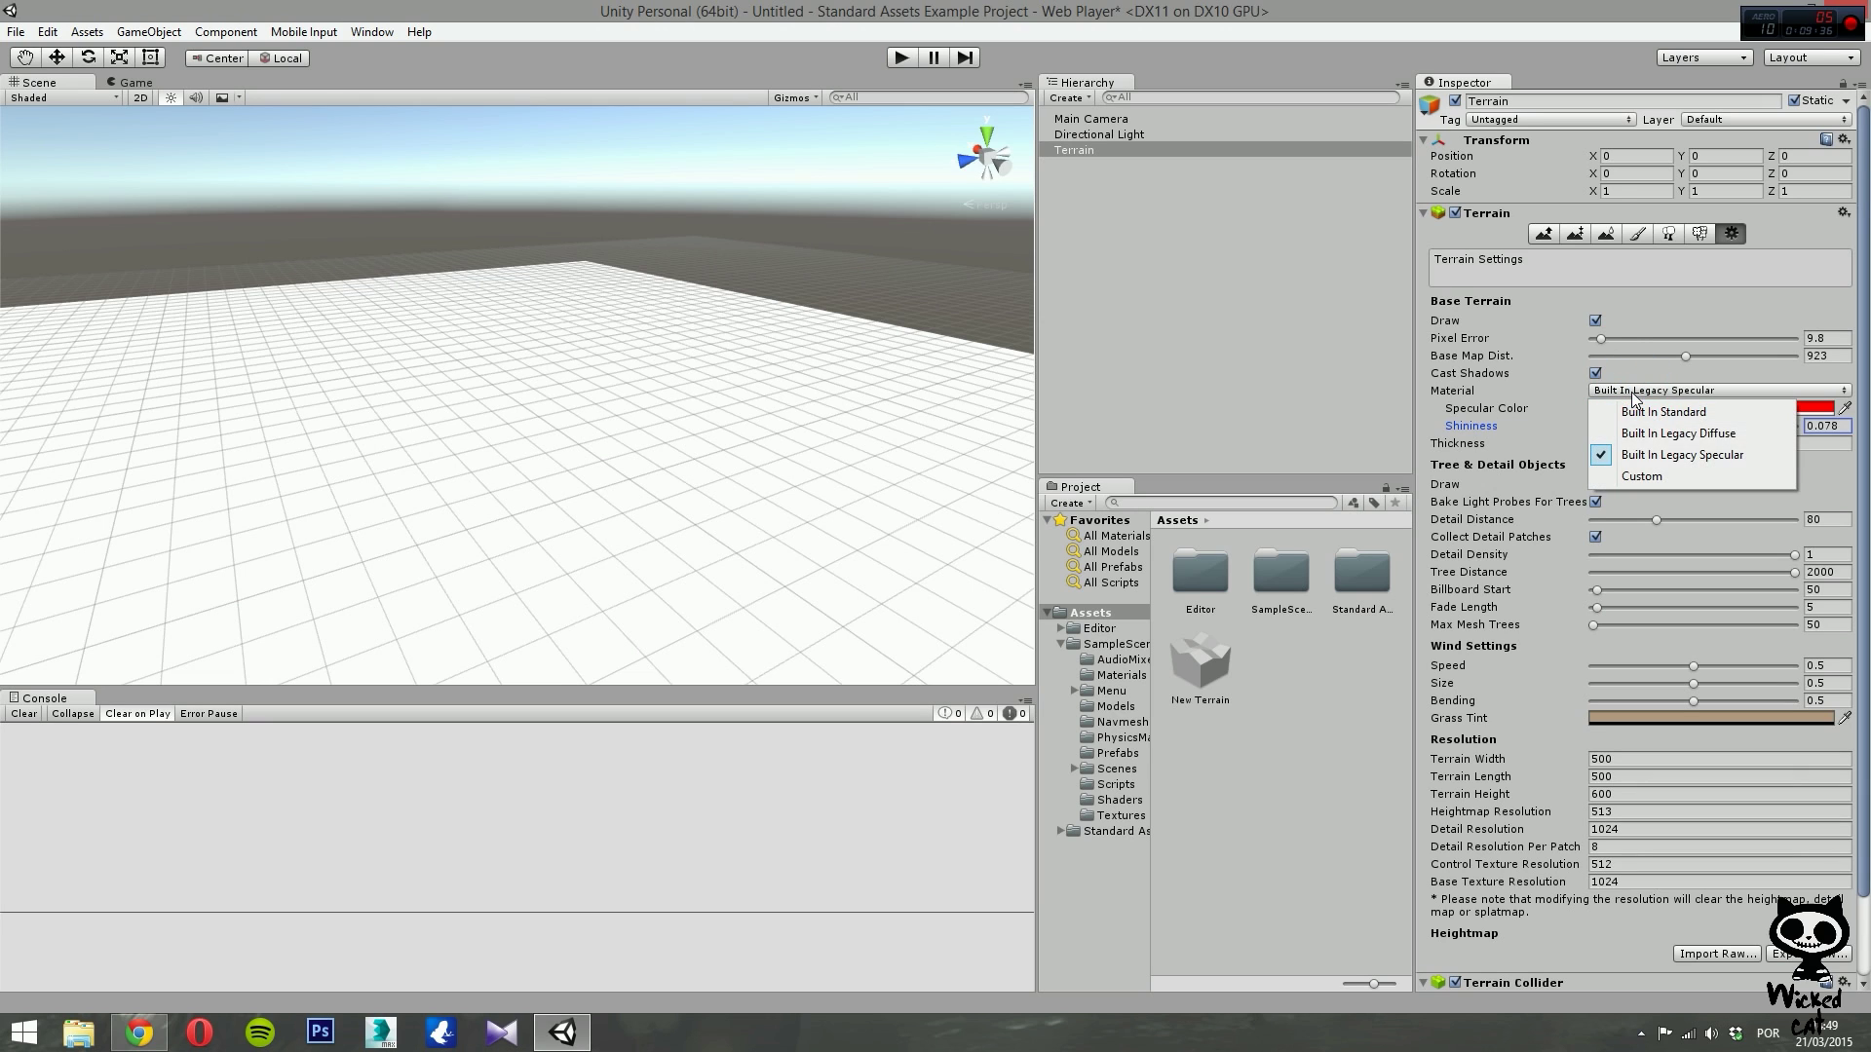
Step: Try the Custom material on the base terrain and return it to Built In Standard
{"action": "left_click", "coordinate": [1654, 473]}
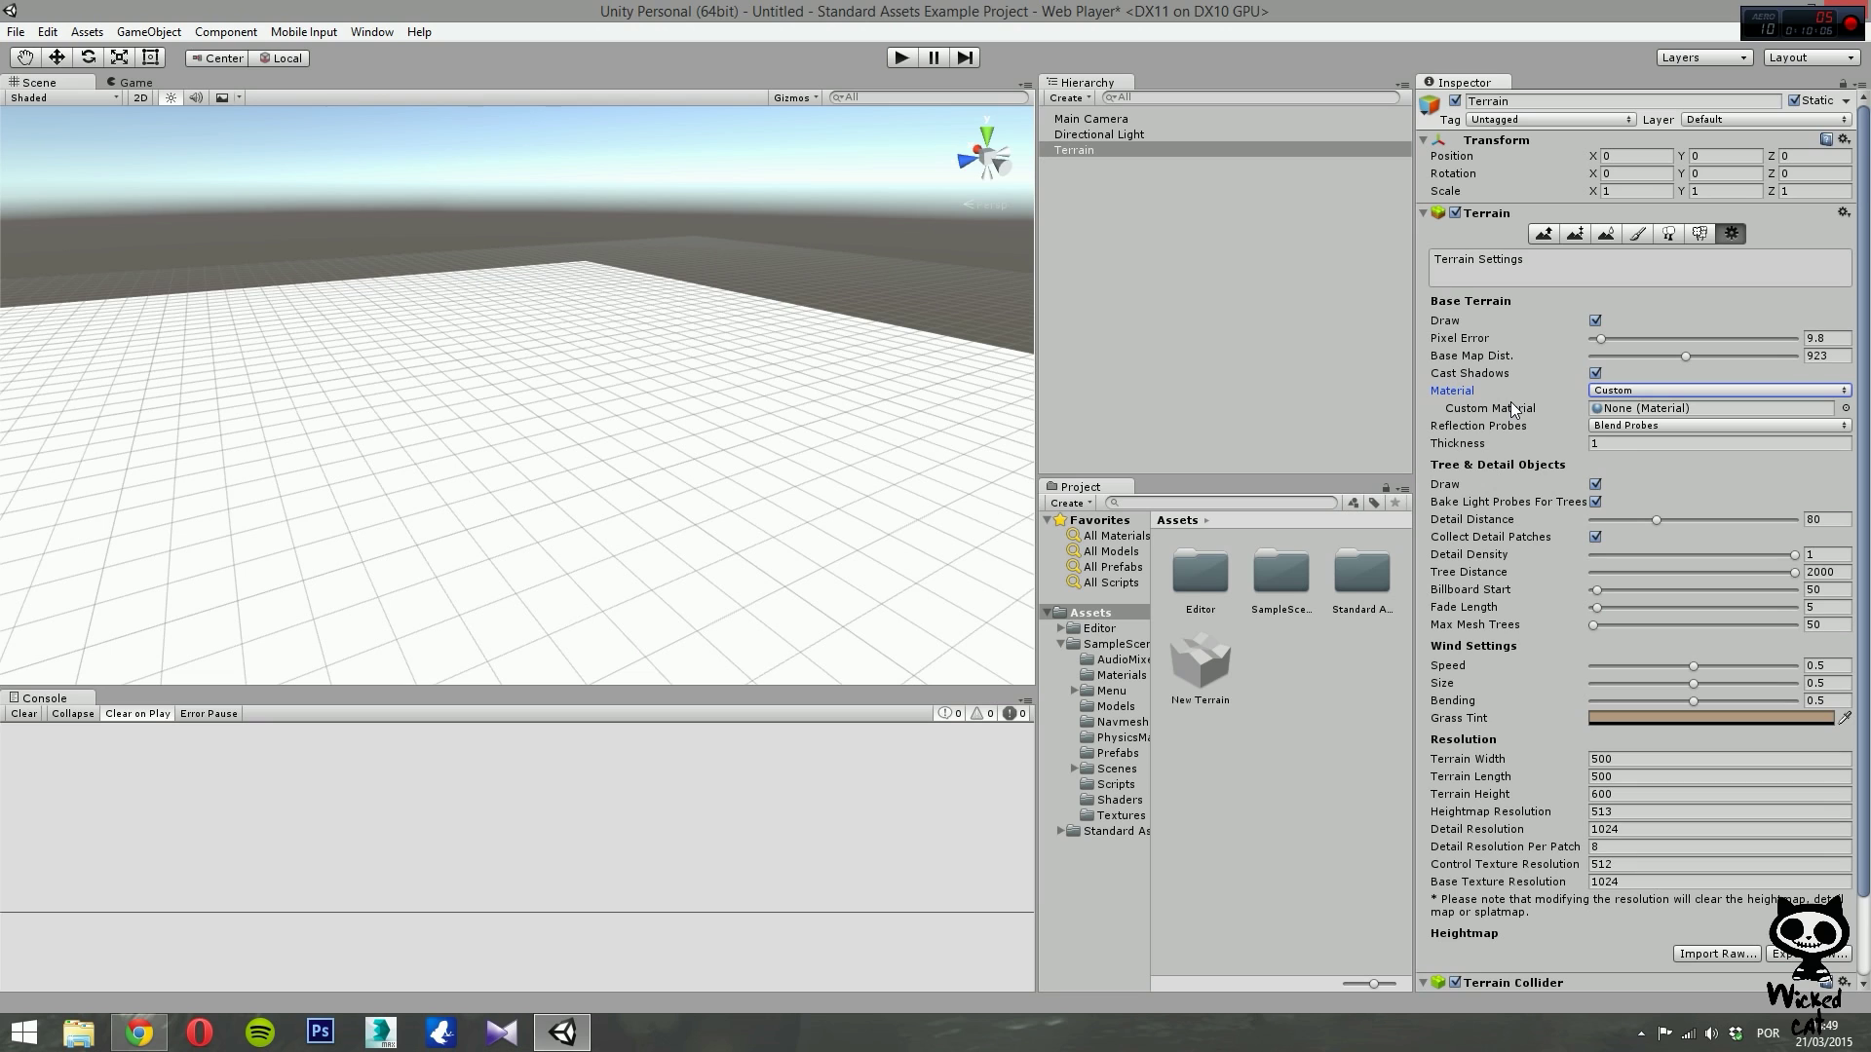
{"action": "left_click", "coordinate": [1627, 390]}
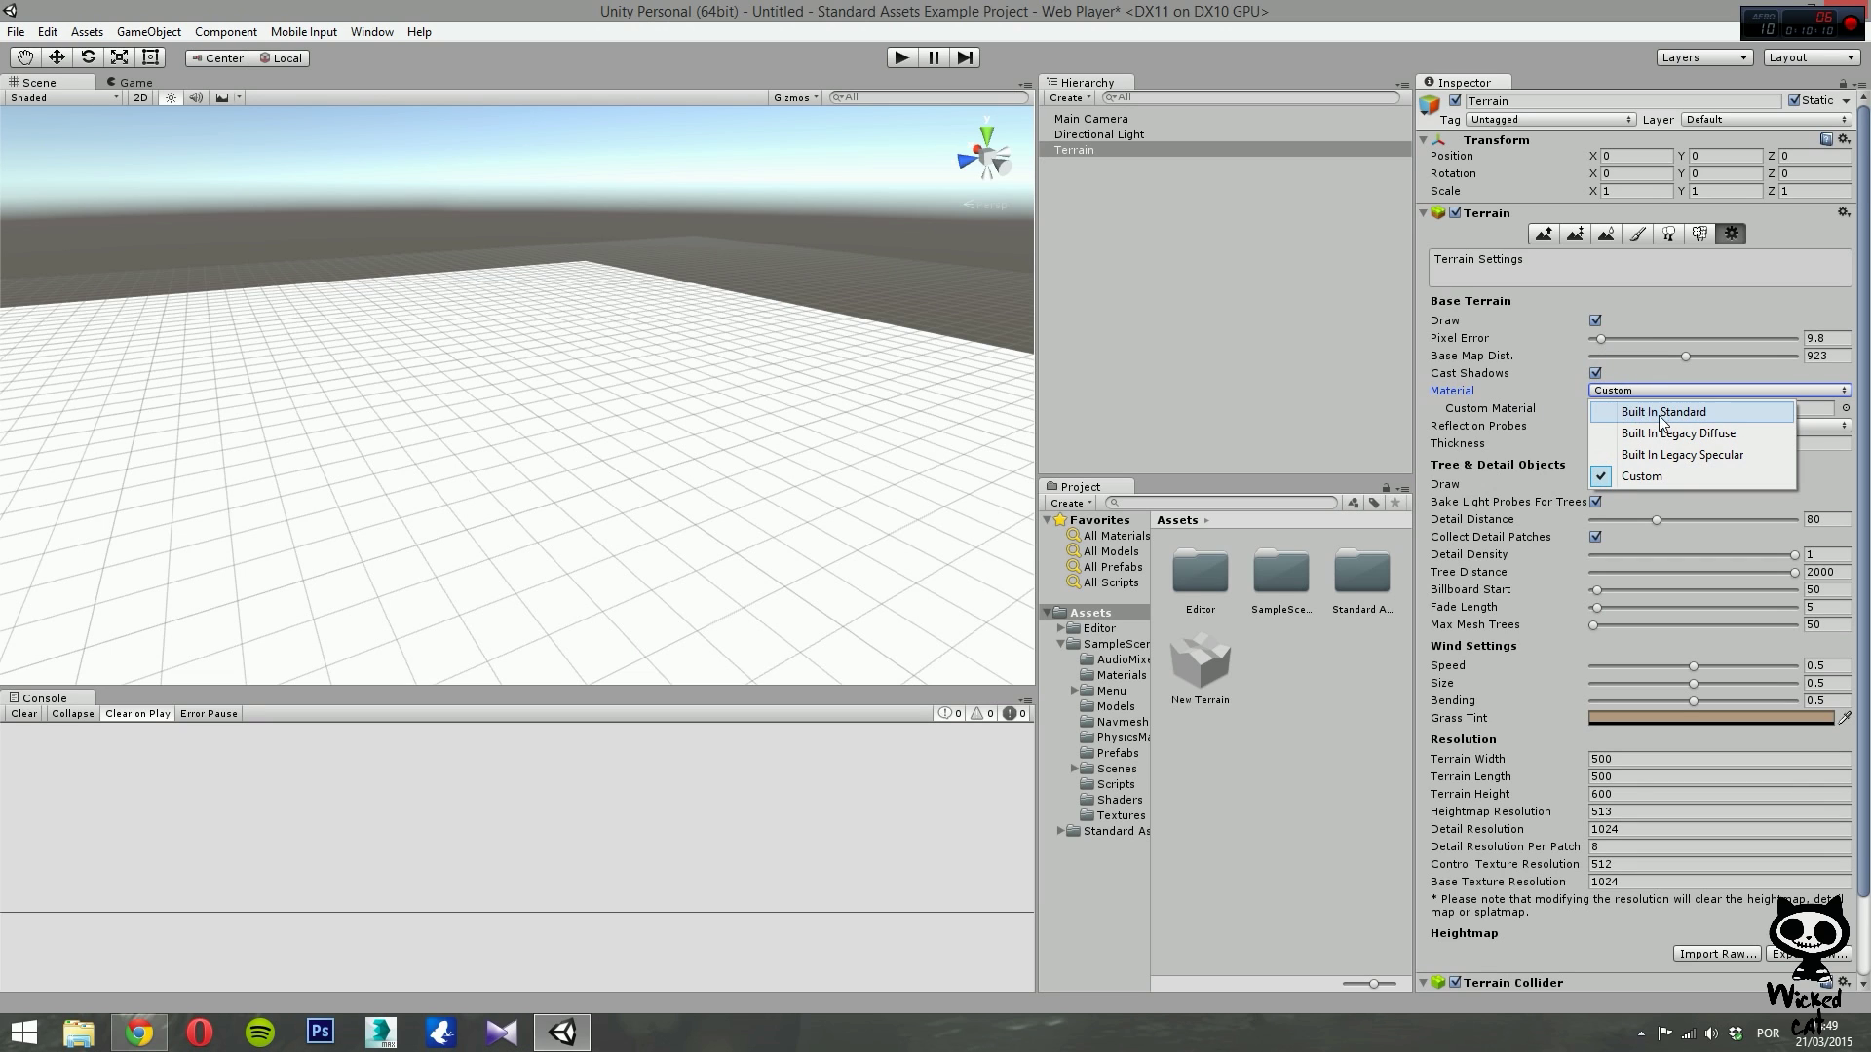
{"action": "left_click", "coordinate": [1658, 413]}
Step: Review the base terrain's Material and Reflection Probes choices without changing them, and open its Thickness value for editing
{"action": "mouse_move", "coordinate": [1457, 402]}
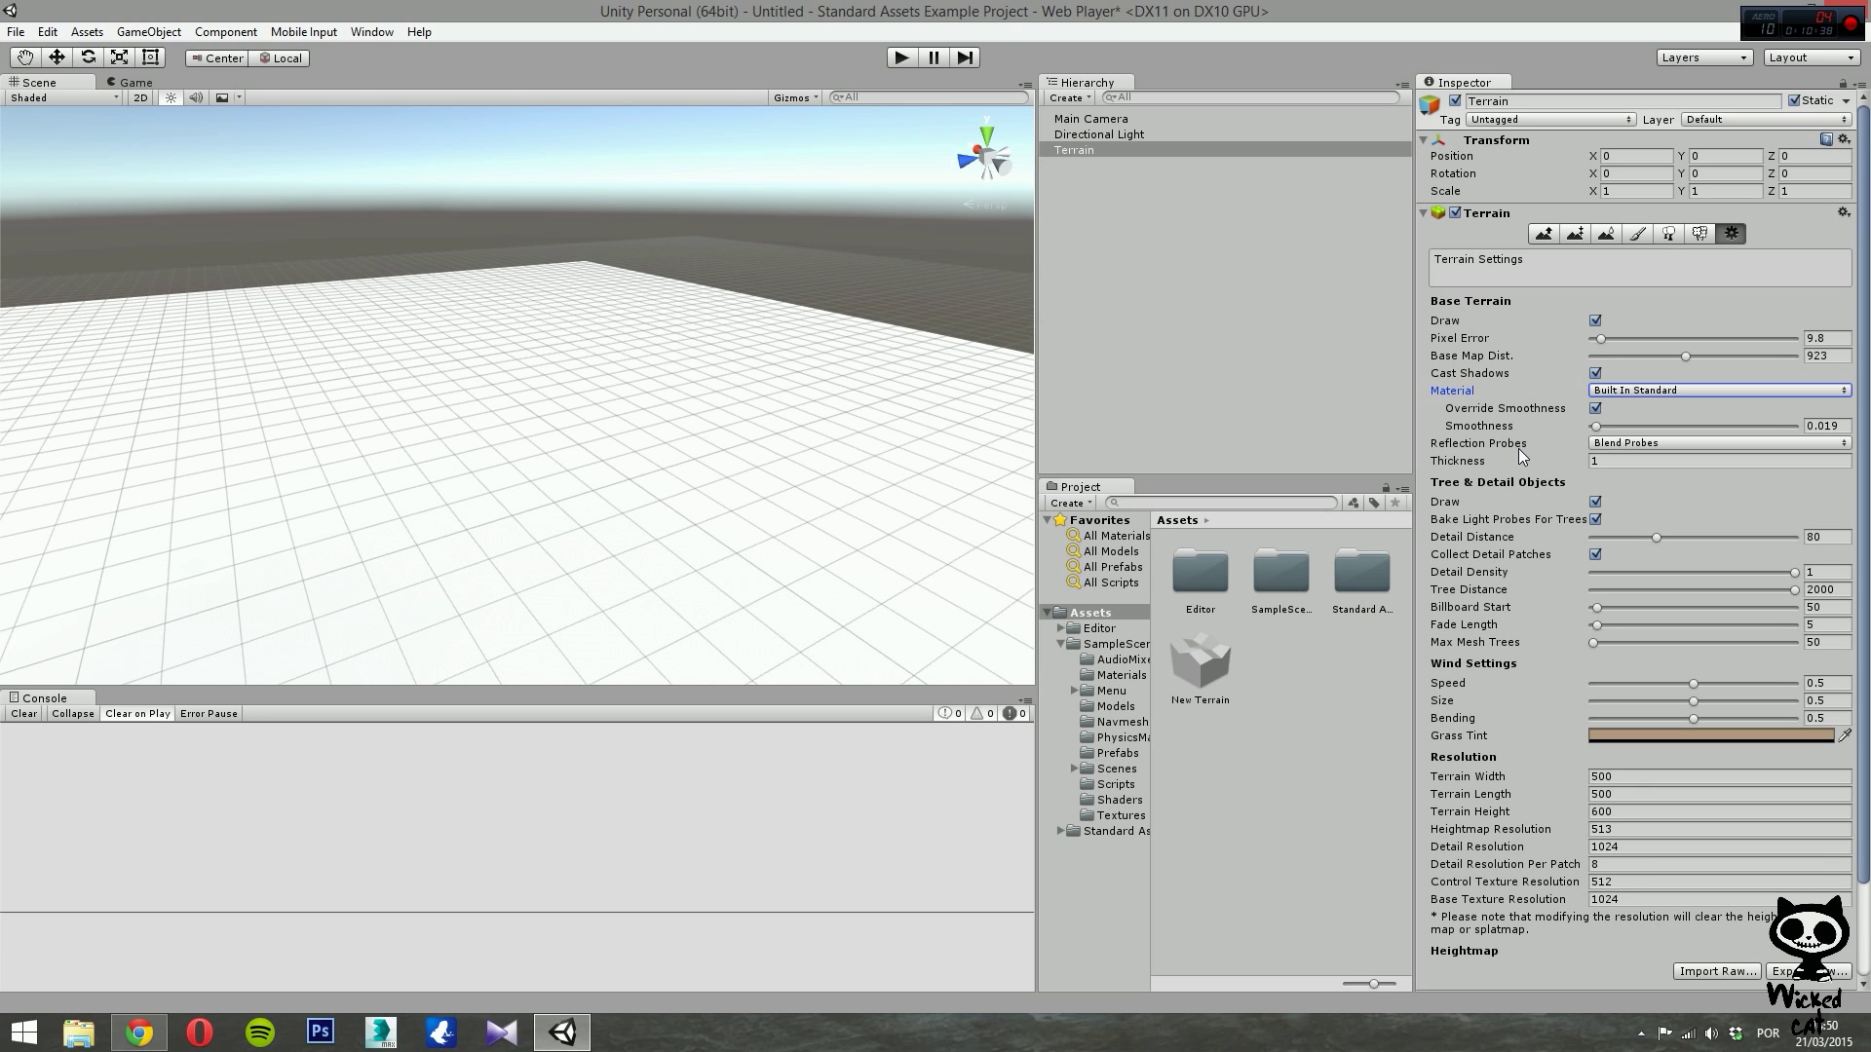
{"action": "left_click", "coordinate": [1634, 391]}
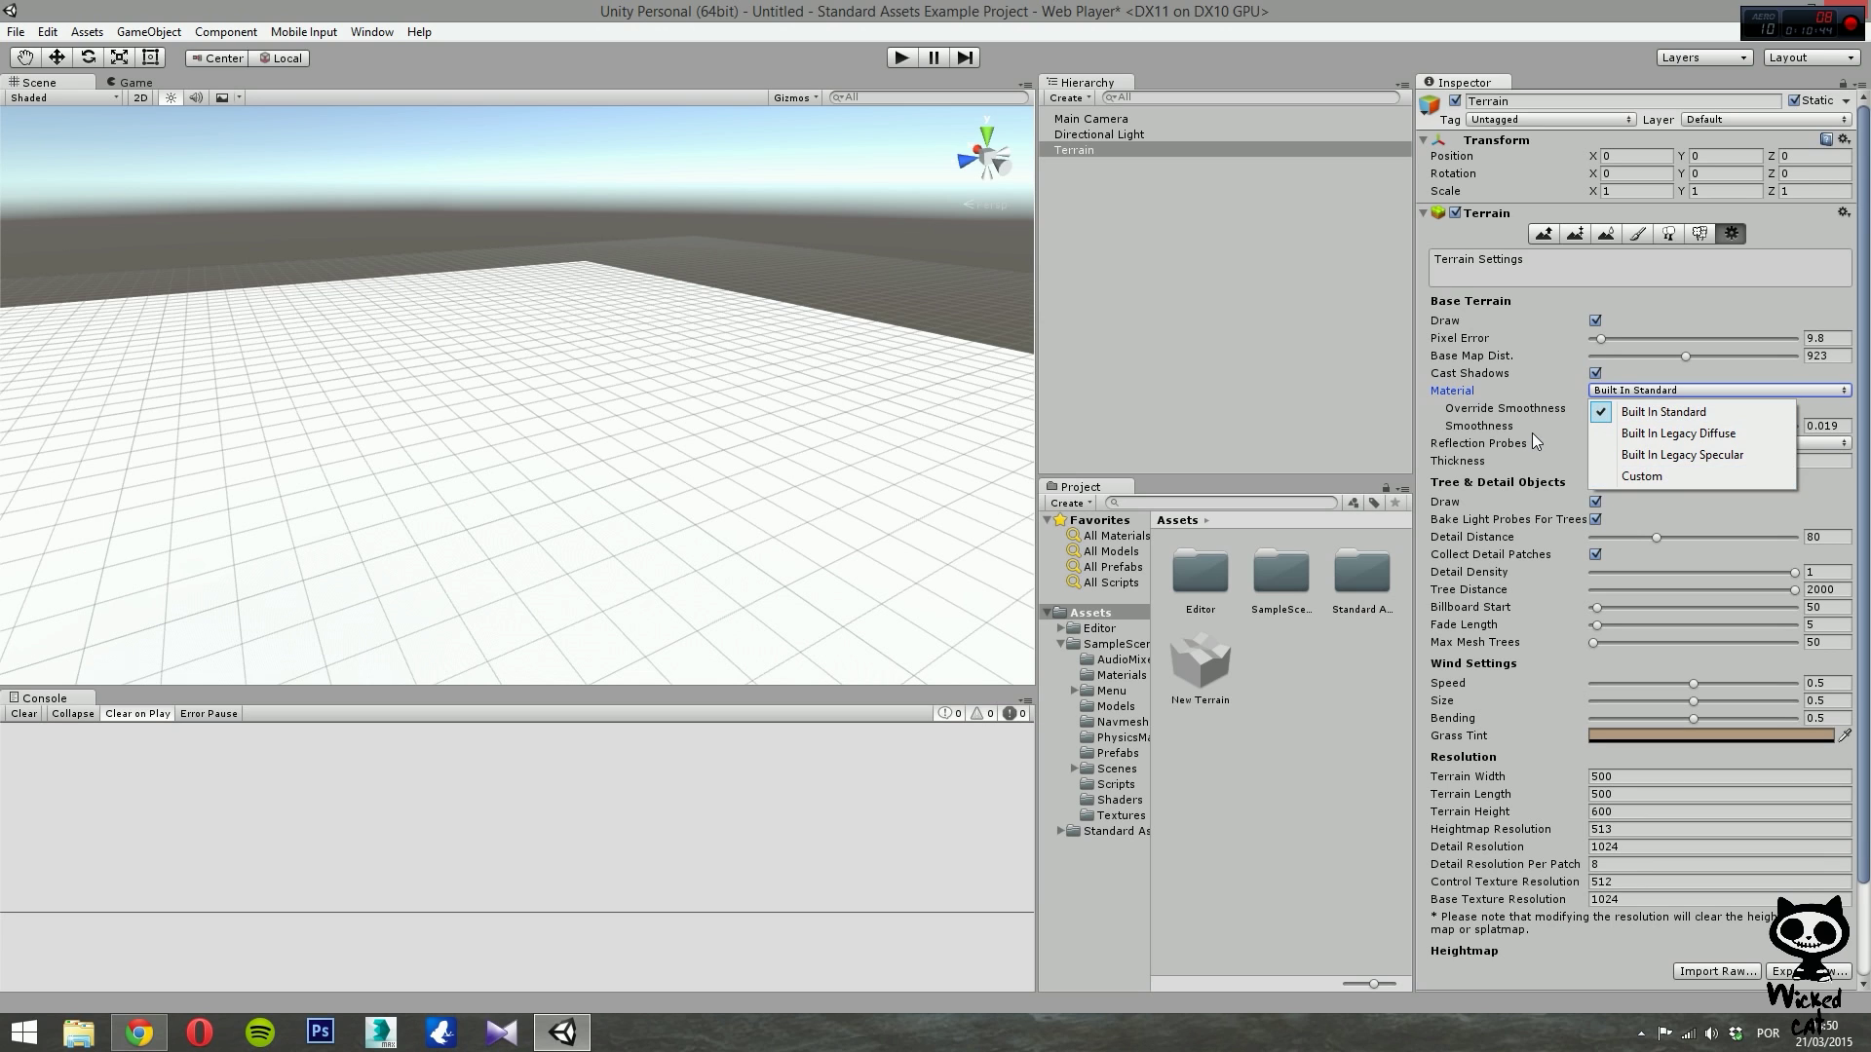
{"action": "left_click", "coordinate": [1522, 388]}
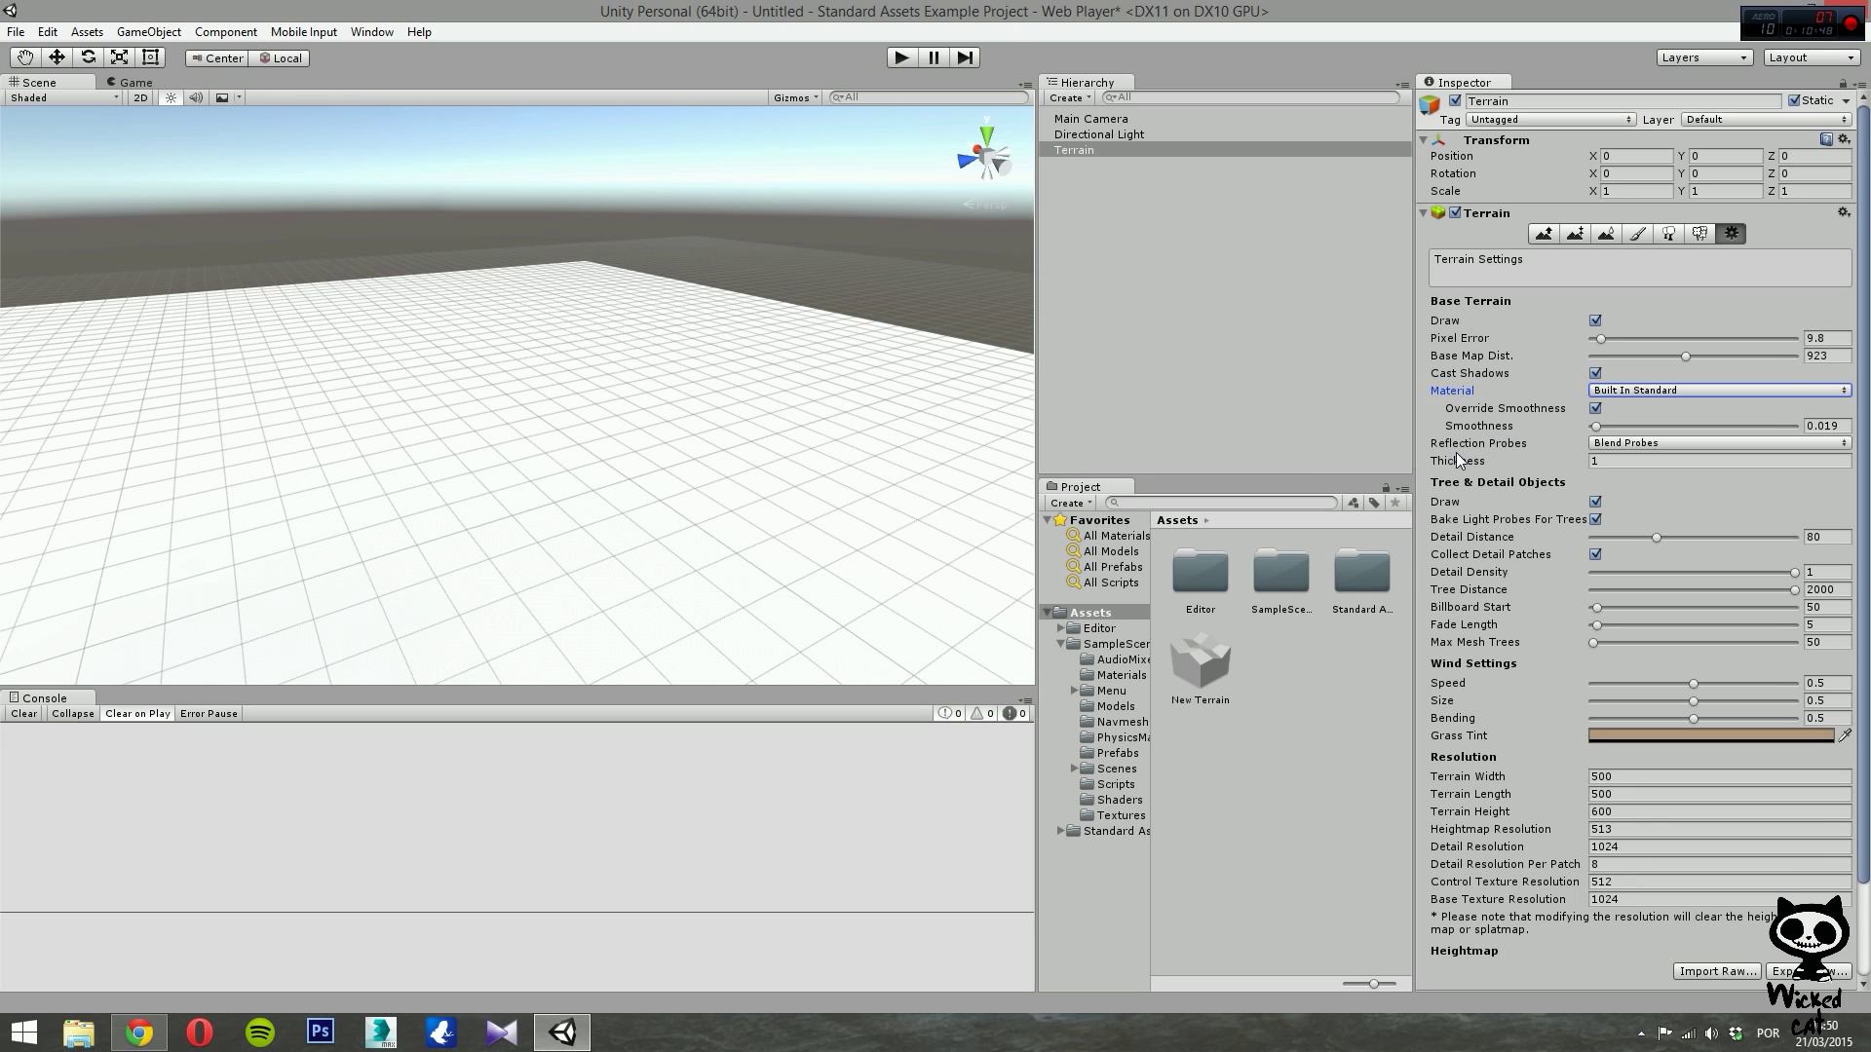
{"action": "left_click", "coordinate": [1650, 444]}
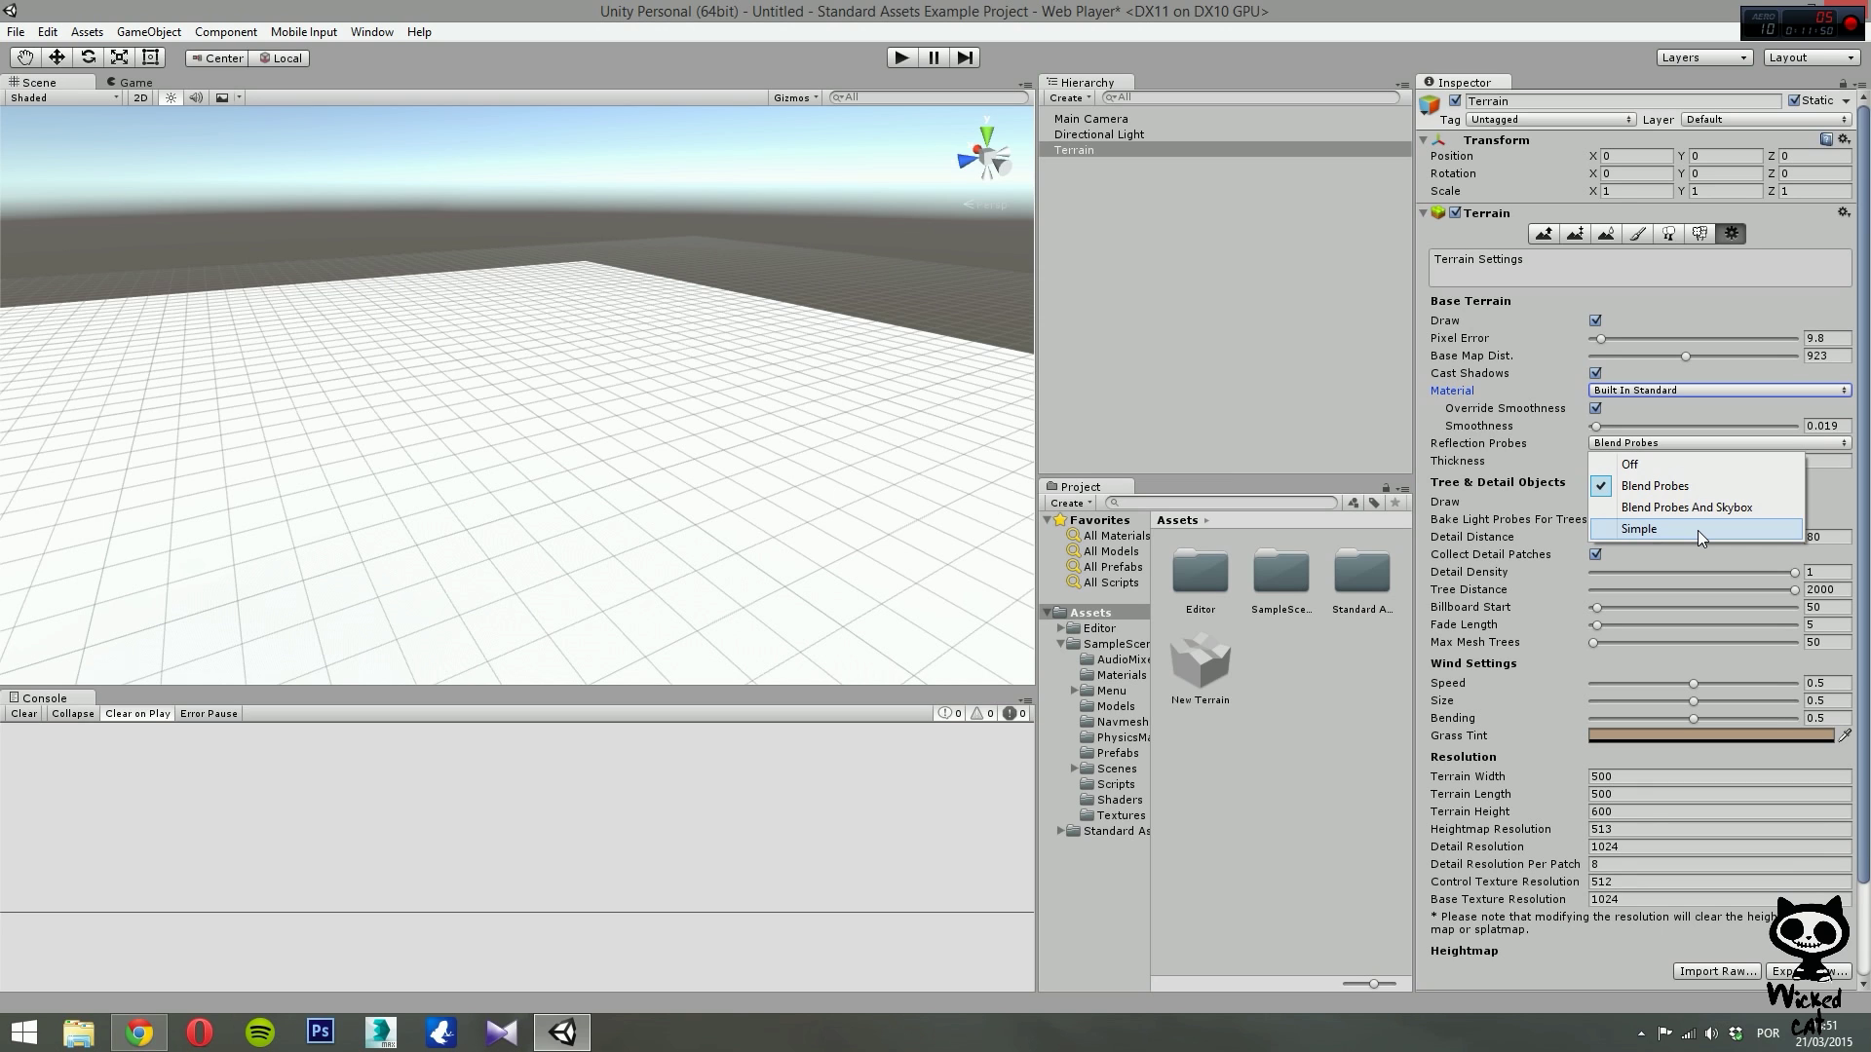
{"action": "left_click", "coordinate": [1480, 452]}
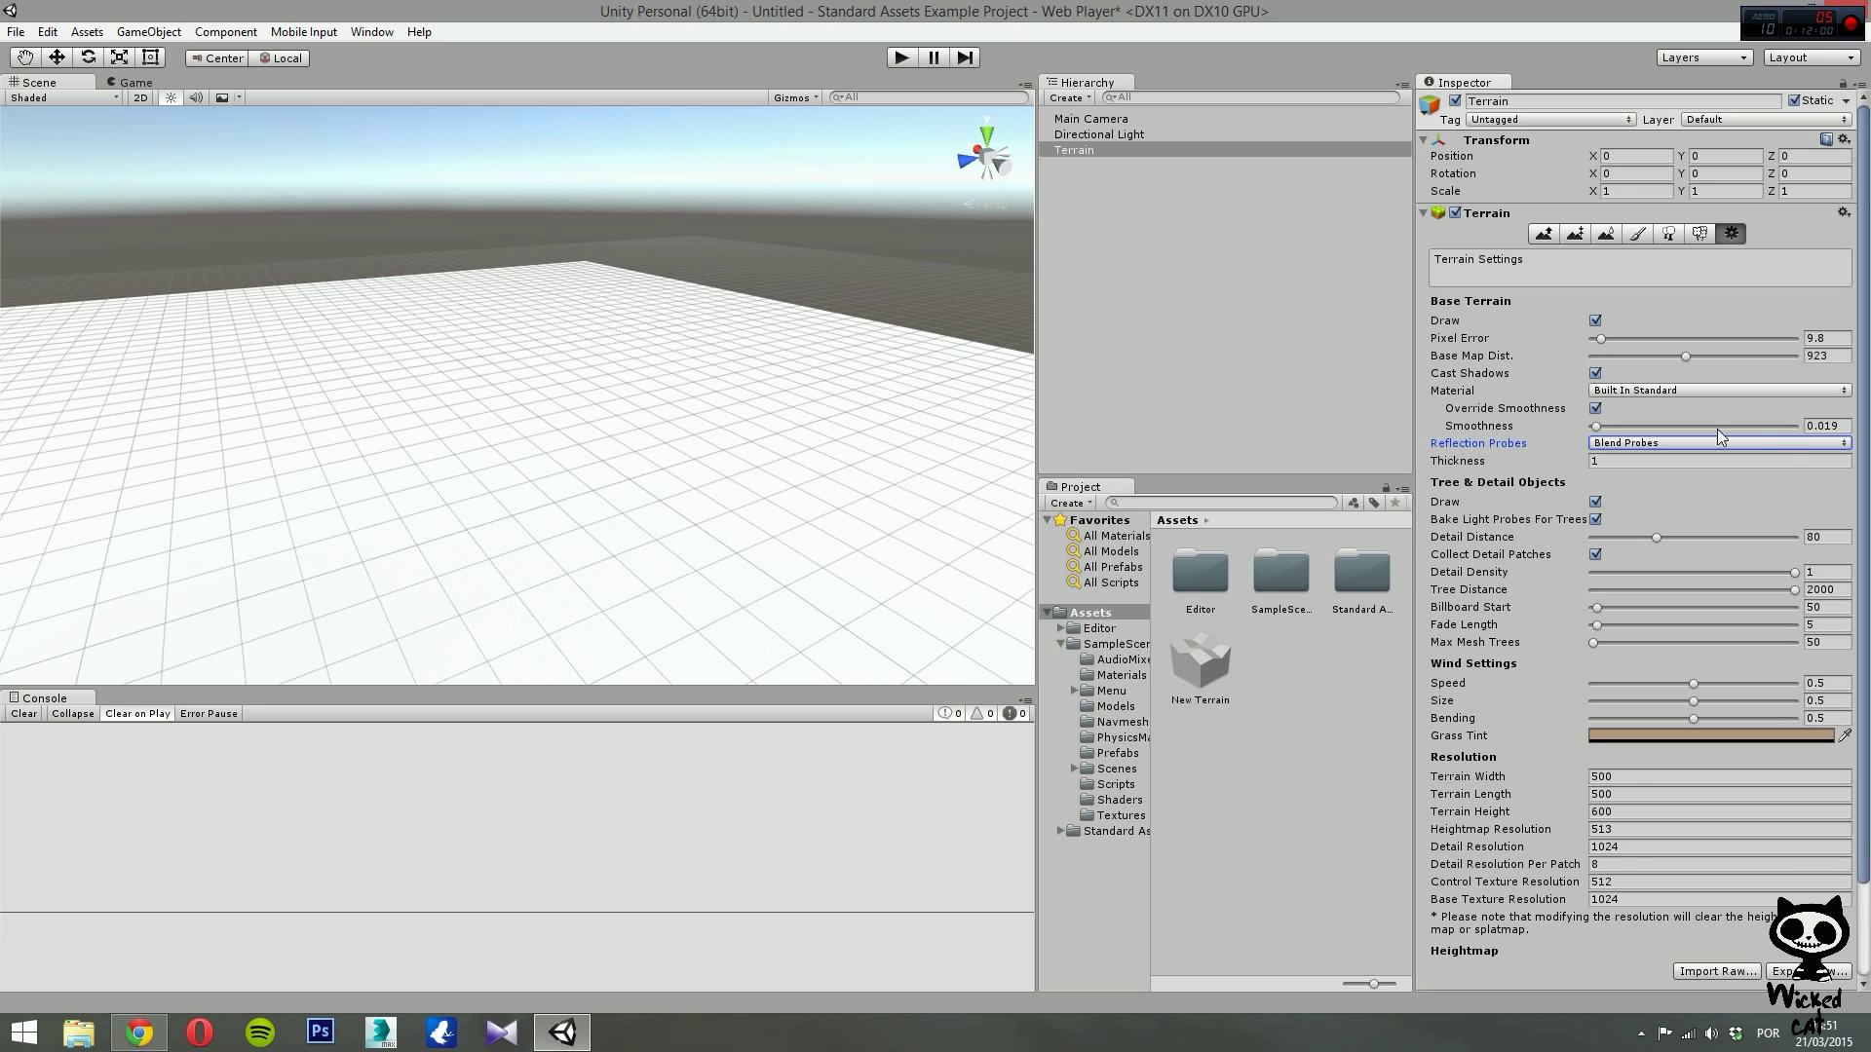
{"action": "left_click", "coordinate": [1605, 460]}
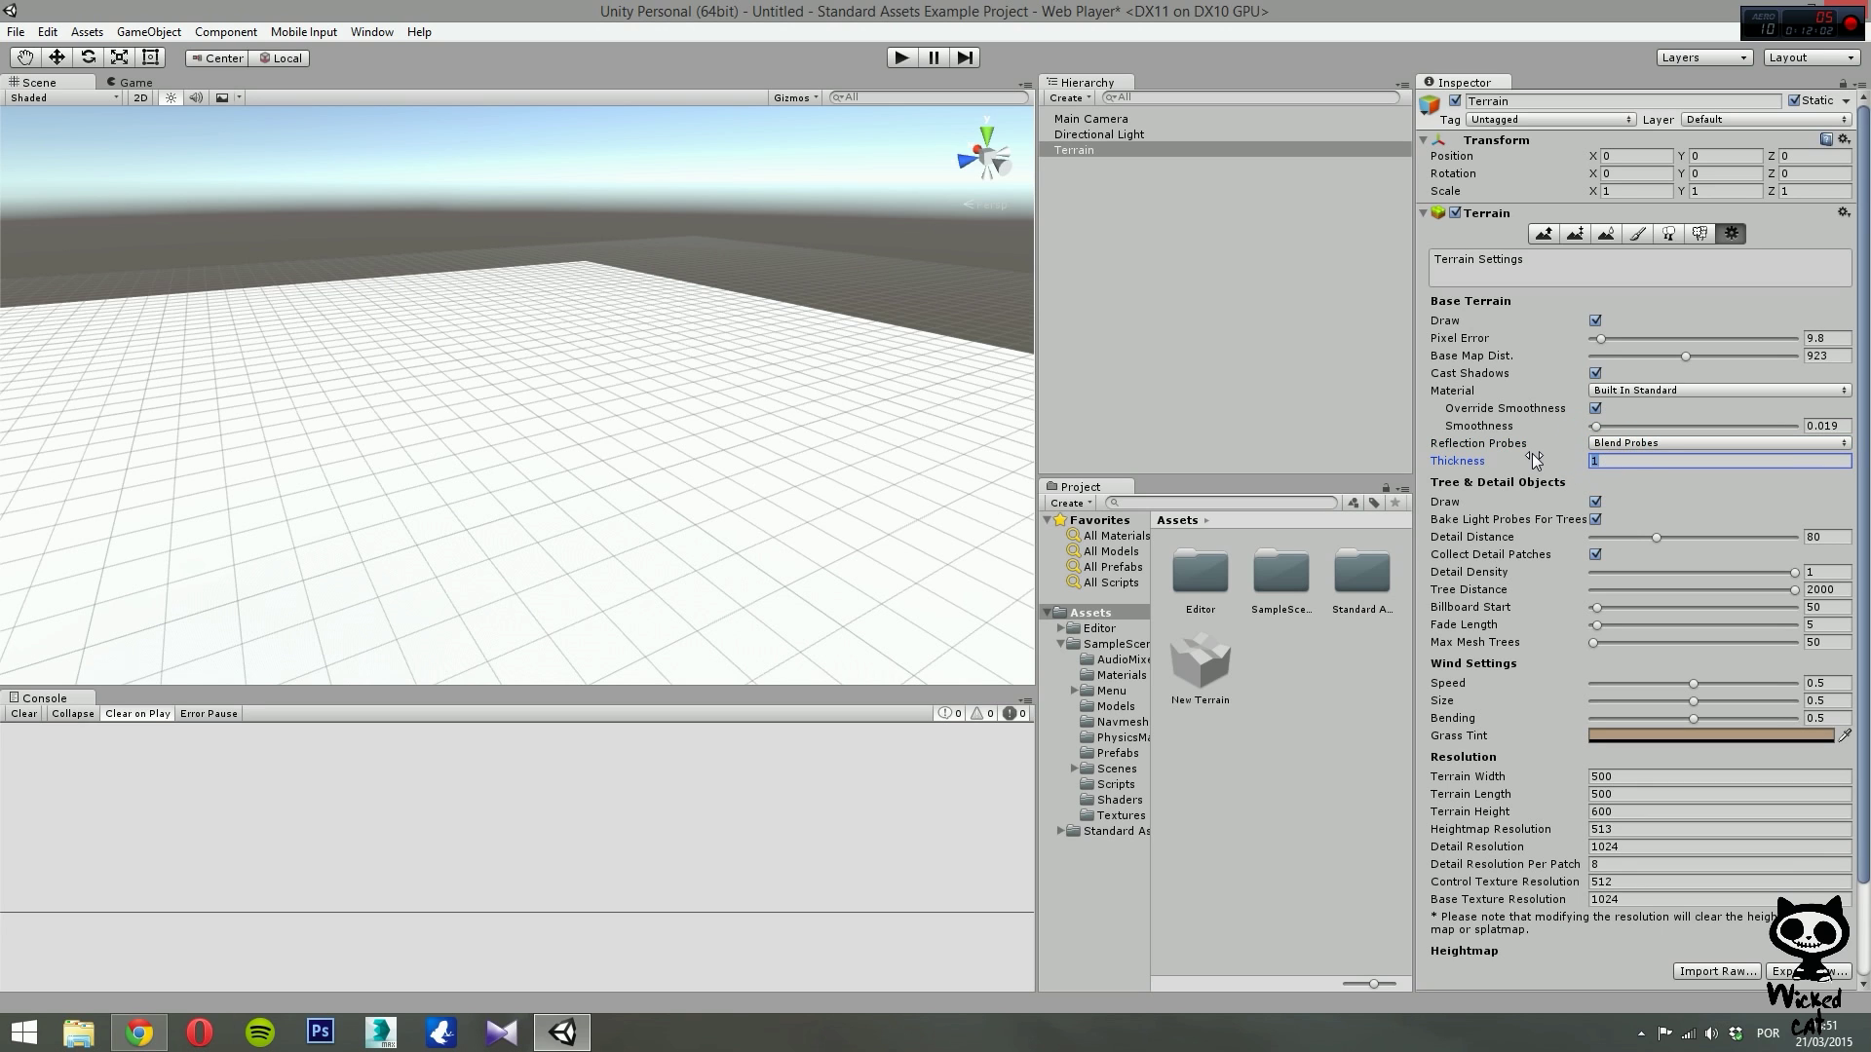